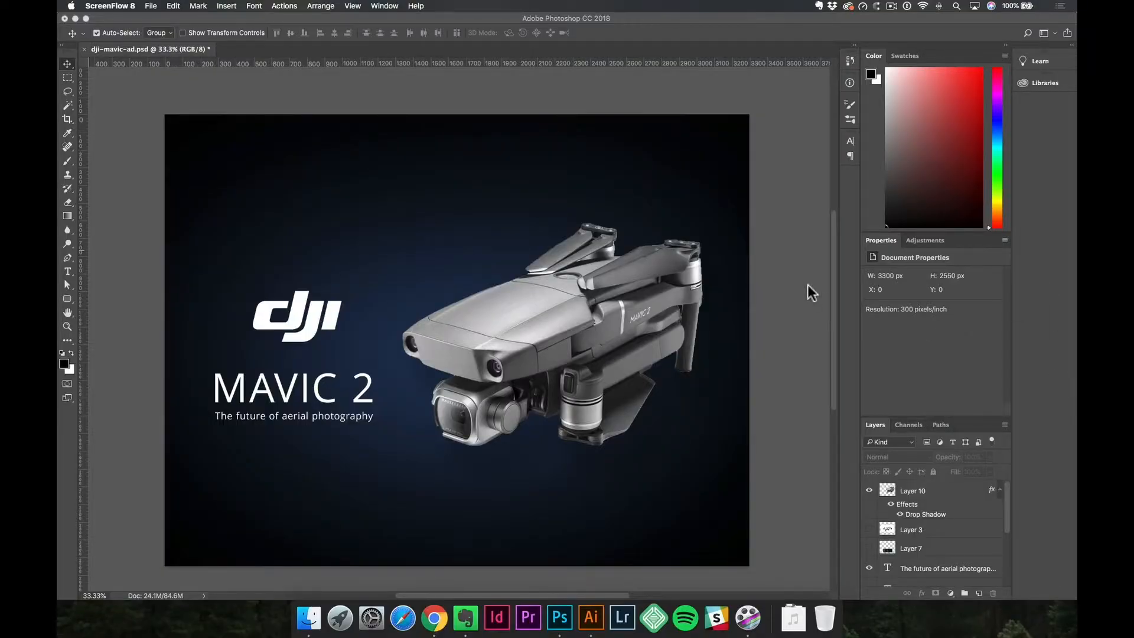
Create a new print document from the Letter preset in landscape, 11 × 8.5 inches at 300 pixels/inch in RGB Color.
click(808, 285)
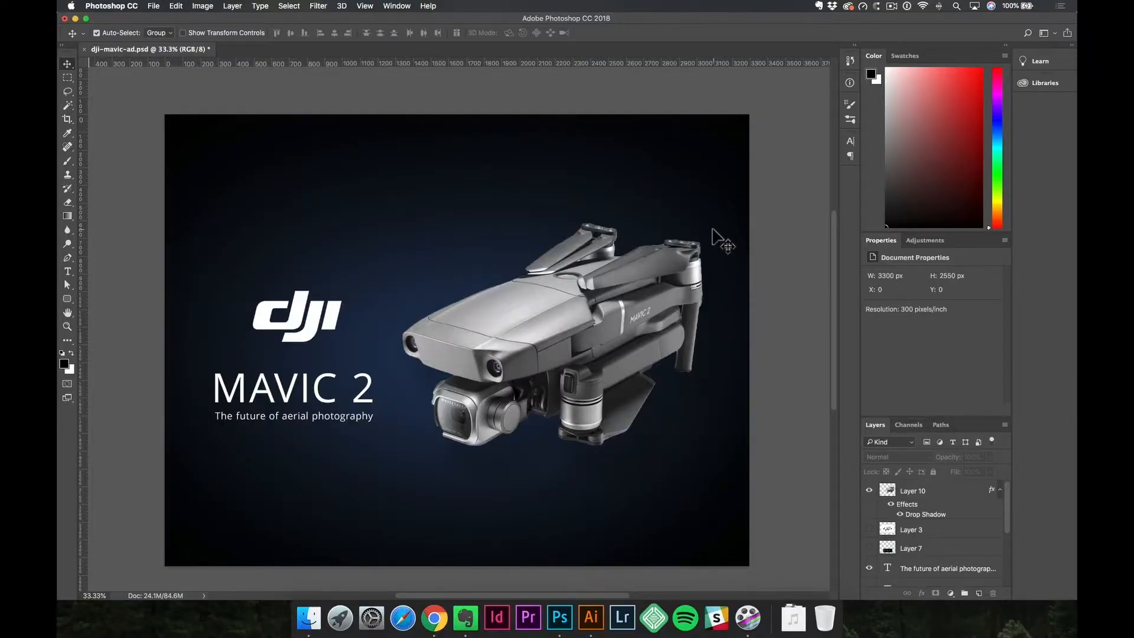
key(super+n)
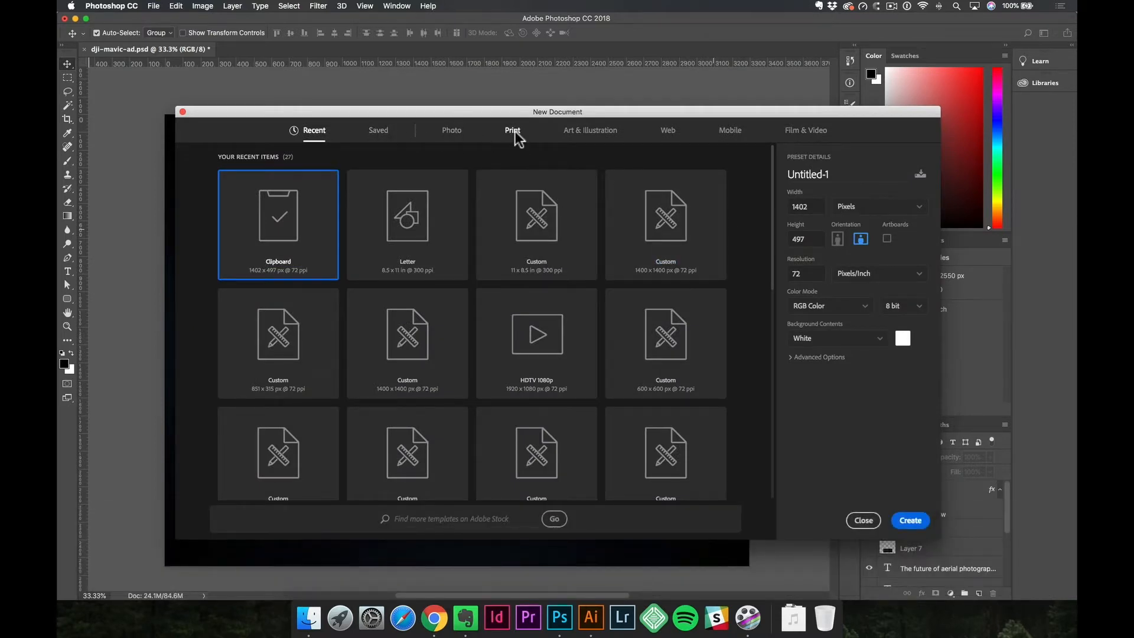
drag(519, 114, 497, 112)
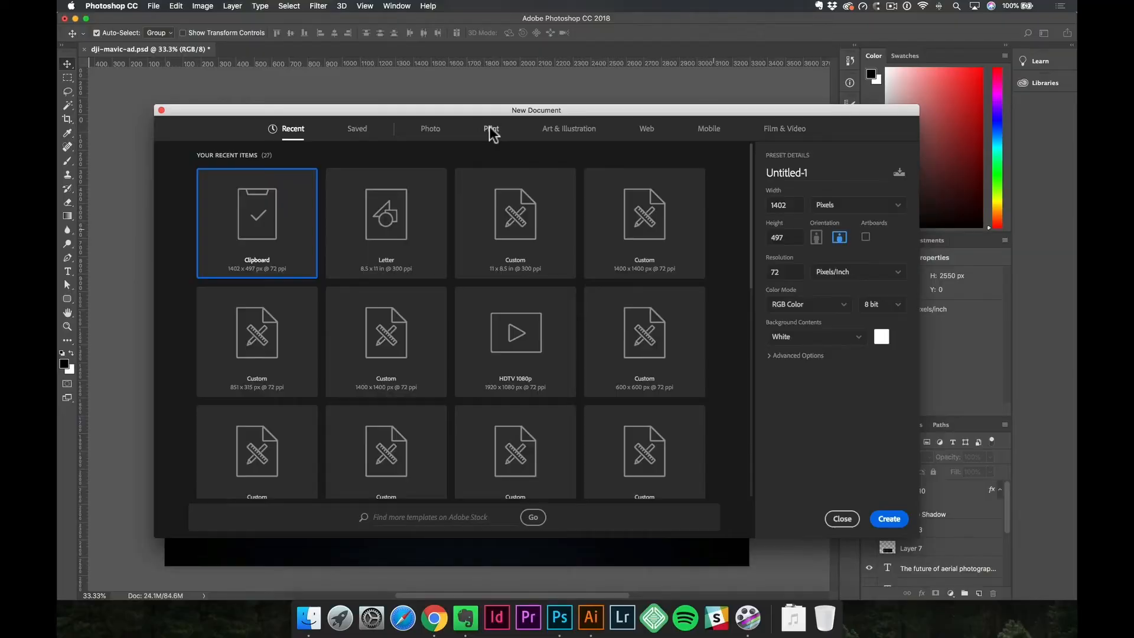
click(491, 132)
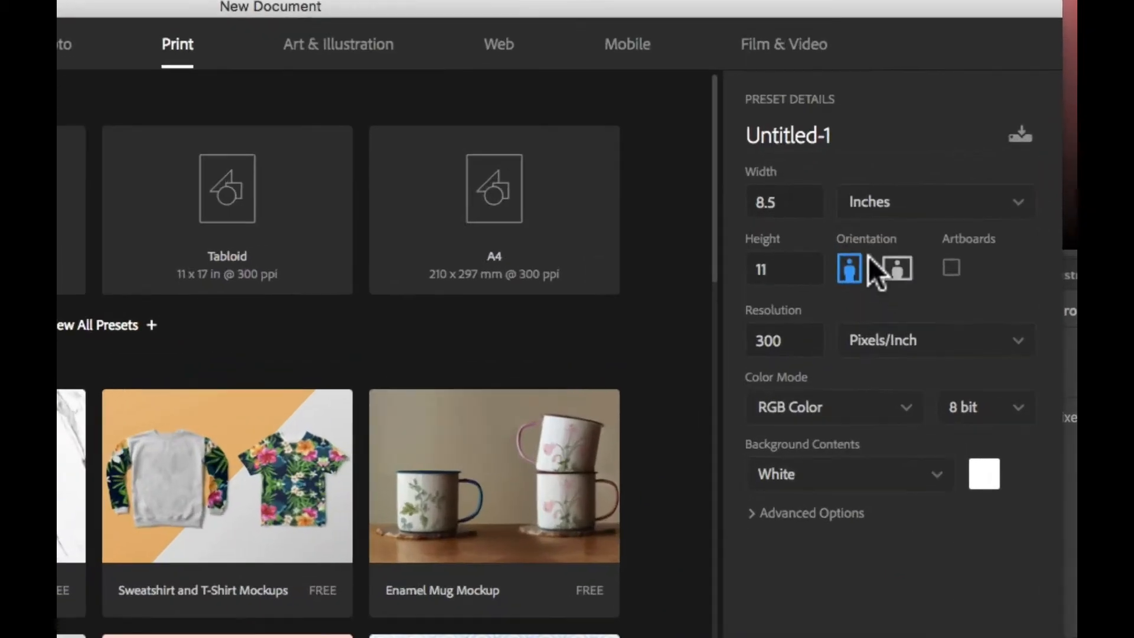
click(899, 275)
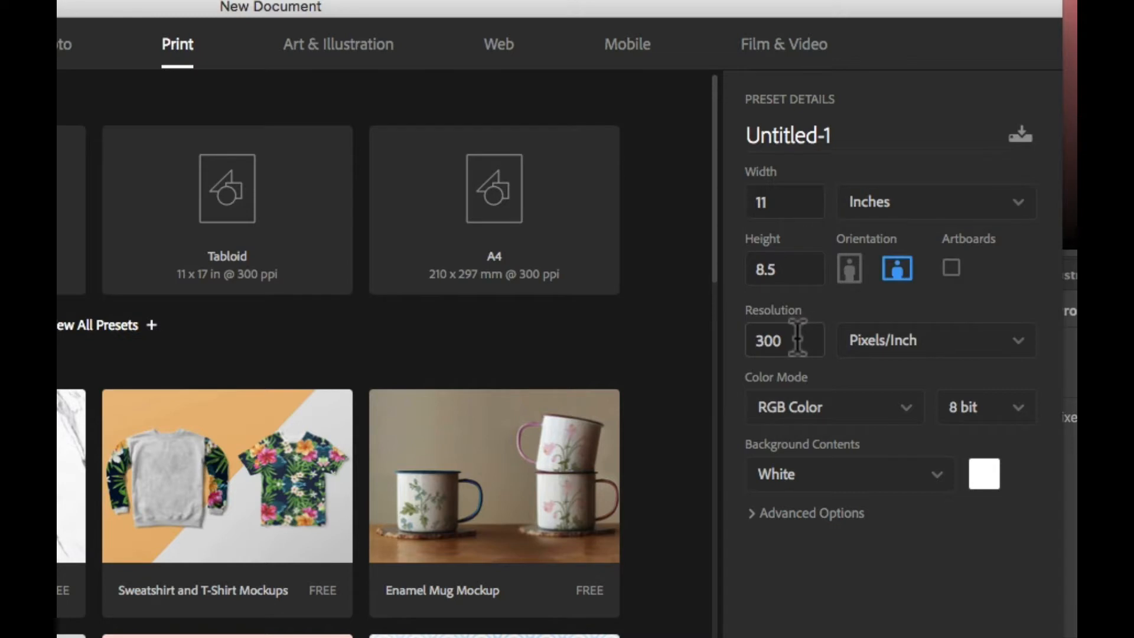
click(841, 425)
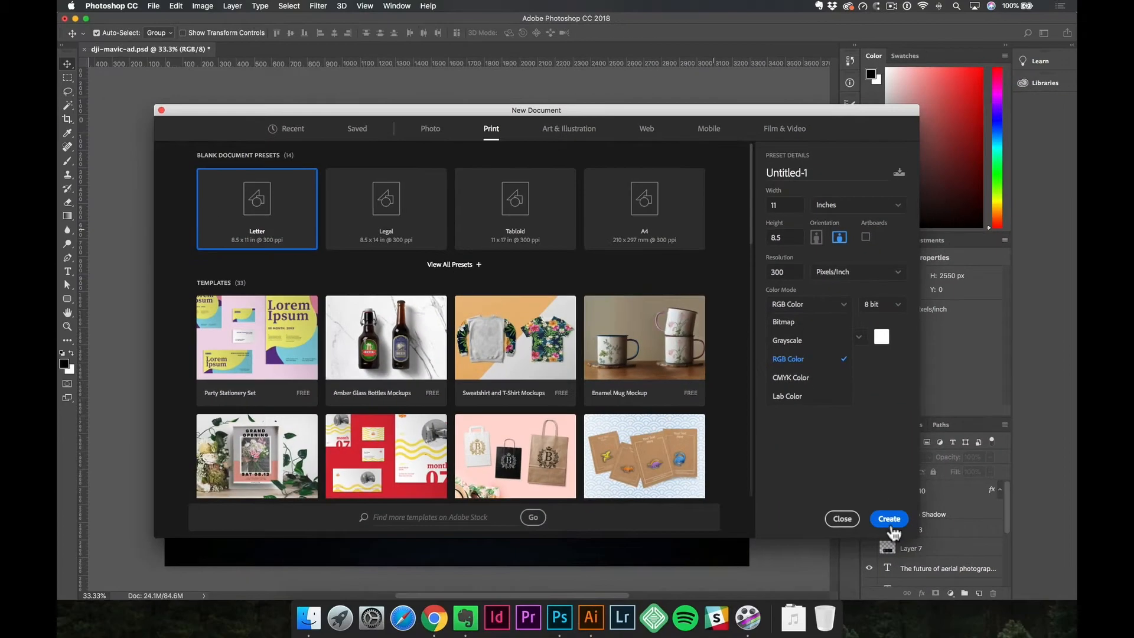
click(889, 519)
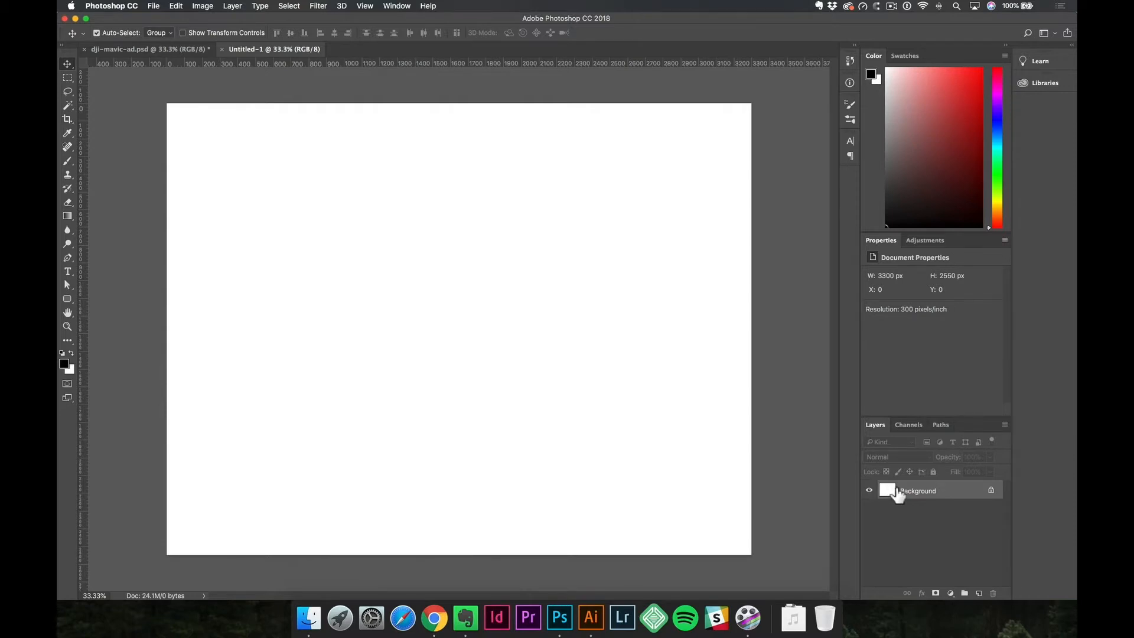
Fill the Background layer with the default black foreground color at Normal mode and 100% opacity.
key(d)
key(alt+BackSpace)
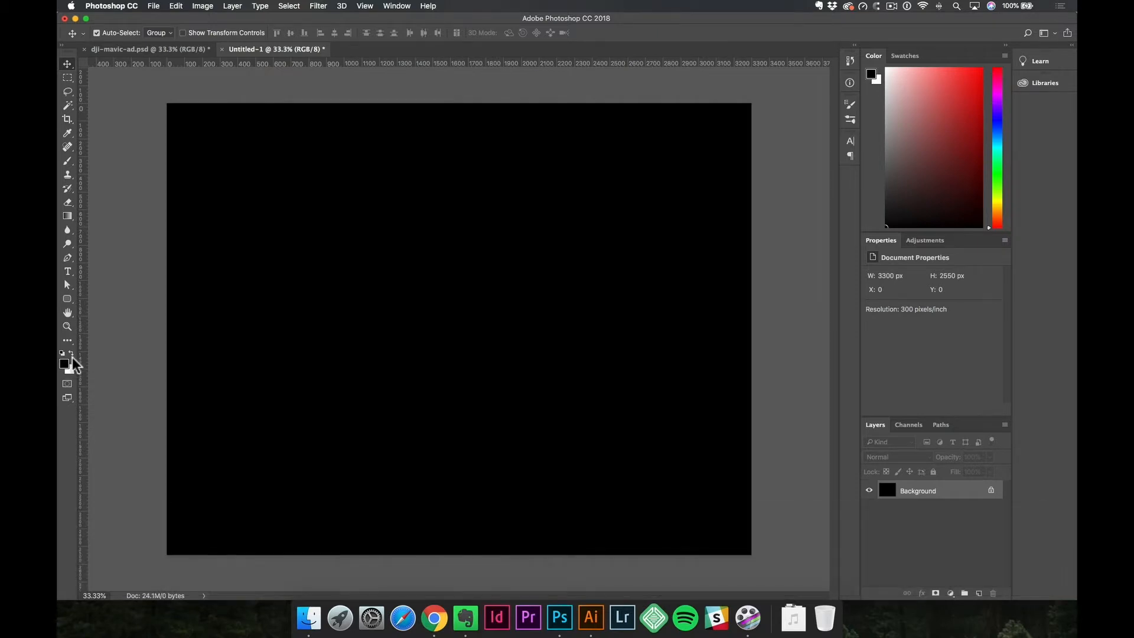
click(177, 6)
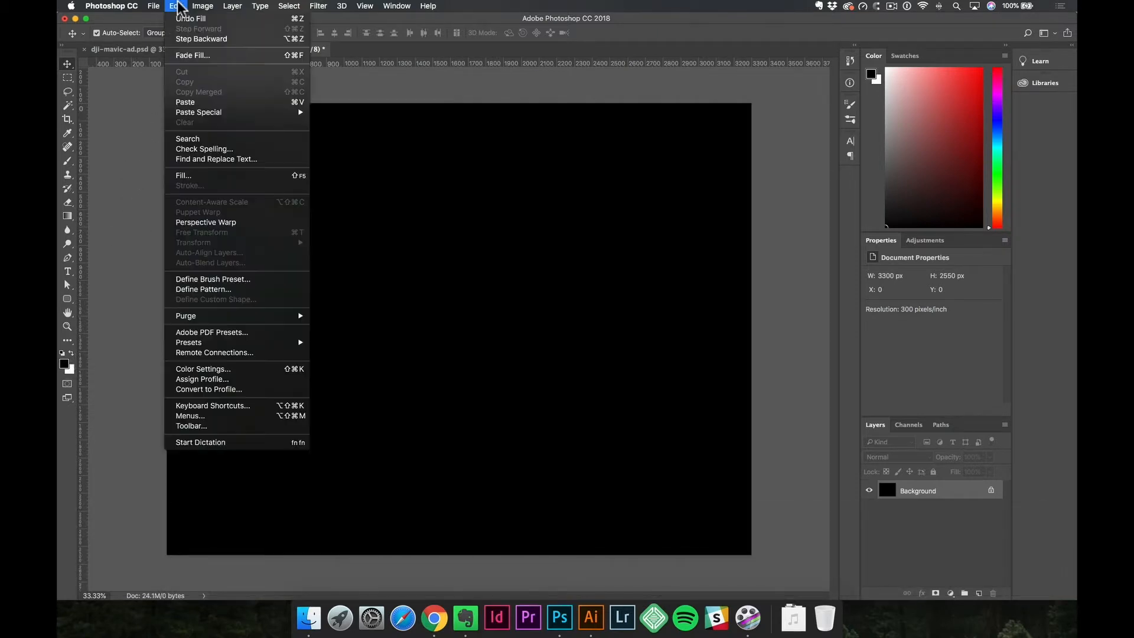
click(234, 177)
click(532, 211)
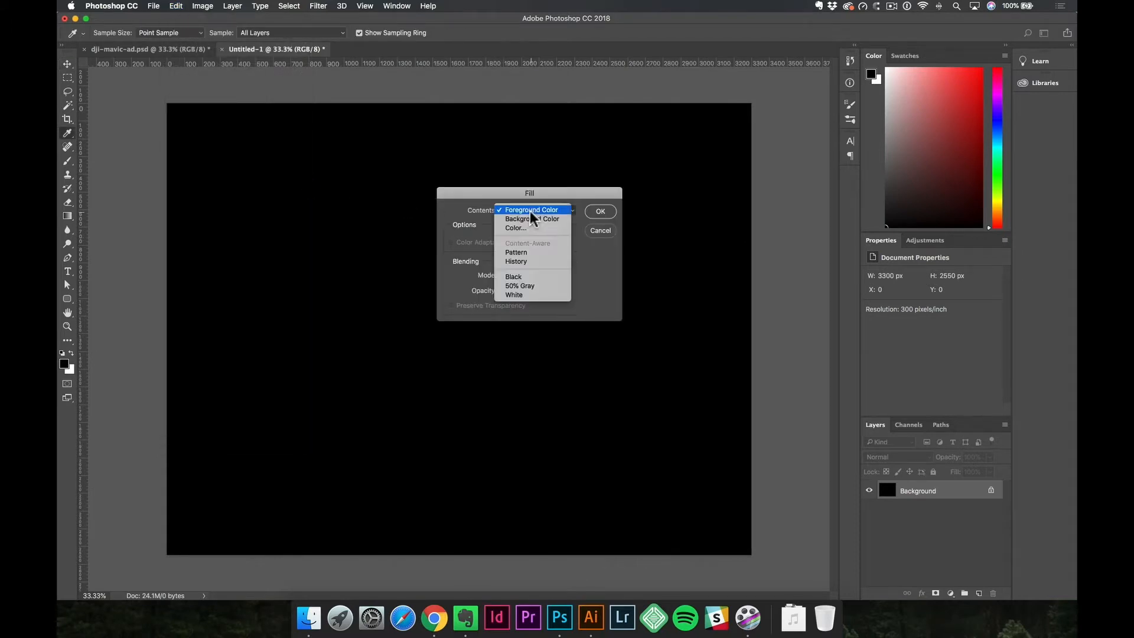
click(532, 209)
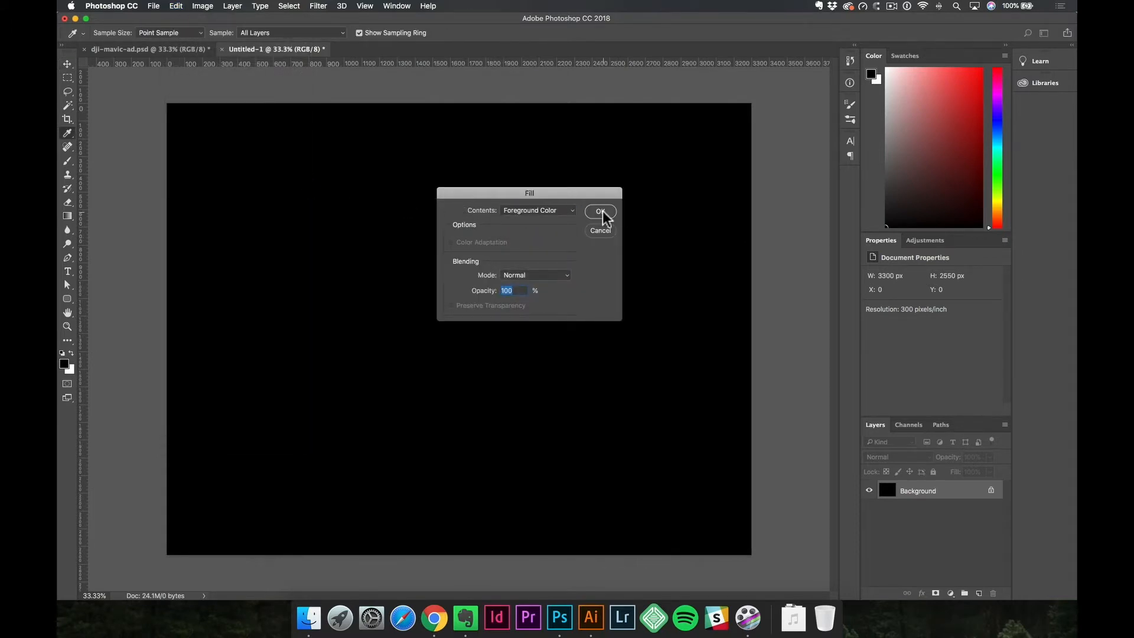
click(601, 212)
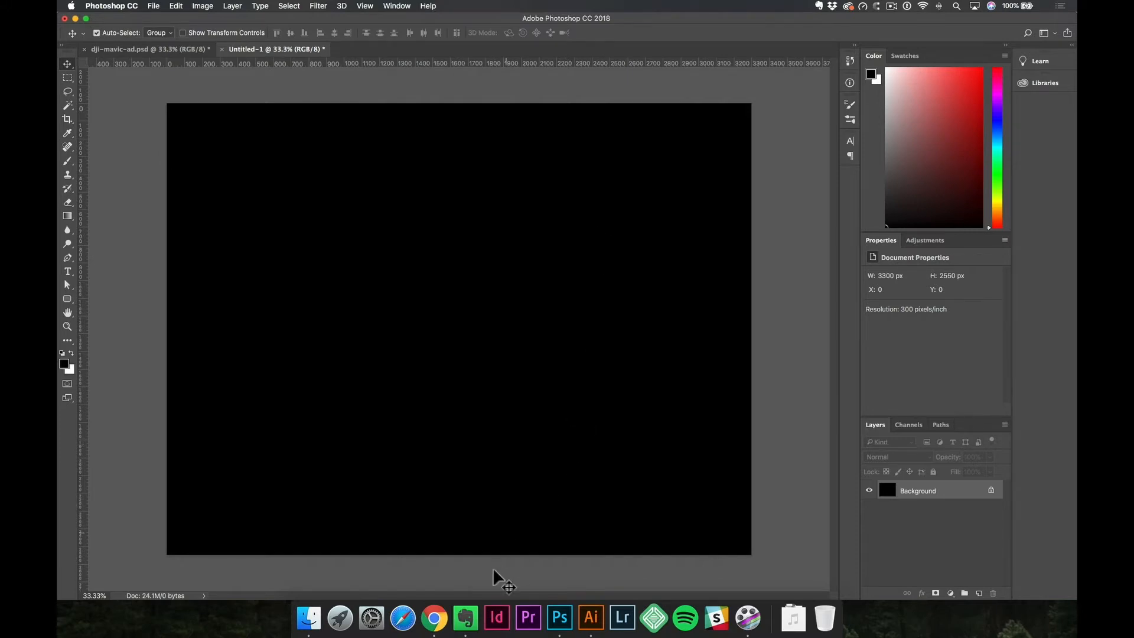
Switch to Chrome, bring up the Mavic 2 banner on the DJI store page and capture its text area to the clipboard.
click(435, 622)
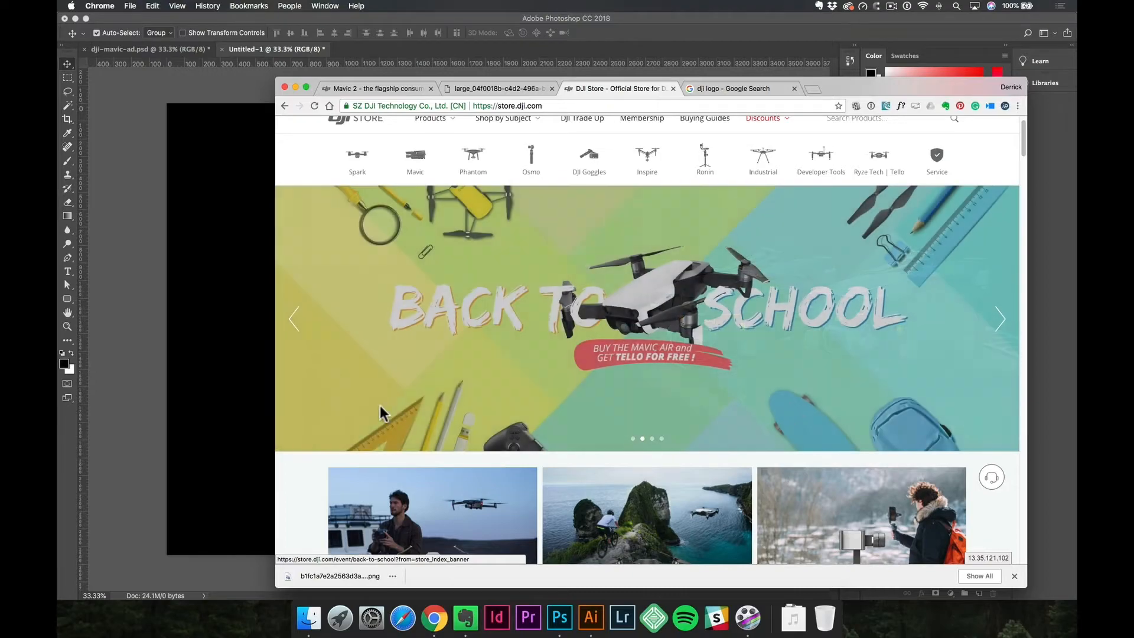
click(293, 322)
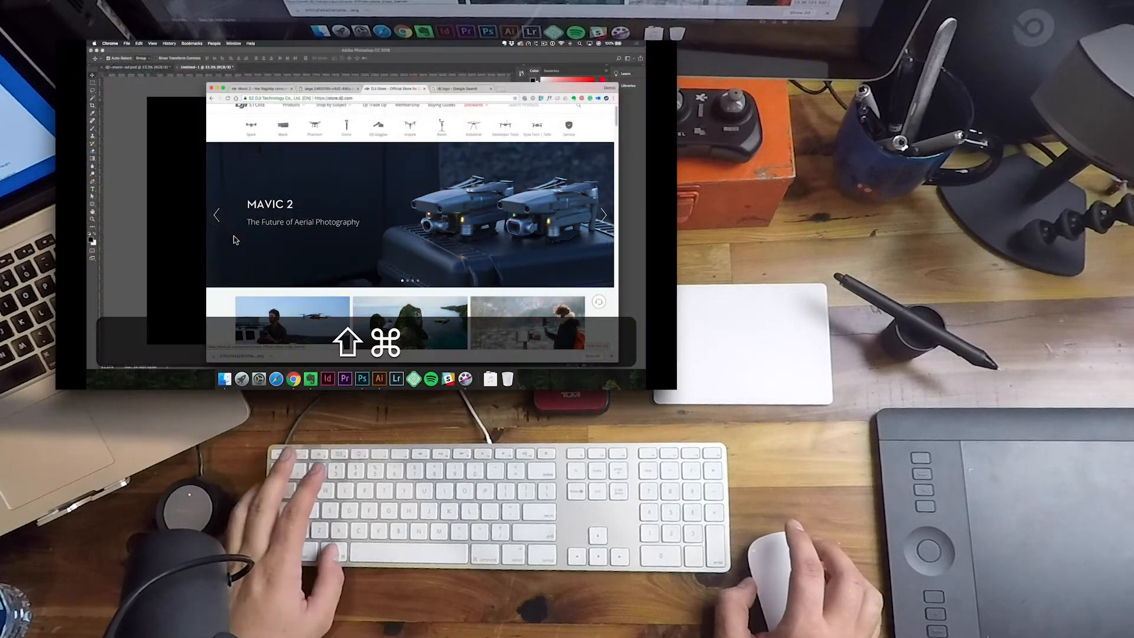
key(shift+super+4)
drag(222, 157, 438, 265)
key(ctrl)
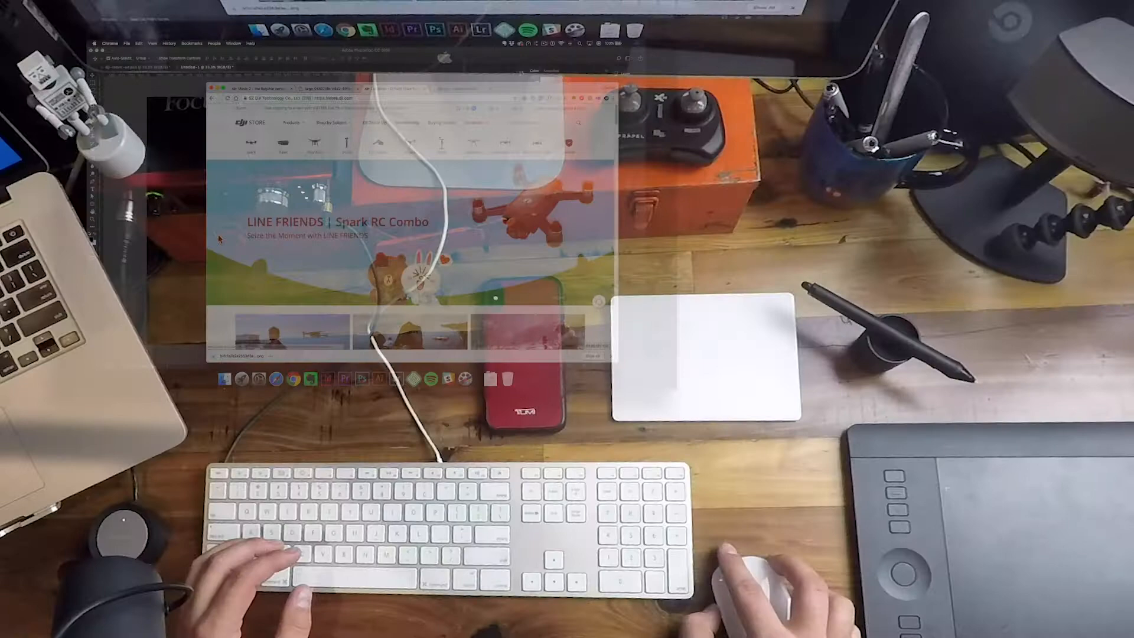
Return to the Mavic 2 banner slide and save a screenshot of its headline area as a file.
click(218, 236)
click(218, 235)
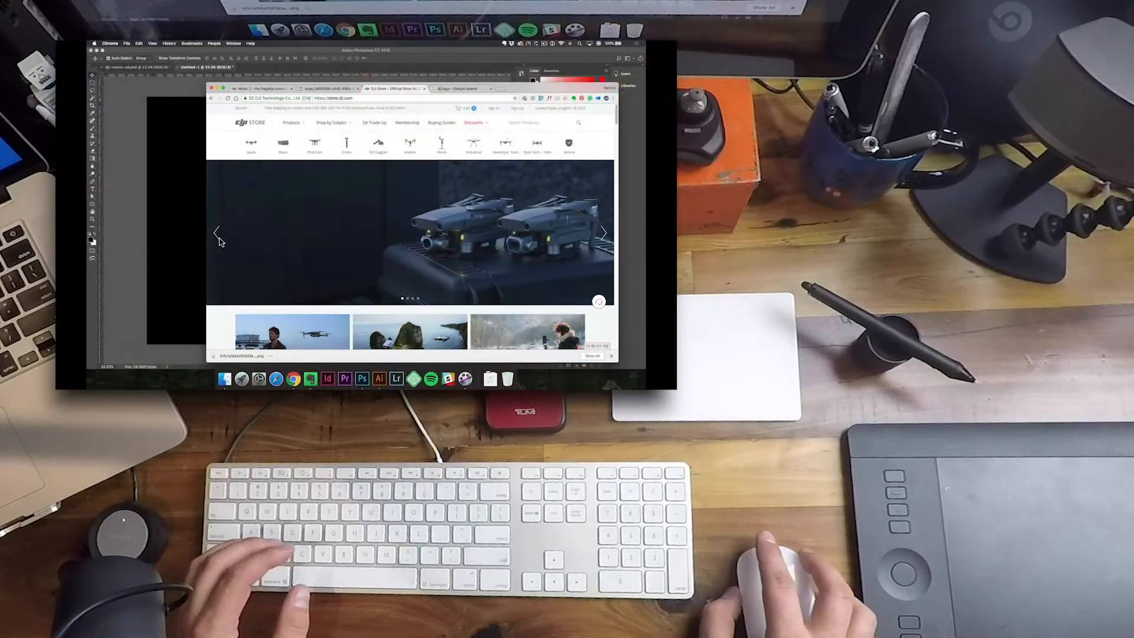
key(shift+super+4)
drag(243, 181, 398, 279)
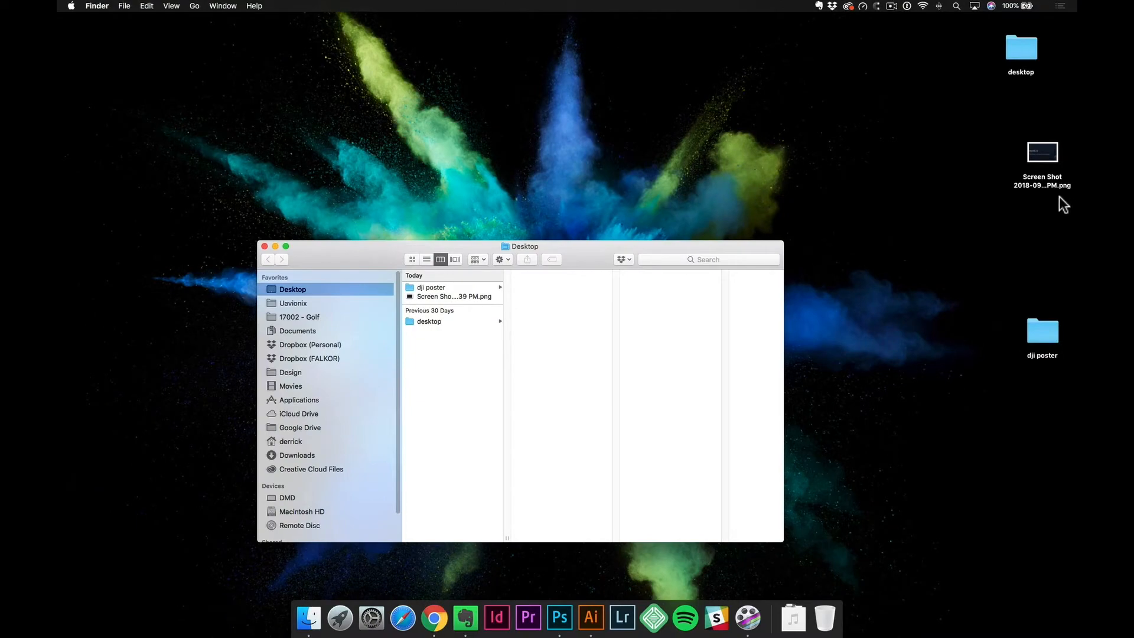
Preview the saved screenshot file on the desktop and close the preview.
drag(1053, 156, 980, 173)
key(space)
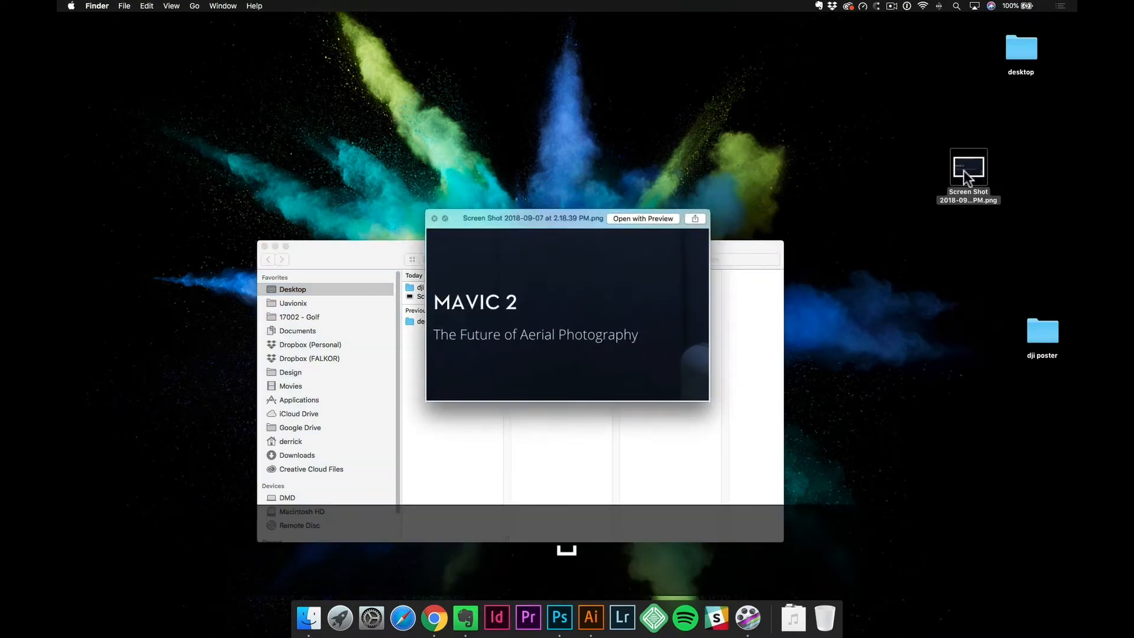
key(space)
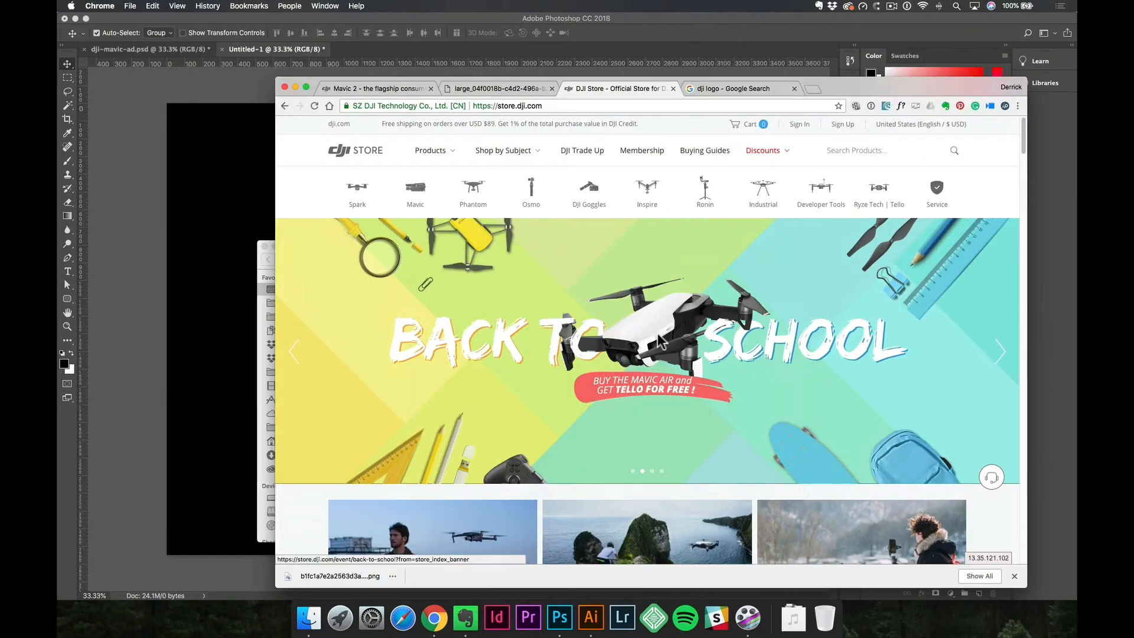
Switch back to Photoshop and paste the captured banner into the black document as a new layer.
click(232, 211)
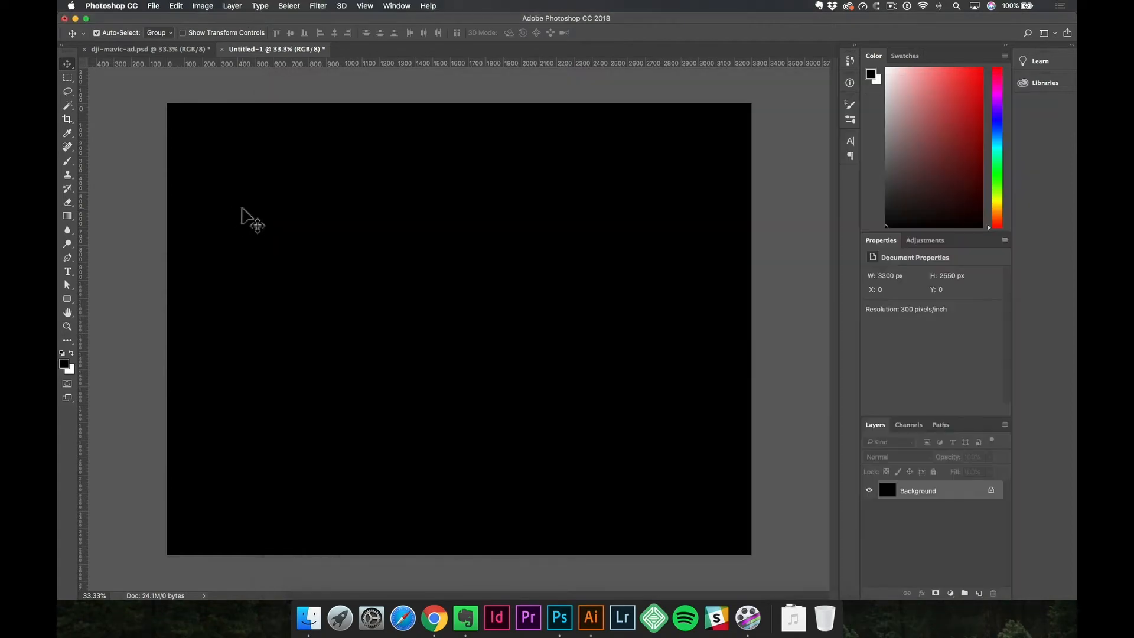
key(super)
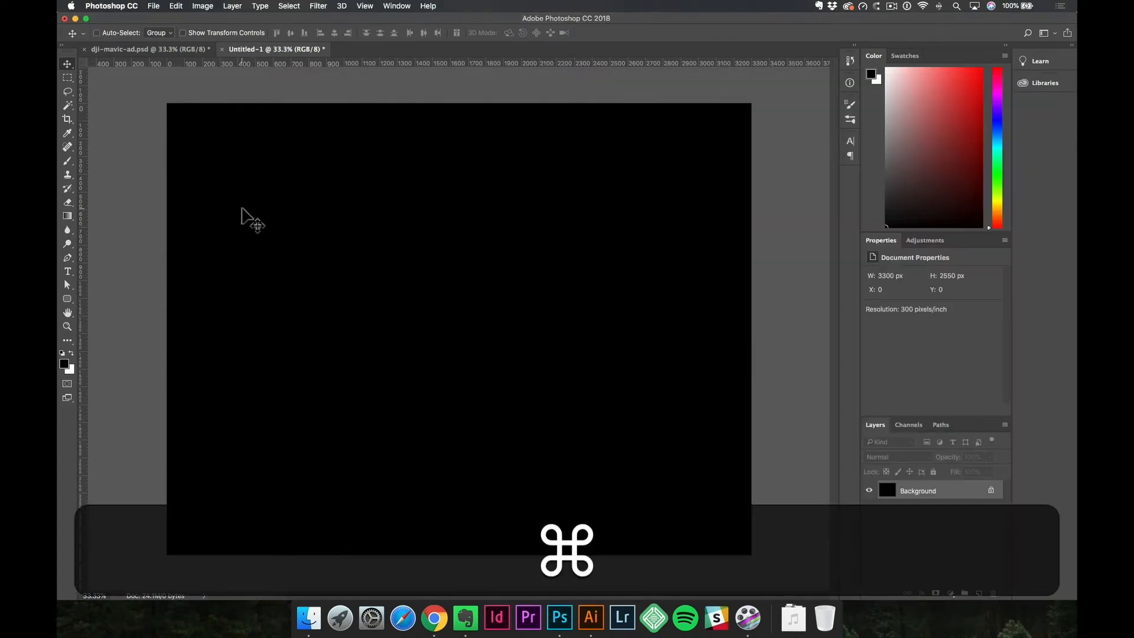
key(super+v)
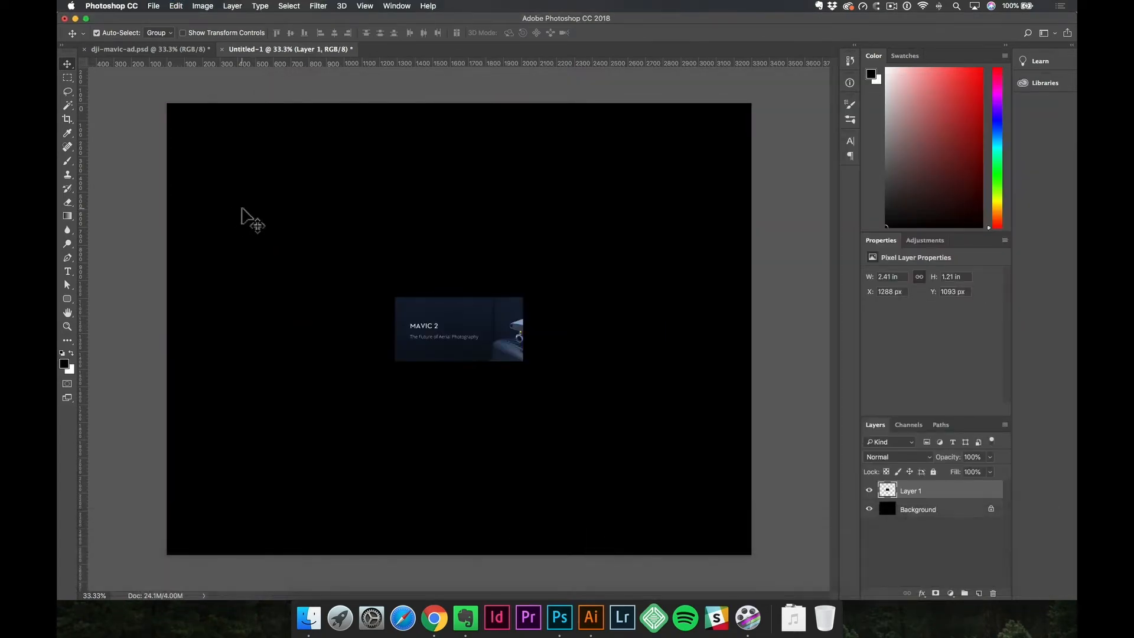
Scale the pasted banner up to about 6.91 × 3.47 in and move it slightly below and right of the canvas center.
key(super+t)
drag(522, 361, 630, 448)
key(Return)
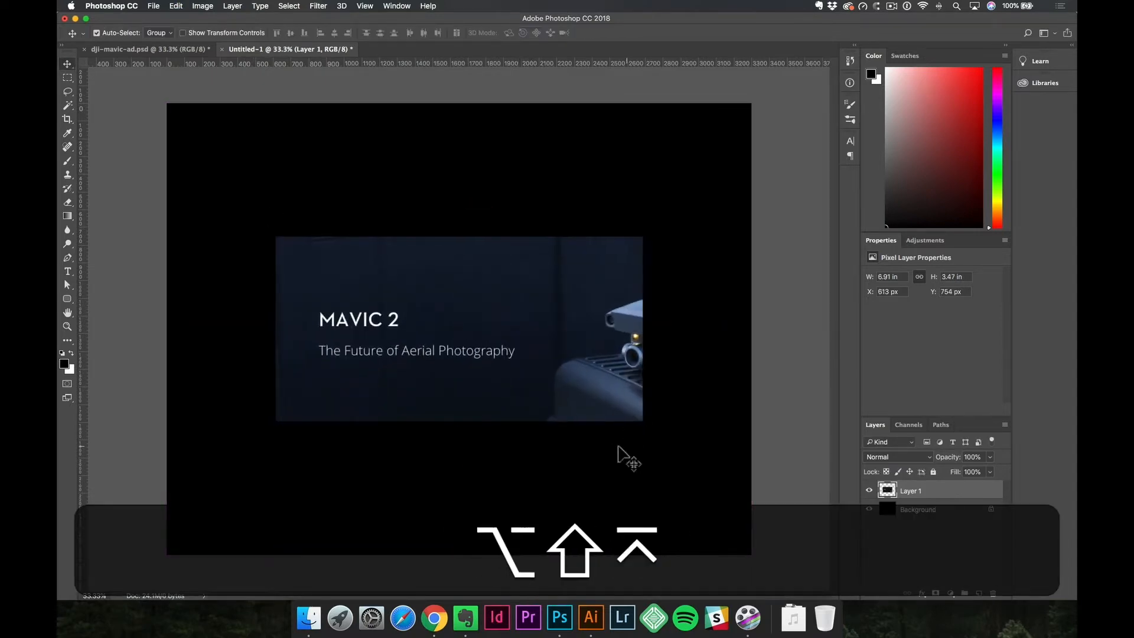
drag(577, 340, 596, 365)
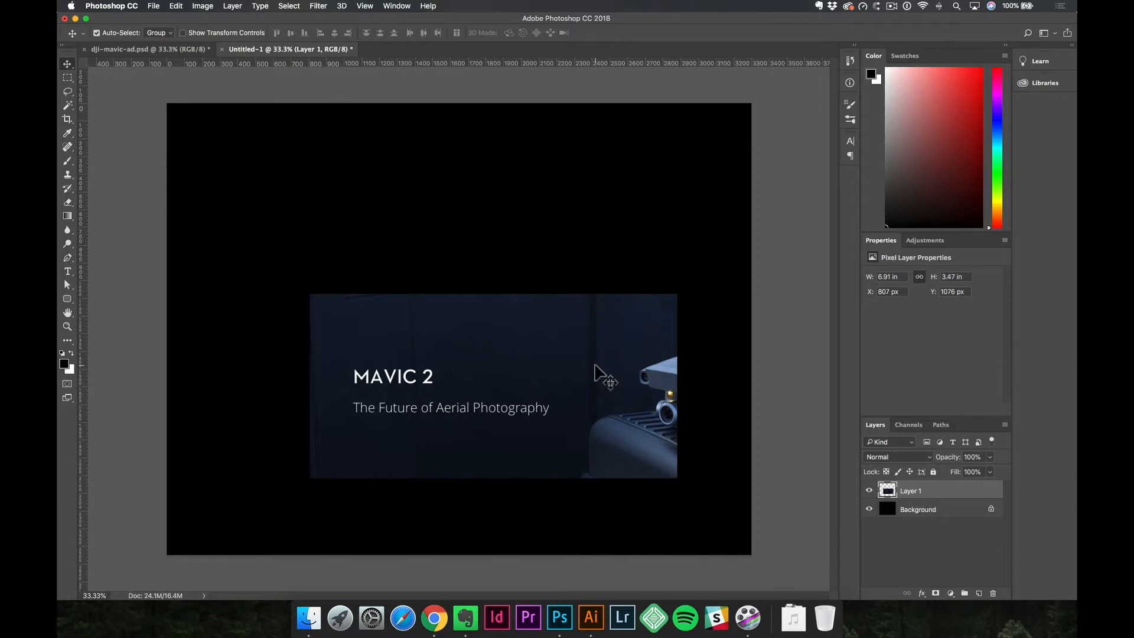
Sample the banner's dark blue background as the foreground color and shift it to a slightly lighter blue.
key(i)
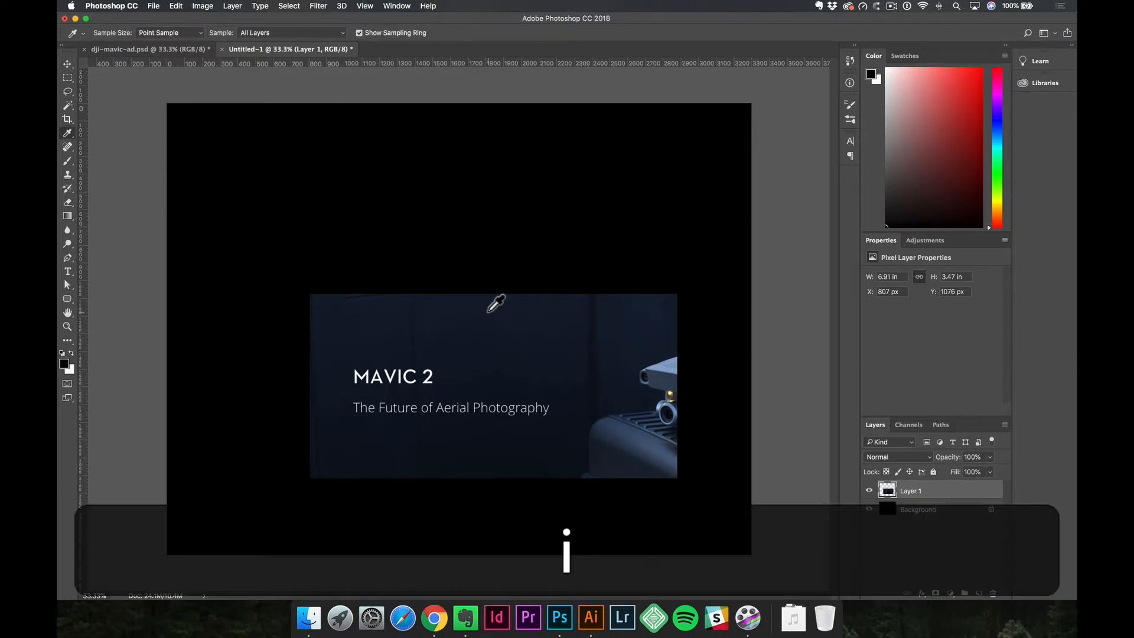
click(459, 328)
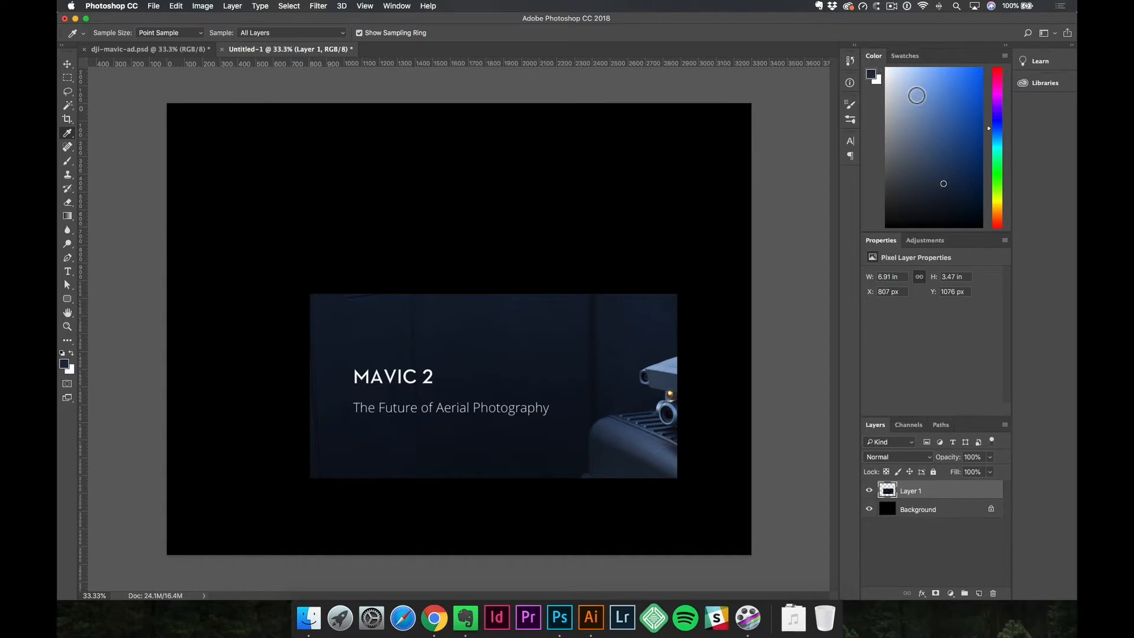
click(397, 6)
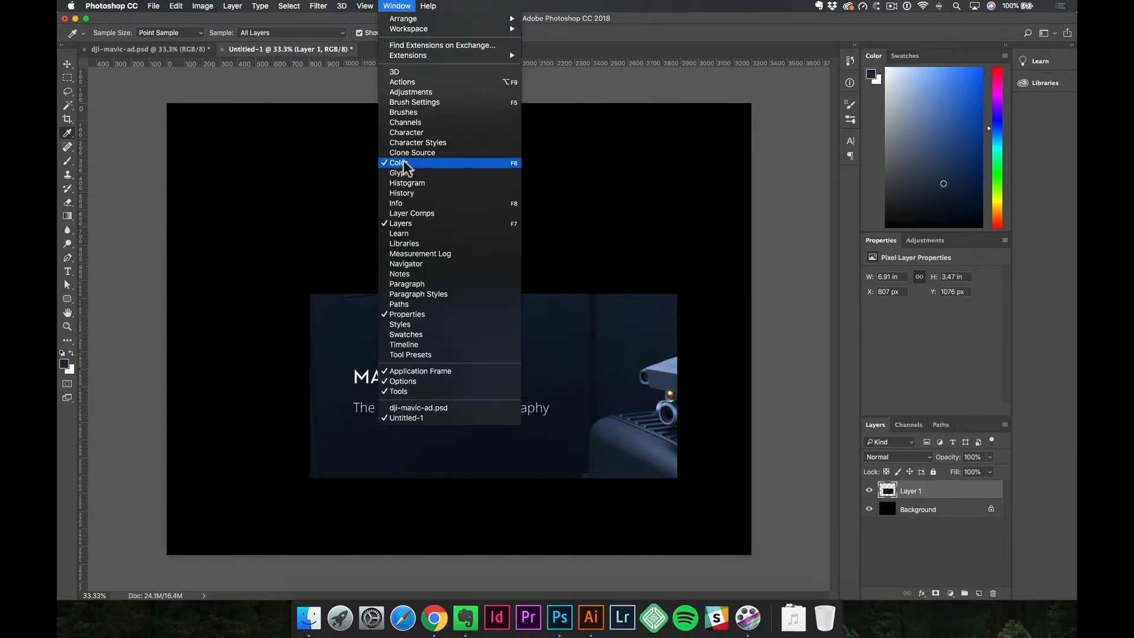
click(944, 182)
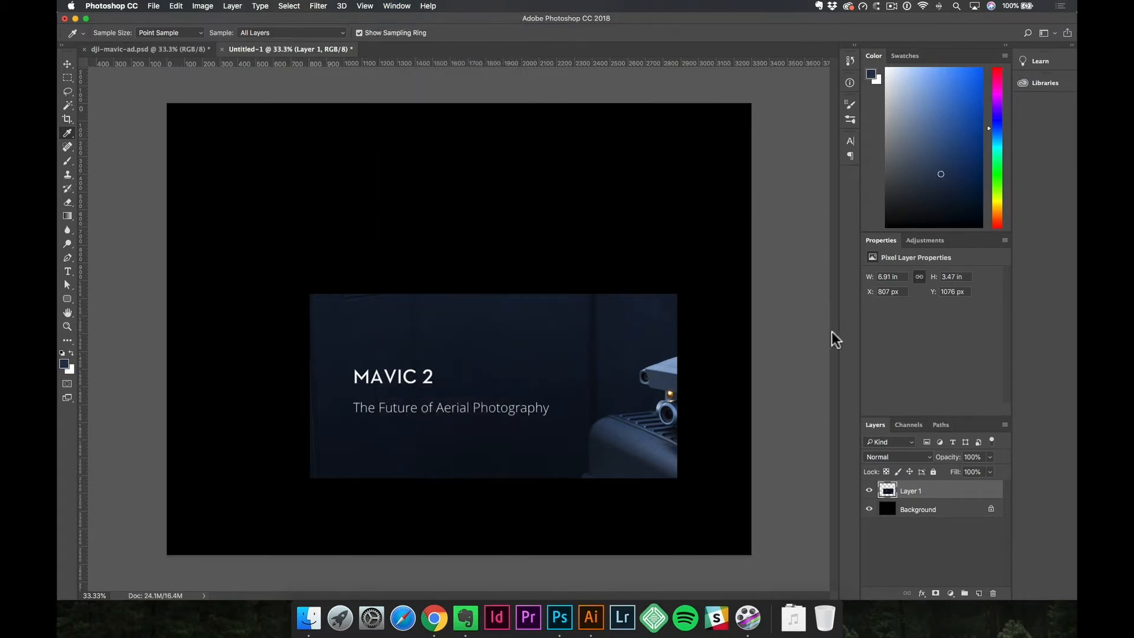
Hide the banner layer and, on a new layer, lasso a rough oval about 7.6 × 4.3 in around the canvas center.
click(870, 491)
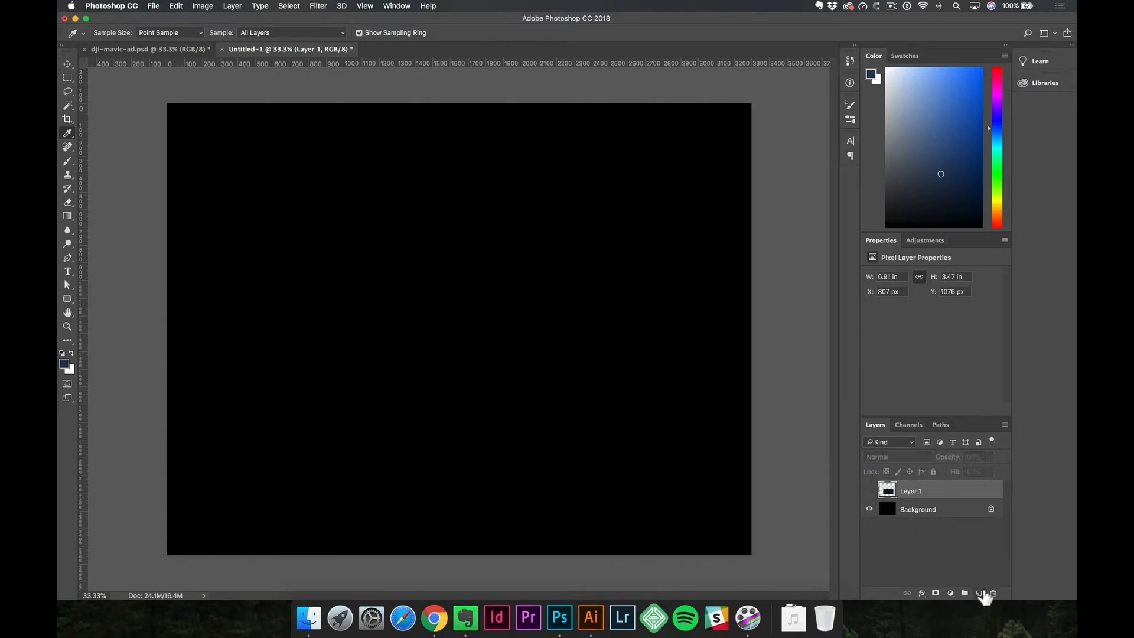
click(980, 593)
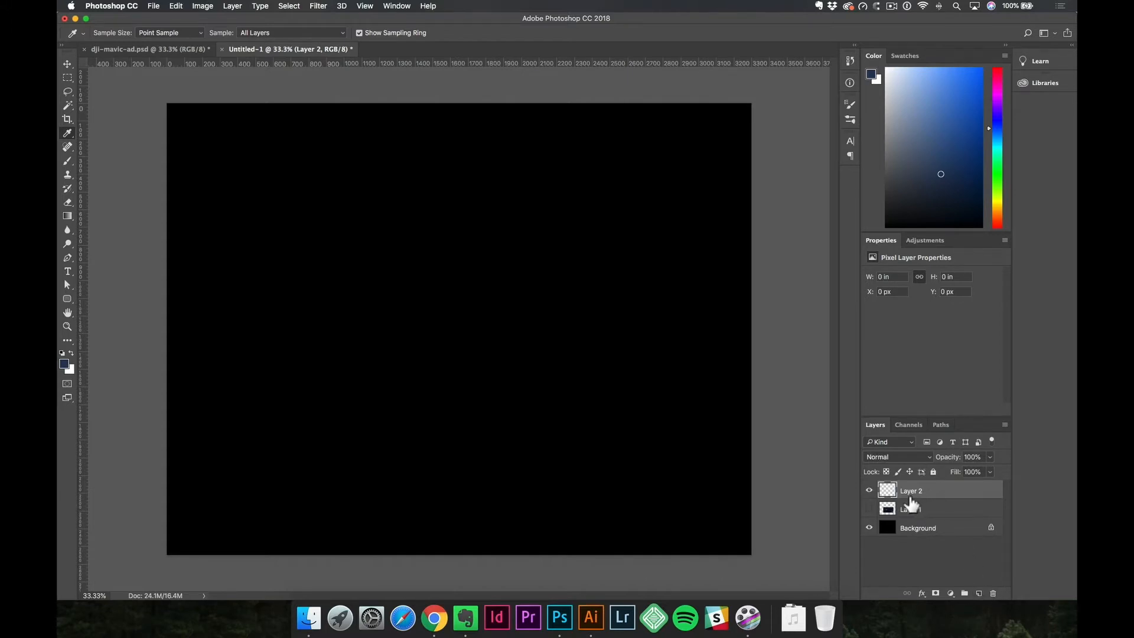
key(l)
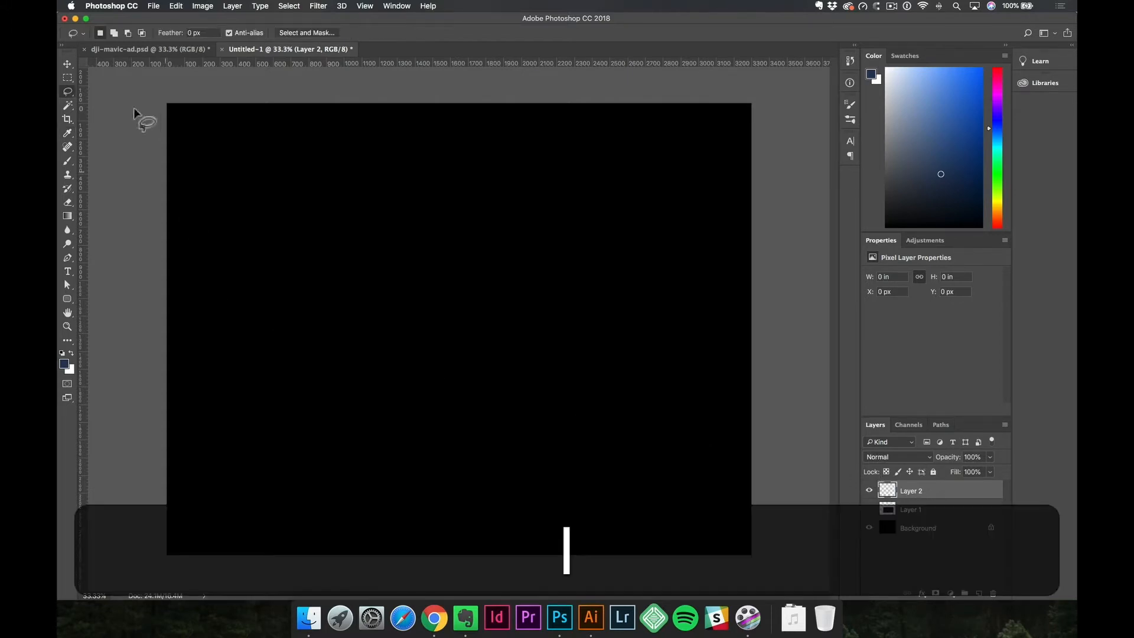
mouse_move(525, 226)
mouse_down()
mouse_move(320, 243)
mouse_move(285, 270)
mouse_move(258, 360)
mouse_move(386, 440)
mouse_move(492, 455)
mouse_move(552, 446)
mouse_move(657, 377)
mouse_move(640, 298)
mouse_move(620, 259)
mouse_move(587, 239)
mouse_up()
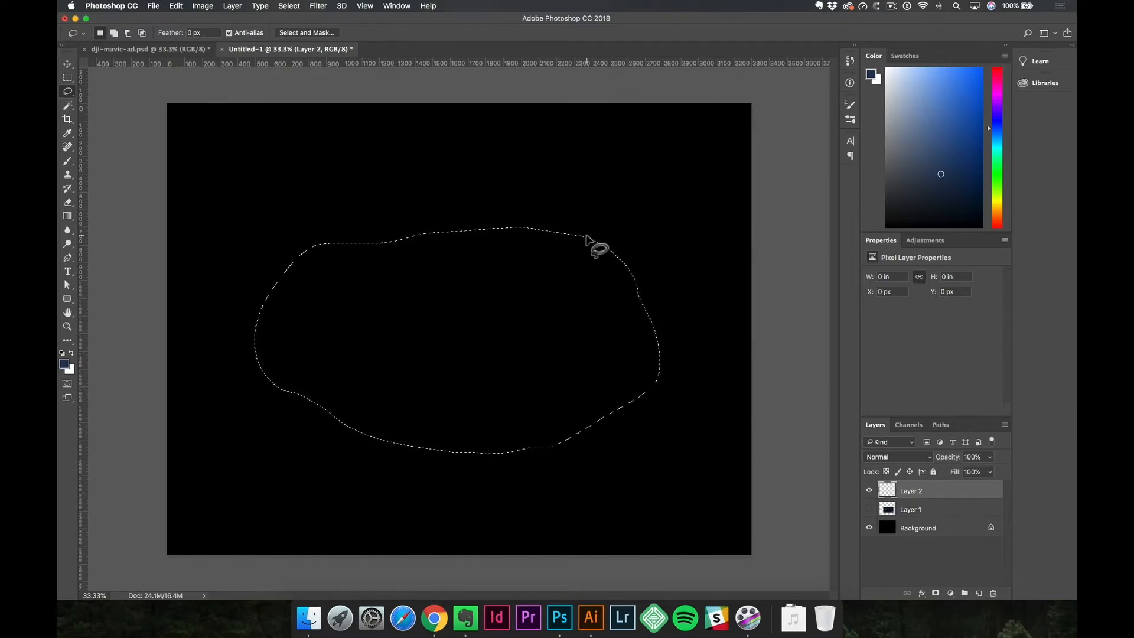
Fill the lassoed oval with the dark blue foreground color and deselect it.
key(alt)
key(alt+BackSpace)
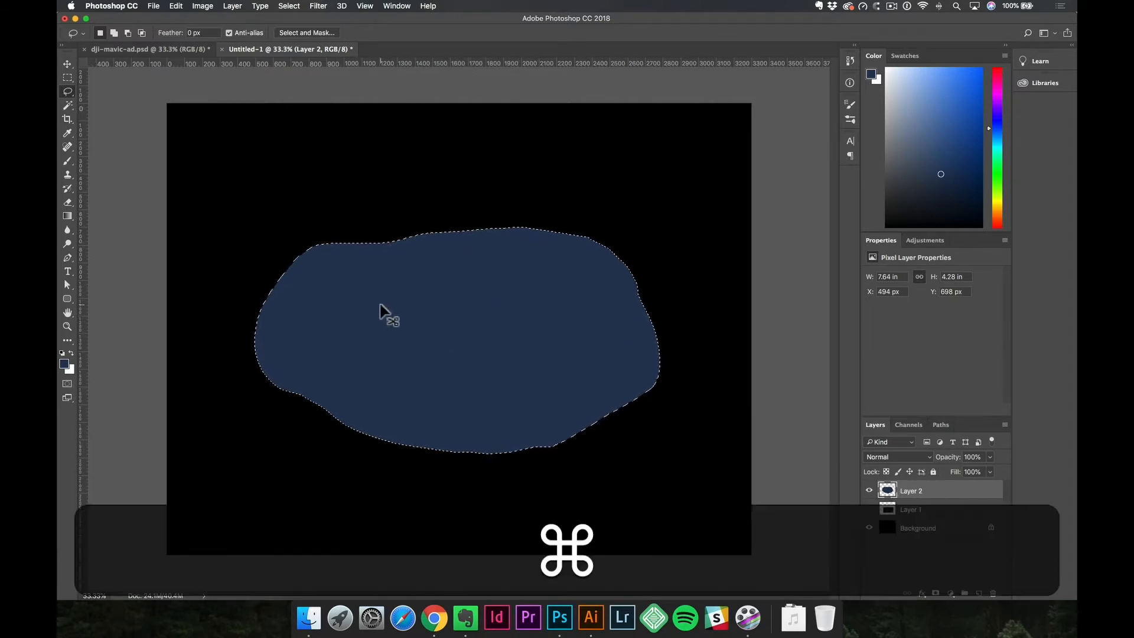
key(super+d)
click(289, 6)
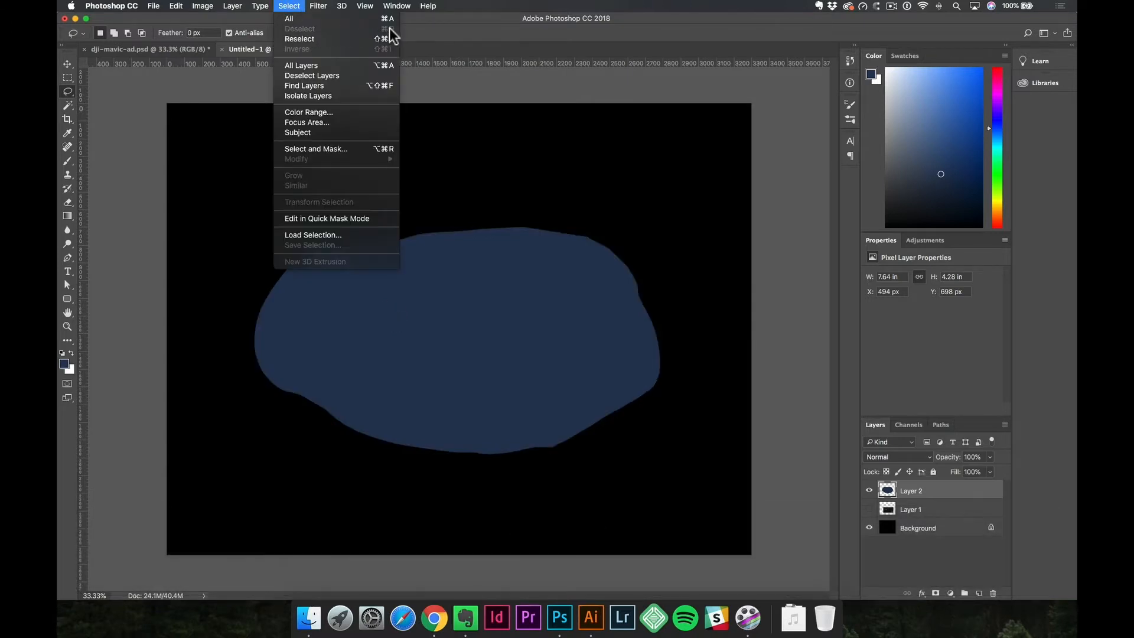
click(470, 258)
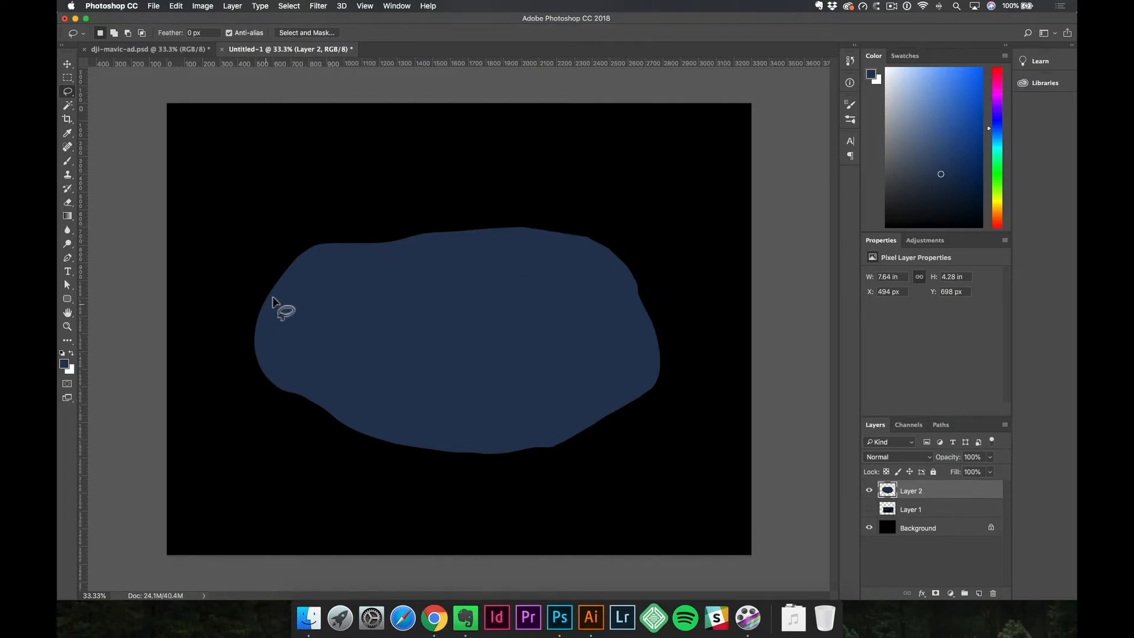
Soften the dark blue oval with a 271 px Gaussian Blur and lower its layer opacity to 82%.
click(318, 6)
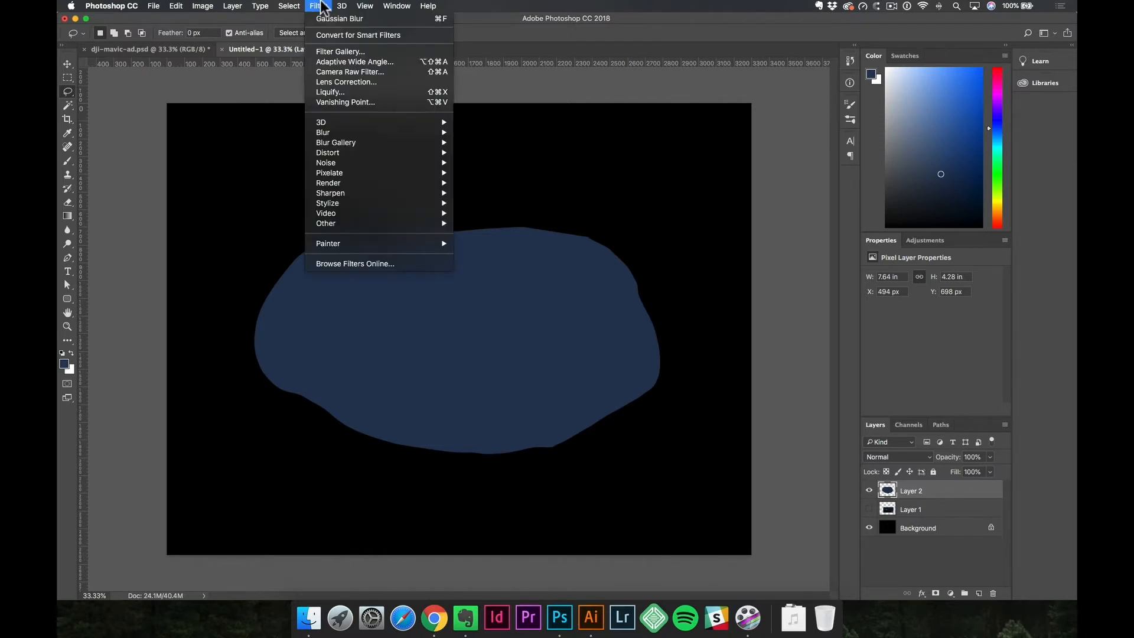
mouse_move(341, 224)
mouse_move(336, 143)
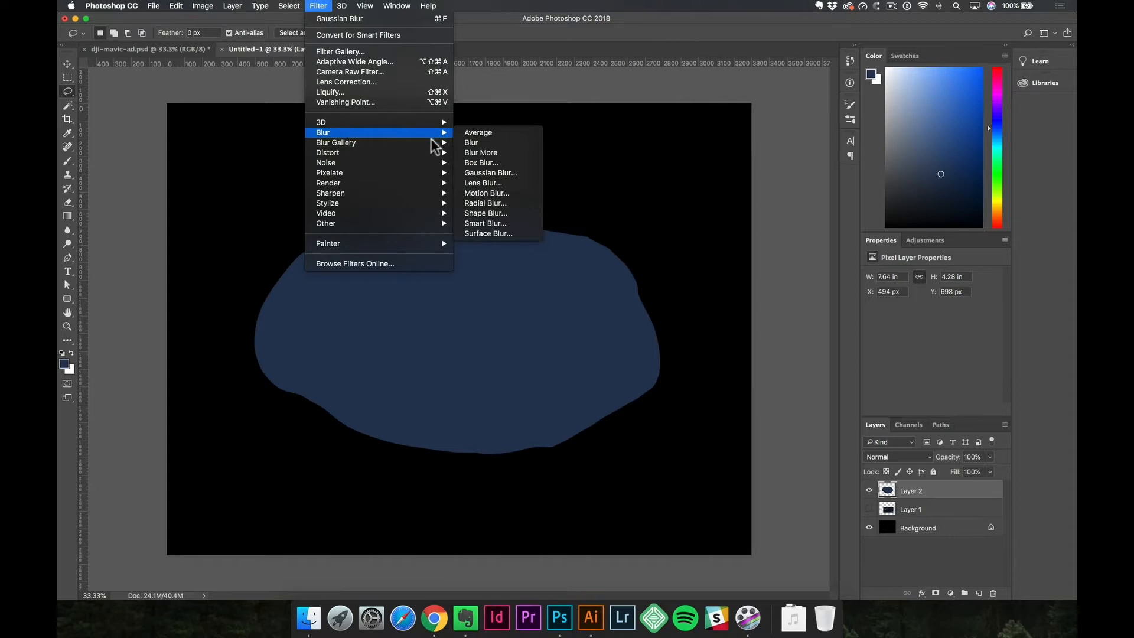
click(519, 174)
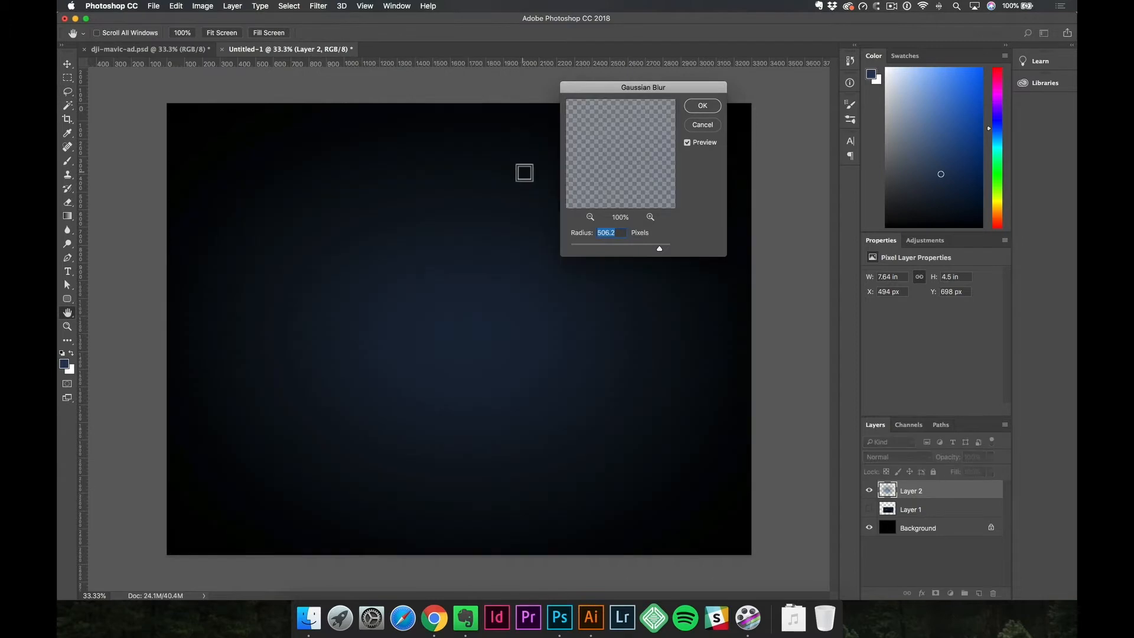
mouse_move(658, 249)
mouse_down()
mouse_move(594, 248)
mouse_move(652, 249)
mouse_up()
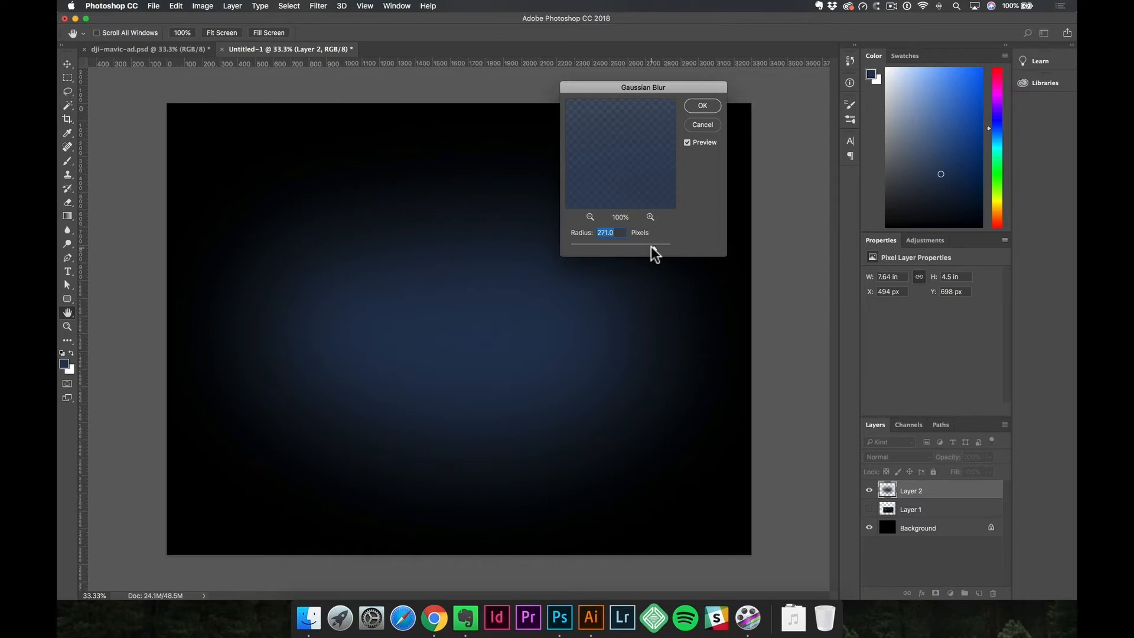
click(703, 106)
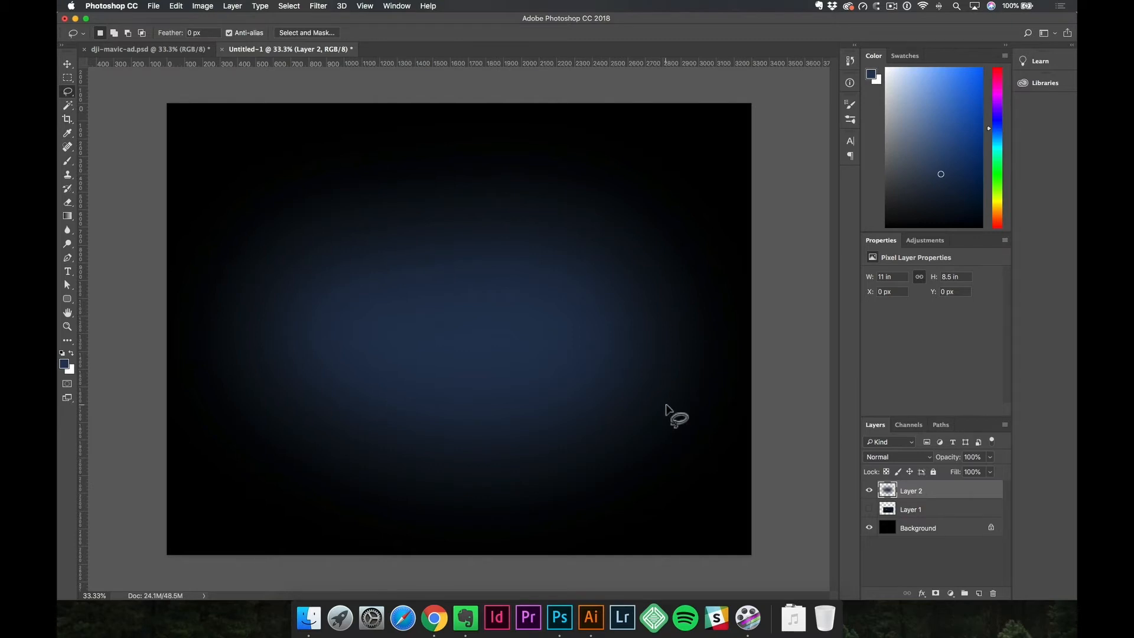
drag(957, 465, 960, 465)
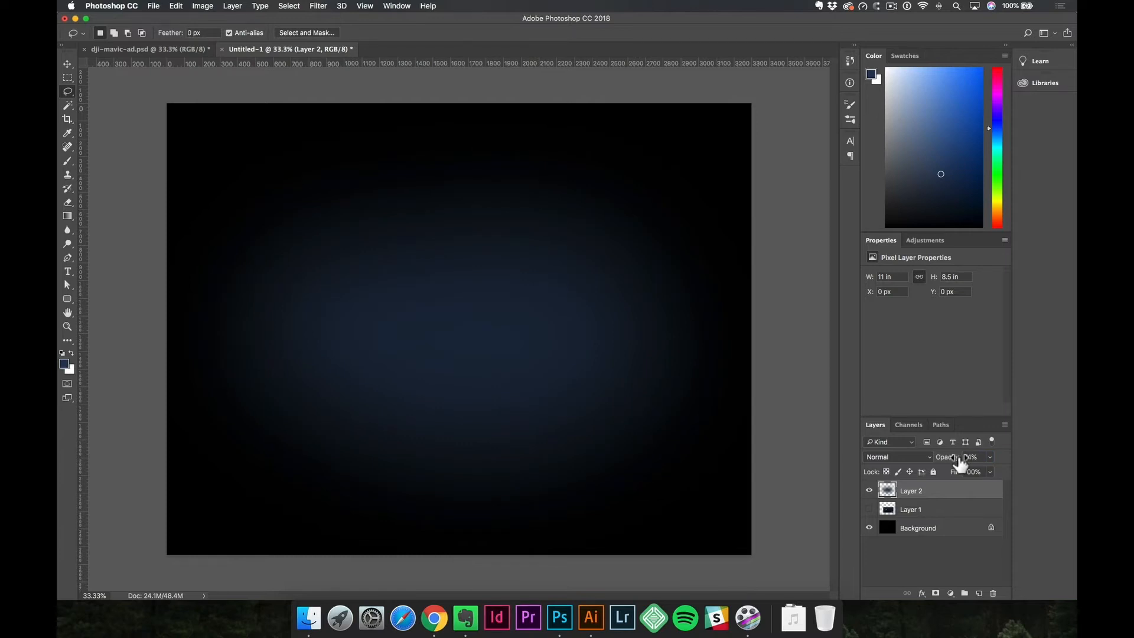
drag(960, 465, 962, 465)
Add a new layer and fill it entirely with a brighter, more saturated blue.
click(979, 593)
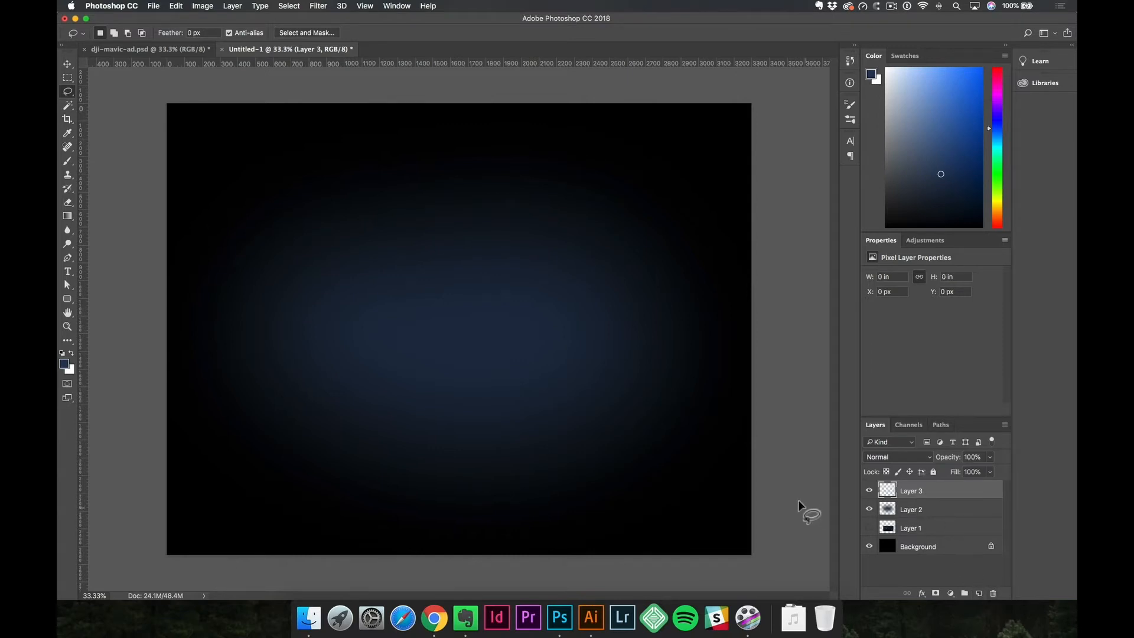
click(941, 129)
drag(941, 129, 964, 130)
key(alt)
key(alt+BackSpace)
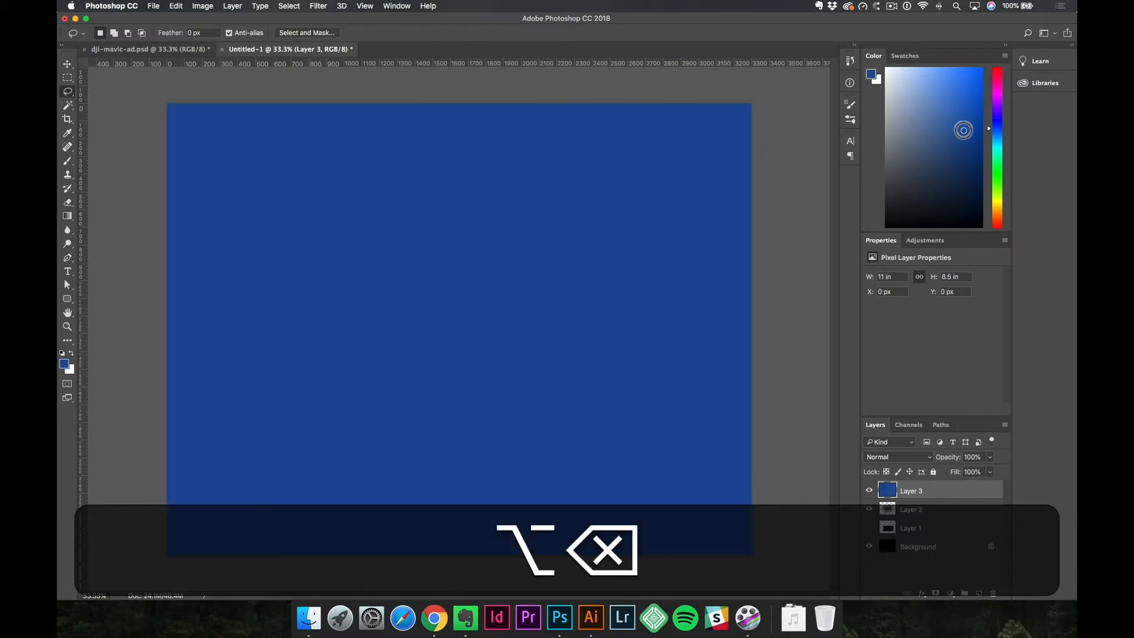
Duplicate the blurred glow above the bright blue layer, lock the copy's transparent pixels, and fill it with white.
key(v)
click(921, 517)
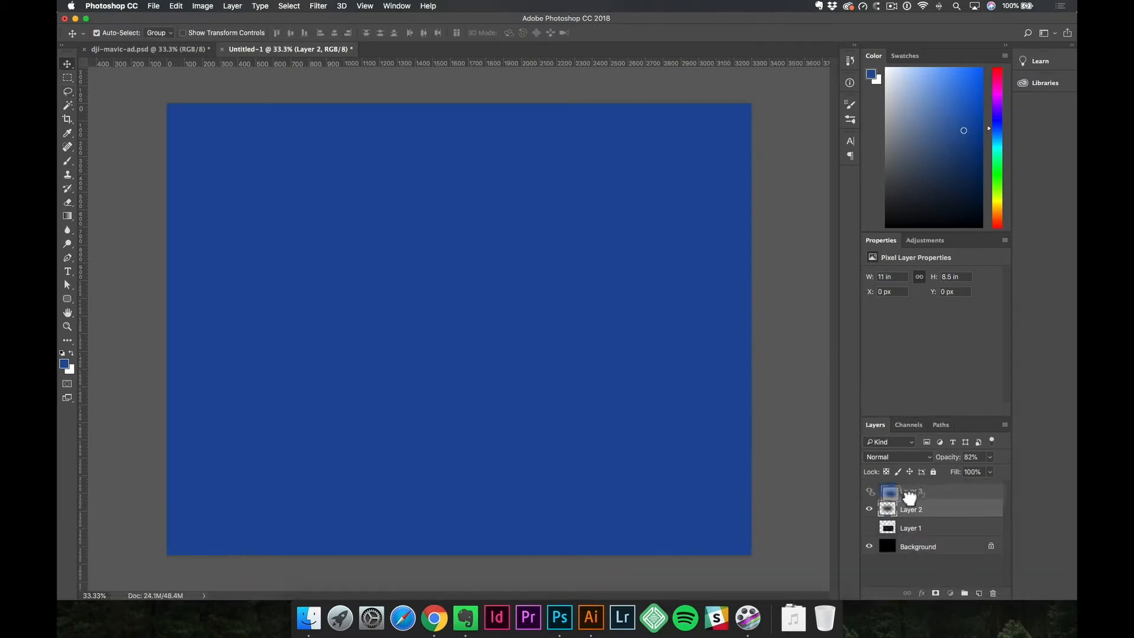
key(alt)
drag(914, 516, 913, 492)
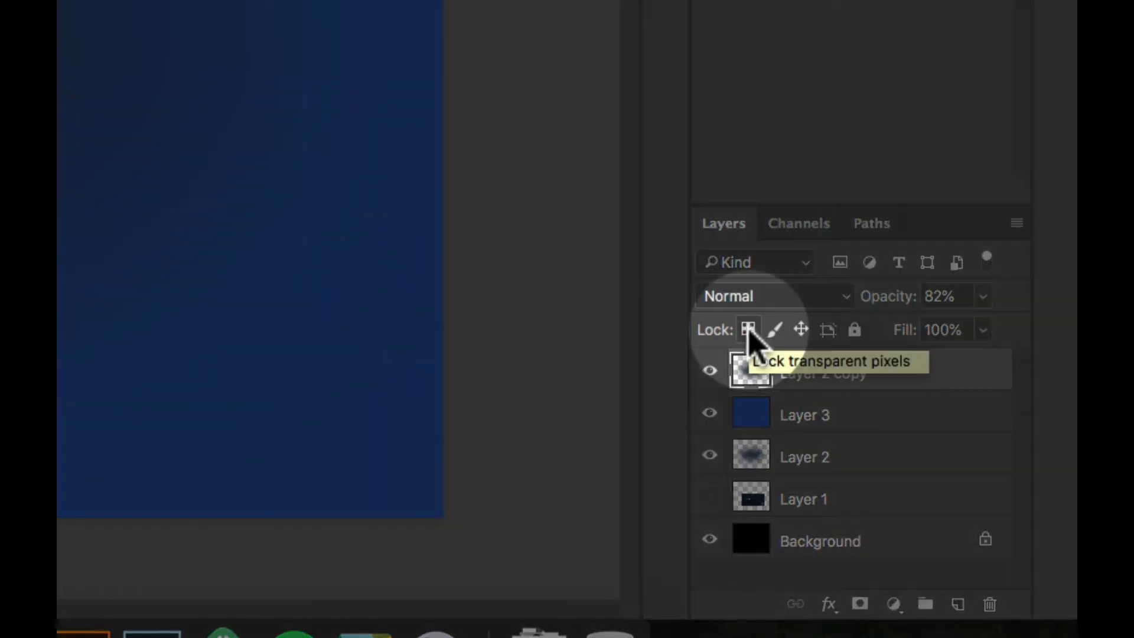
click(748, 330)
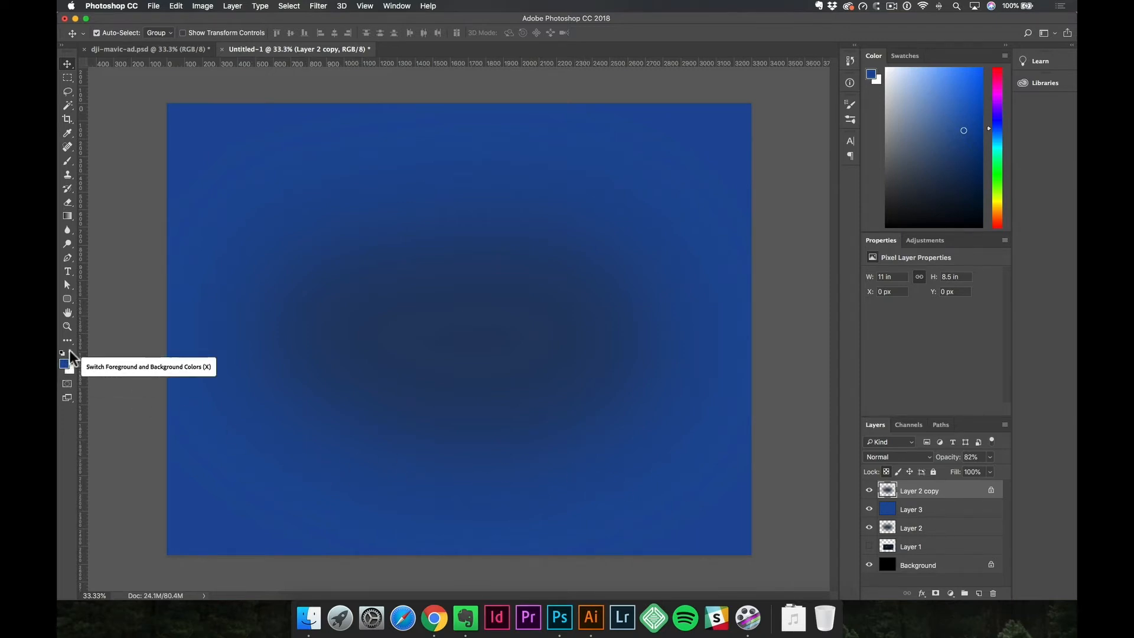
key(x)
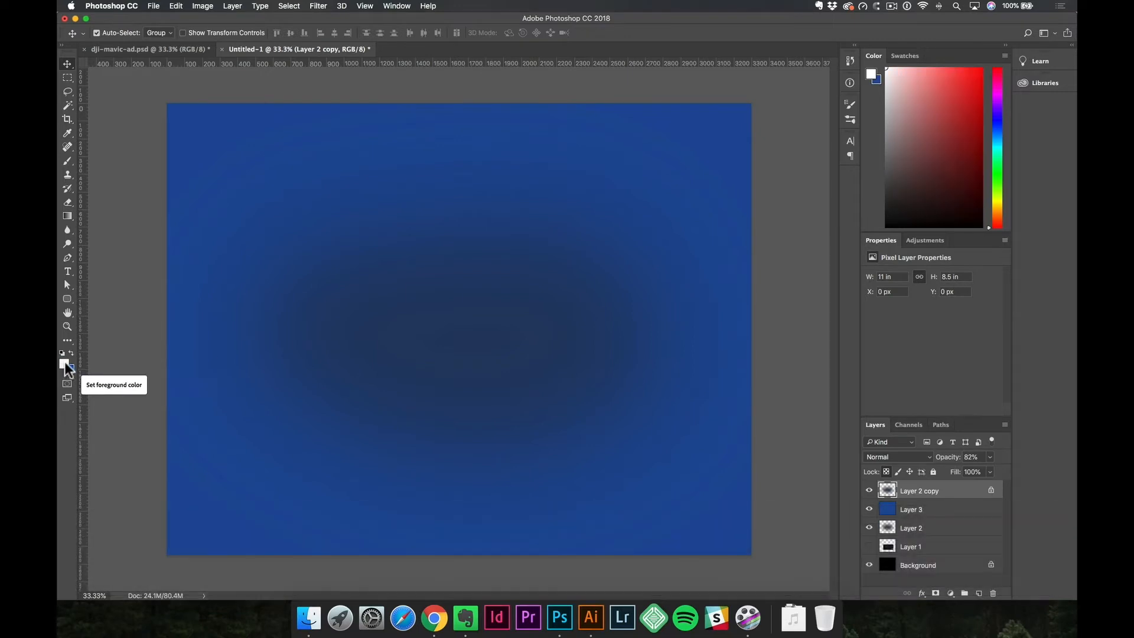
key(alt)
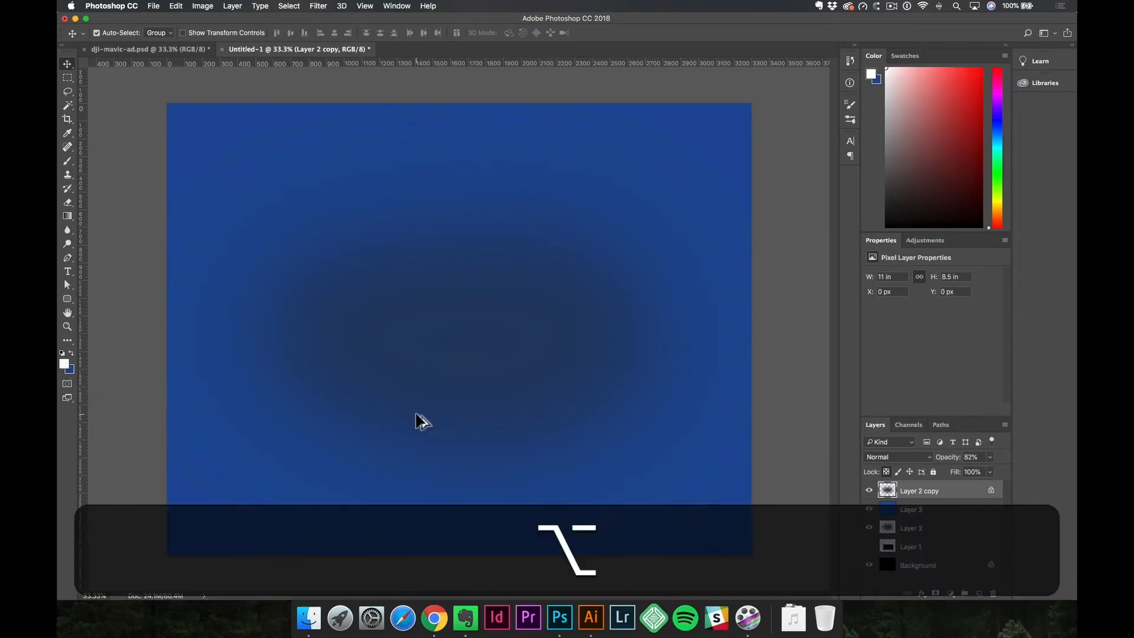
key(alt+BackSpace)
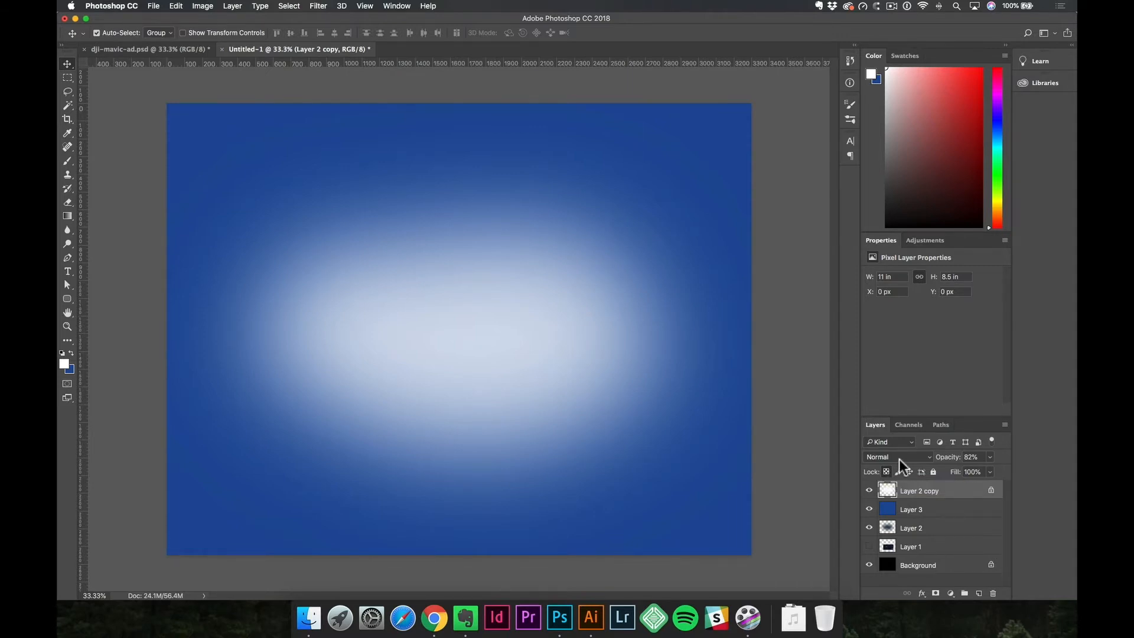
Try the Screen and Overlay blend modes on the white glow copy and settle on Soft Light.
click(902, 458)
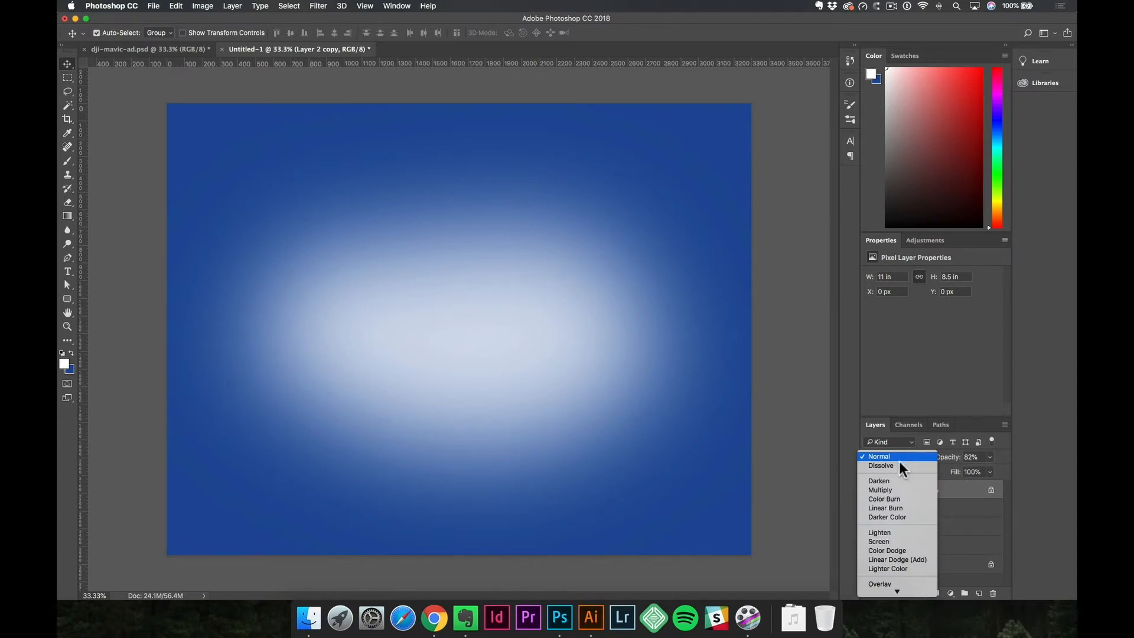
click(896, 541)
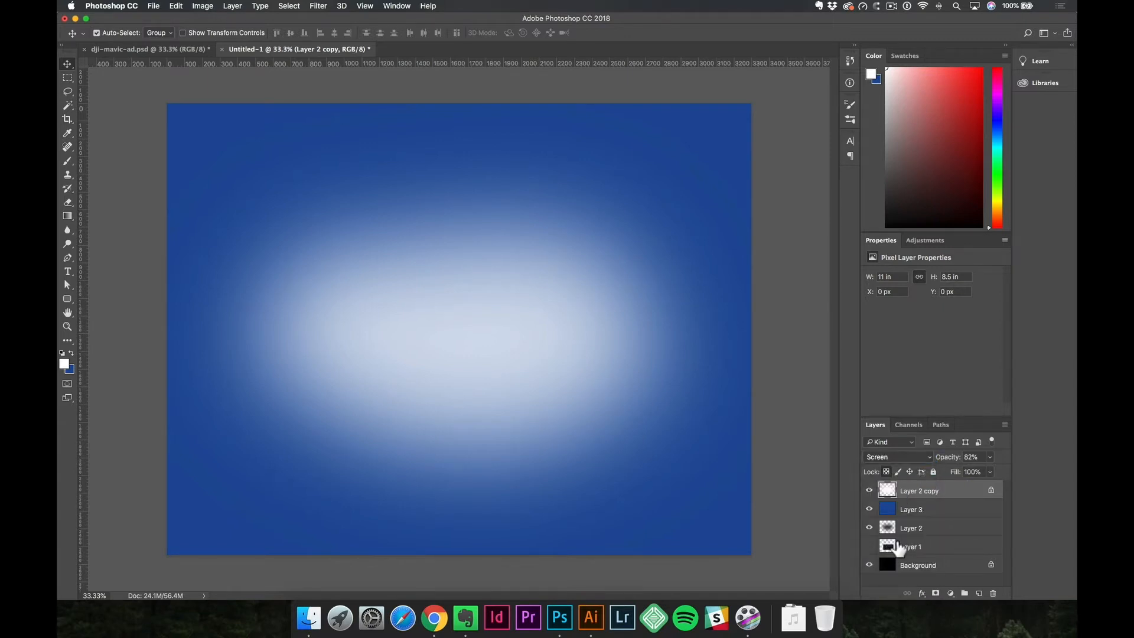
click(906, 456)
click(899, 498)
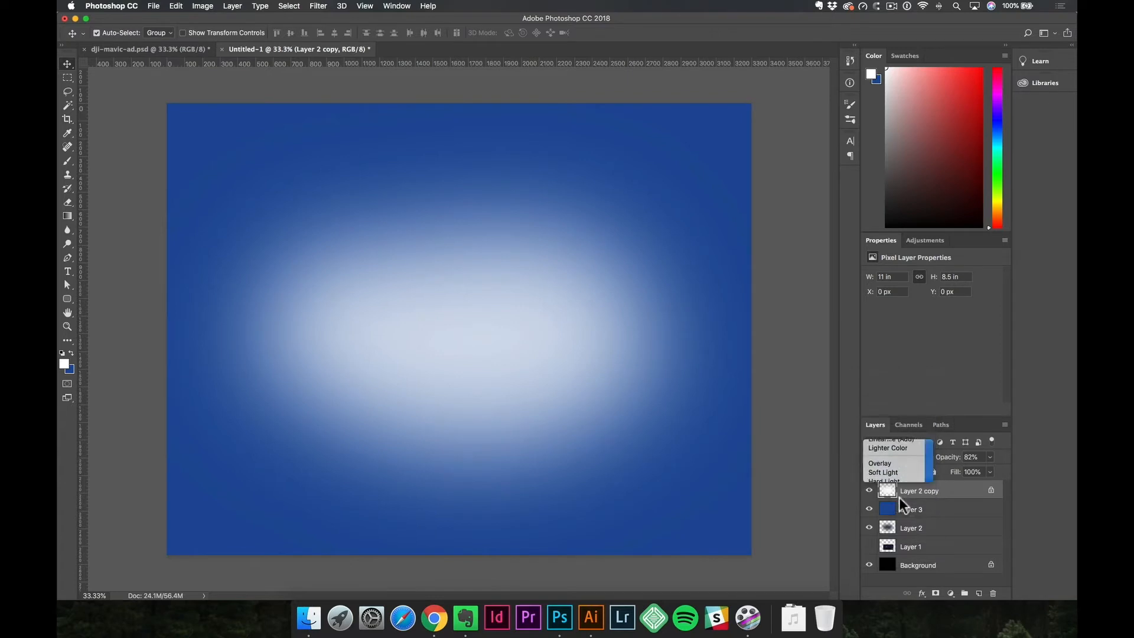
click(912, 459)
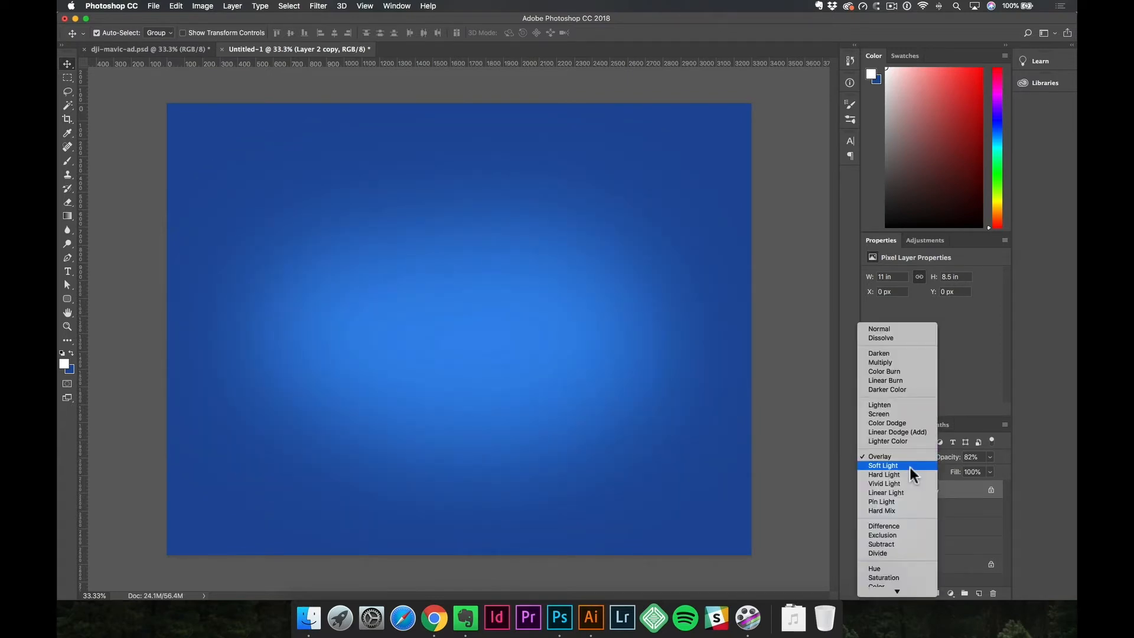
click(910, 467)
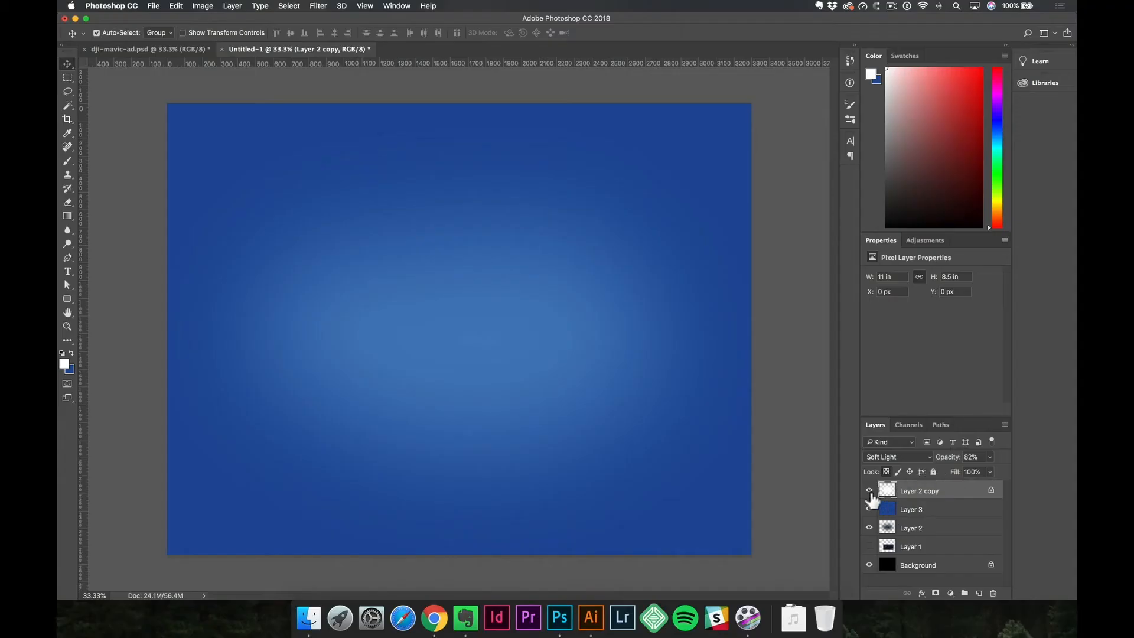
Hide the white glow copy and the bright blue fill layer, and select the dark blue glow layer.
click(870, 492)
click(870, 511)
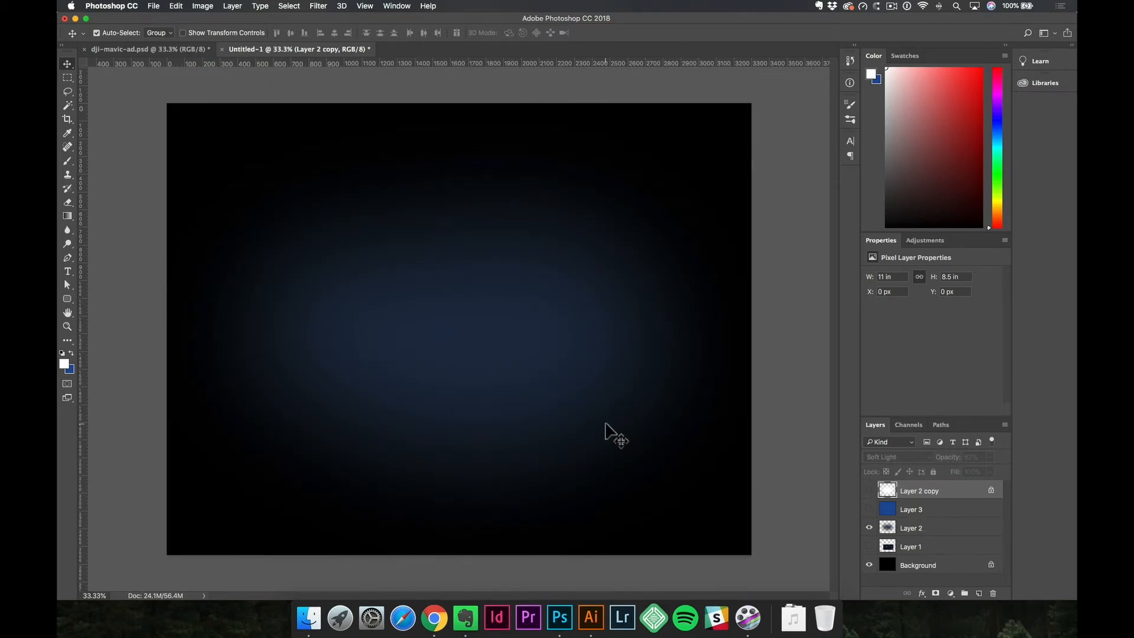
click(887, 530)
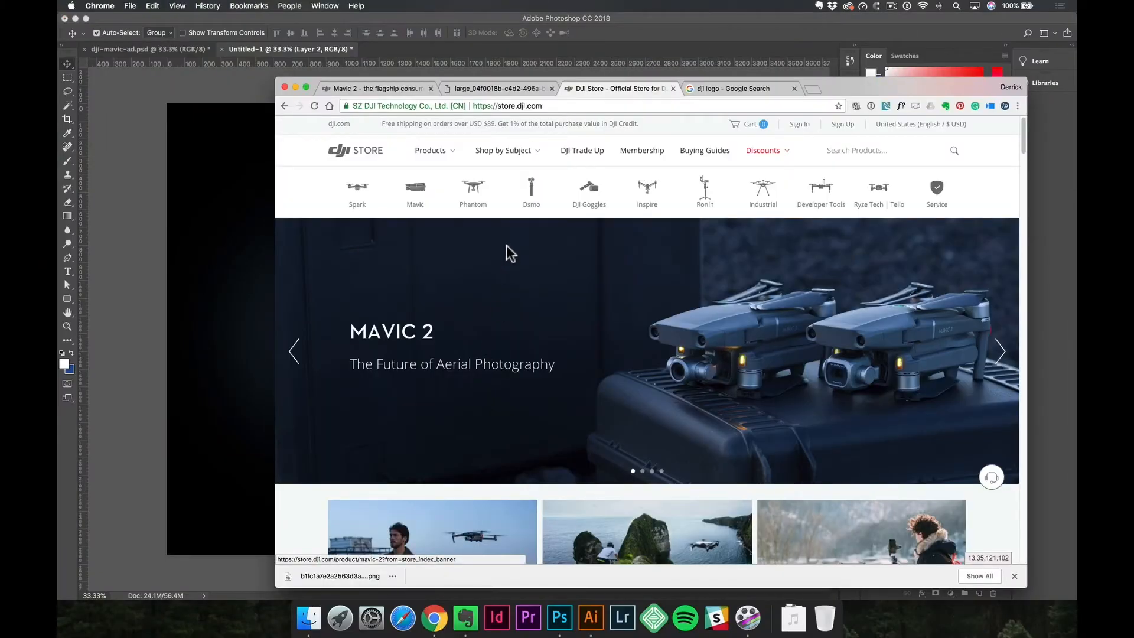
Bring the gray DJI logo from Chrome's image search results into the Photoshop ad and place it near the canvas center.
click(390, 90)
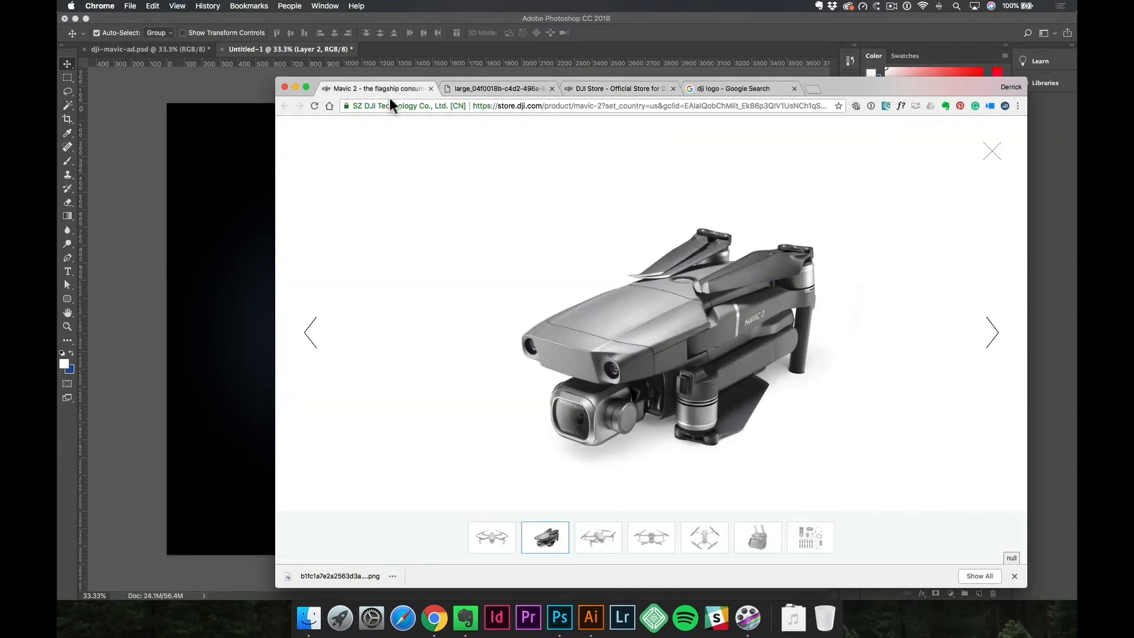
click(503, 89)
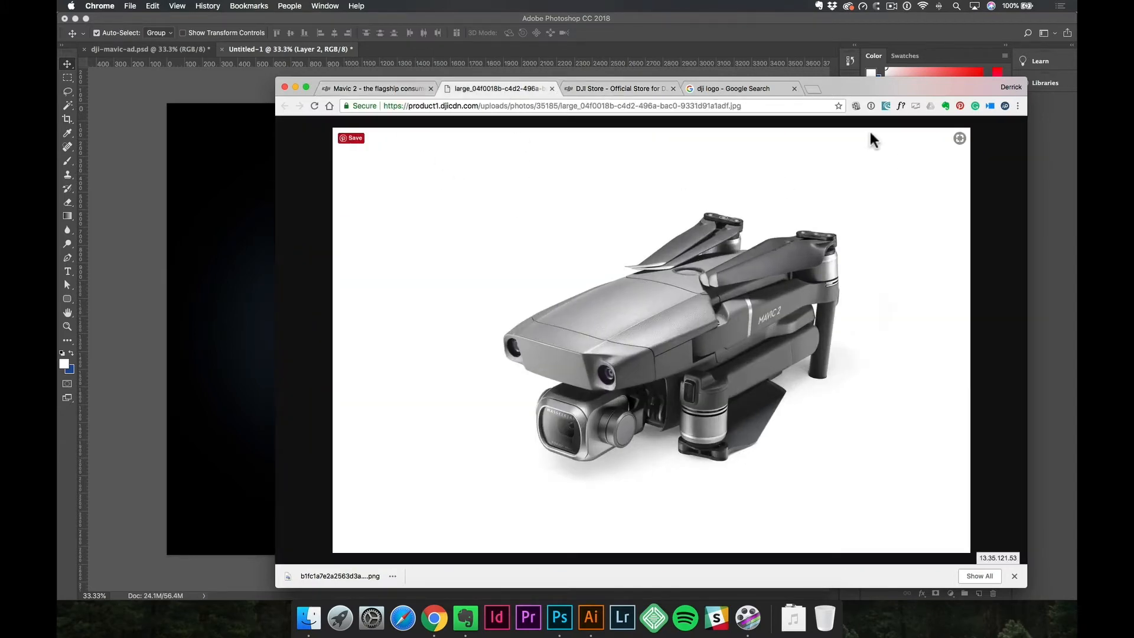
click(754, 84)
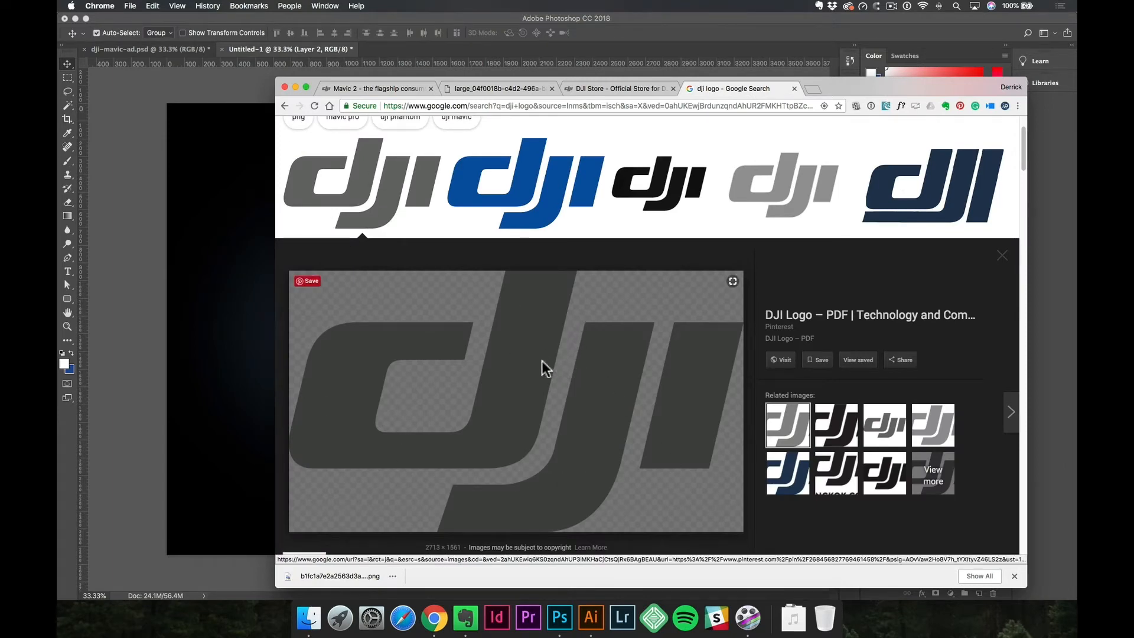
drag(531, 349, 480, 325)
drag(214, 296, 218, 243)
drag(324, 248, 540, 321)
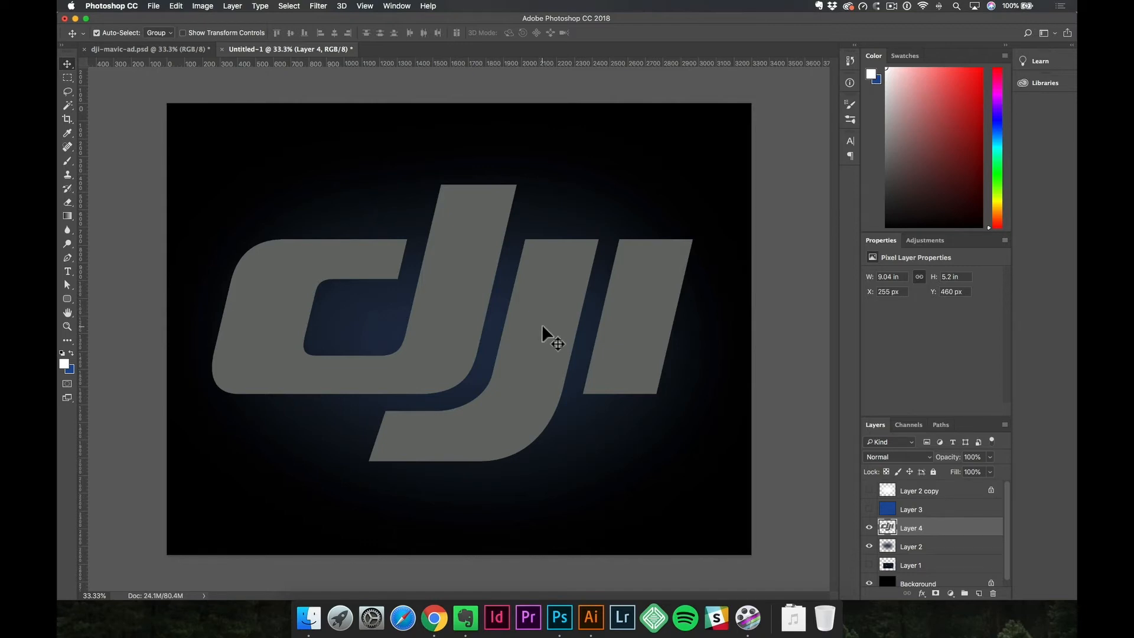
drag(534, 292, 537, 332)
Lock the DJI logo's transparent pixels, fill it with white, and move it slightly down.
click(885, 471)
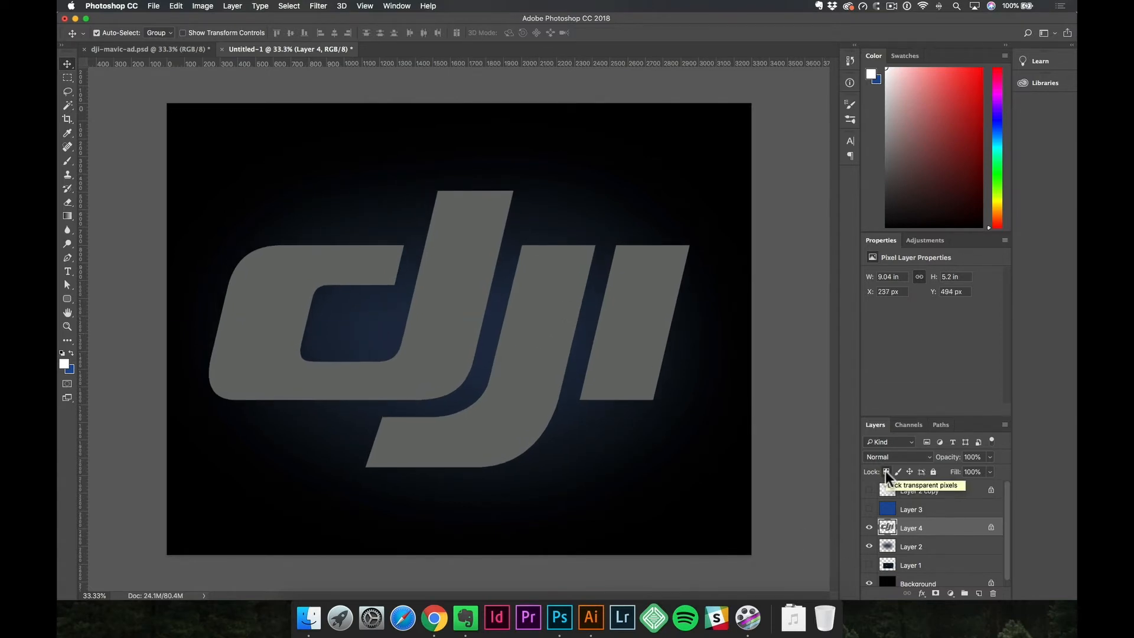
key(alt+BackSpace)
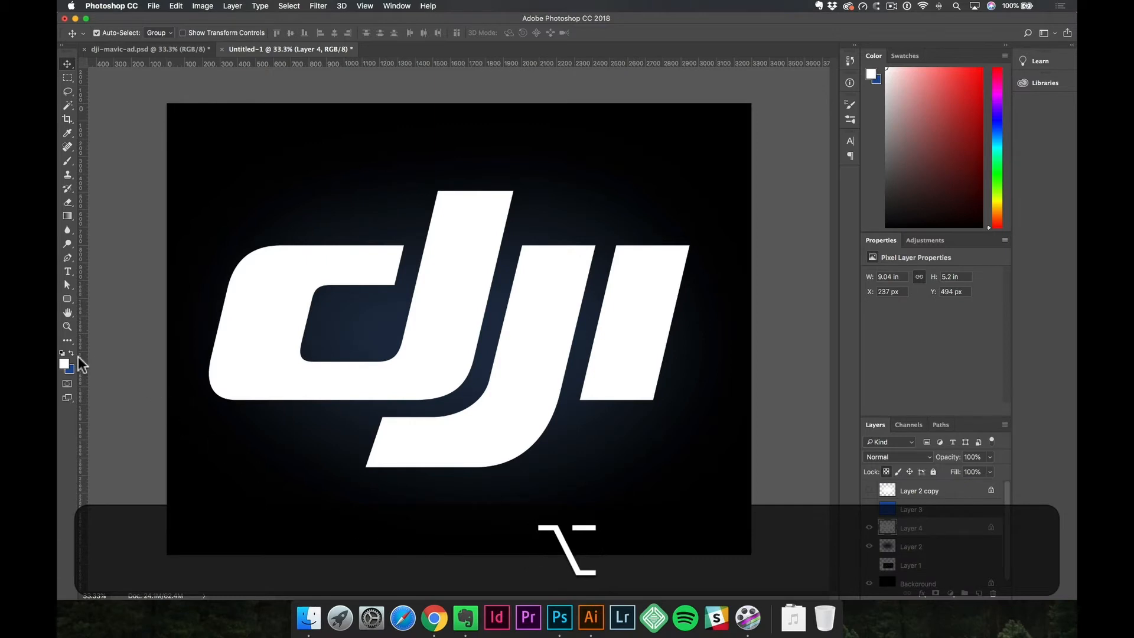
drag(269, 327, 271, 338)
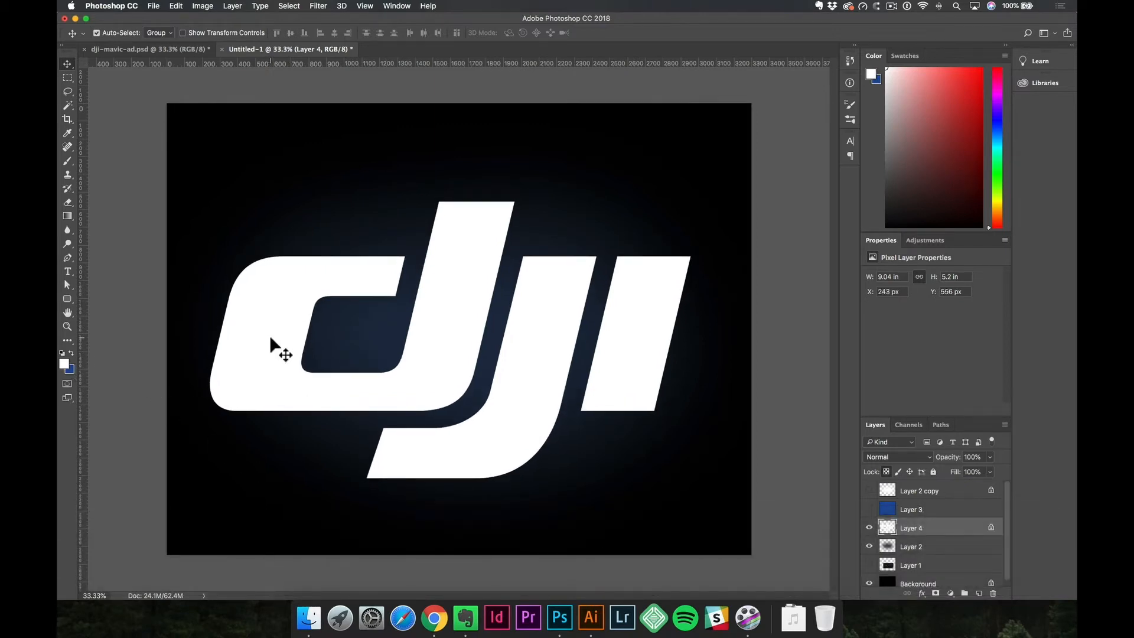
Scale the DJI logo down to about 2.26 × 1.3 in and place it near the canvas's lower-right corner.
key(super+t)
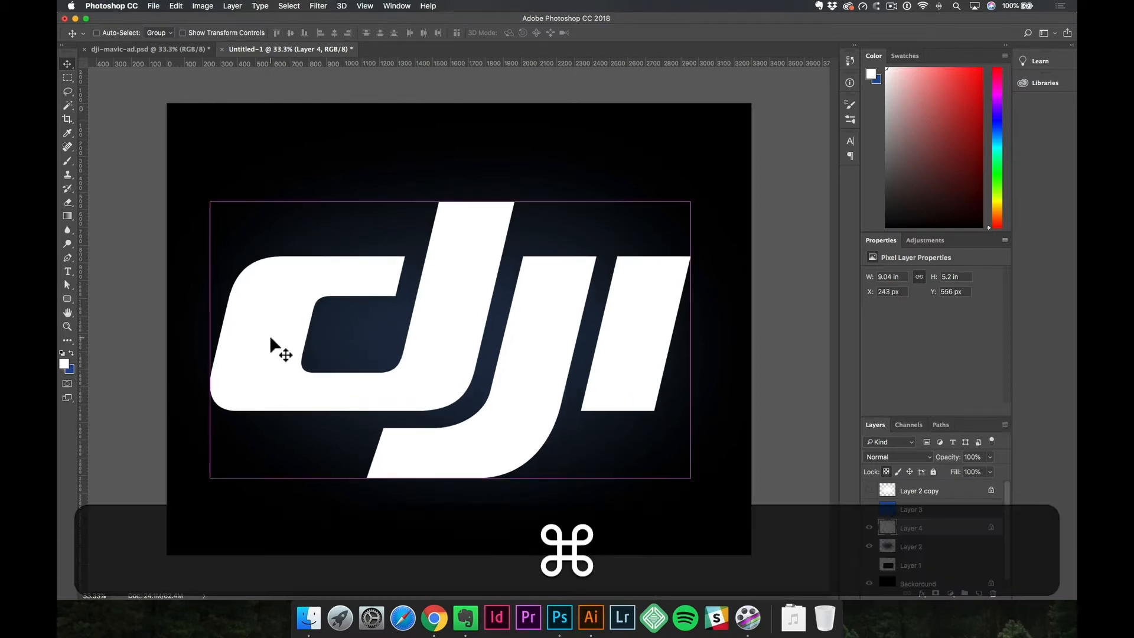
drag(210, 202, 544, 402)
key(Return)
drag(565, 449, 589, 449)
key(shift+super+t)
key(v)
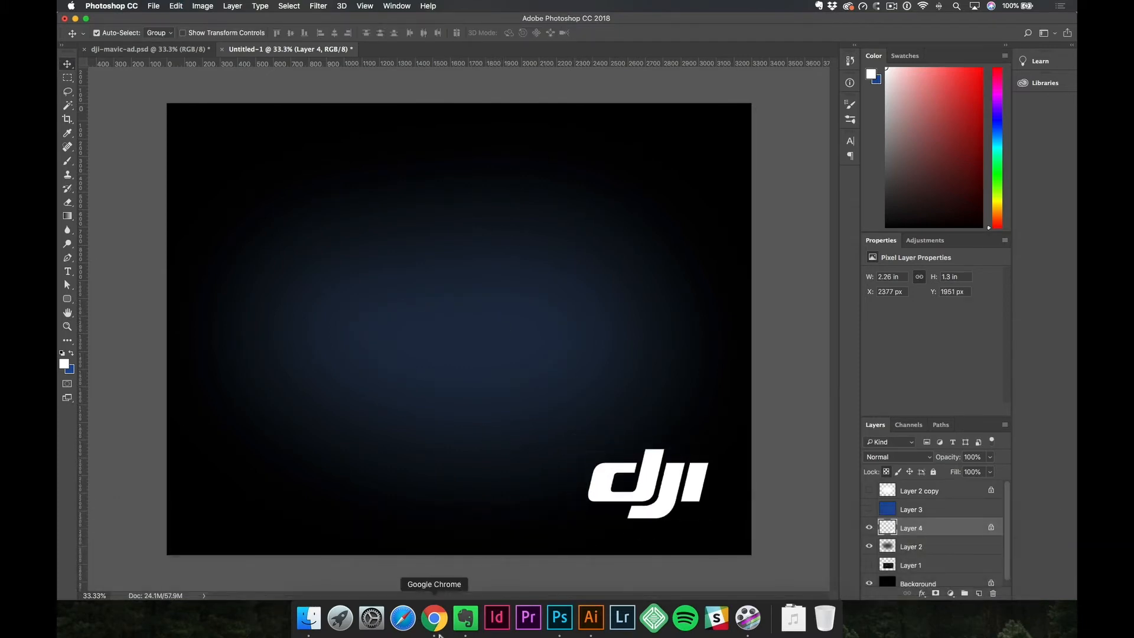
Switch to Chrome and open the enlarged photo gallery from the Mavic 2 product page.
click(434, 617)
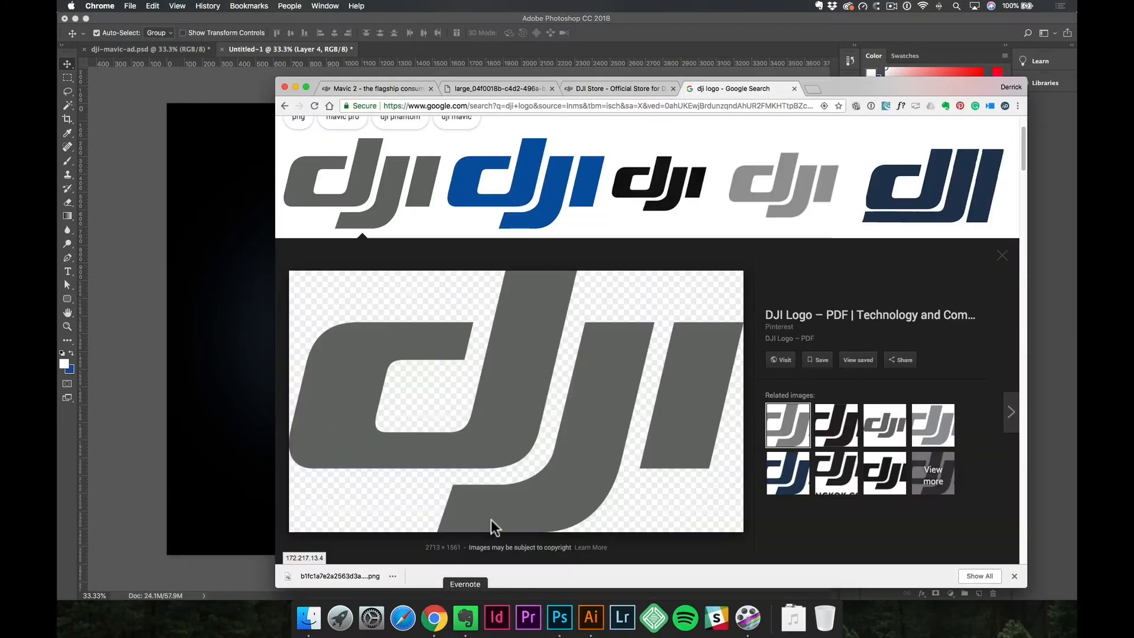
click(404, 88)
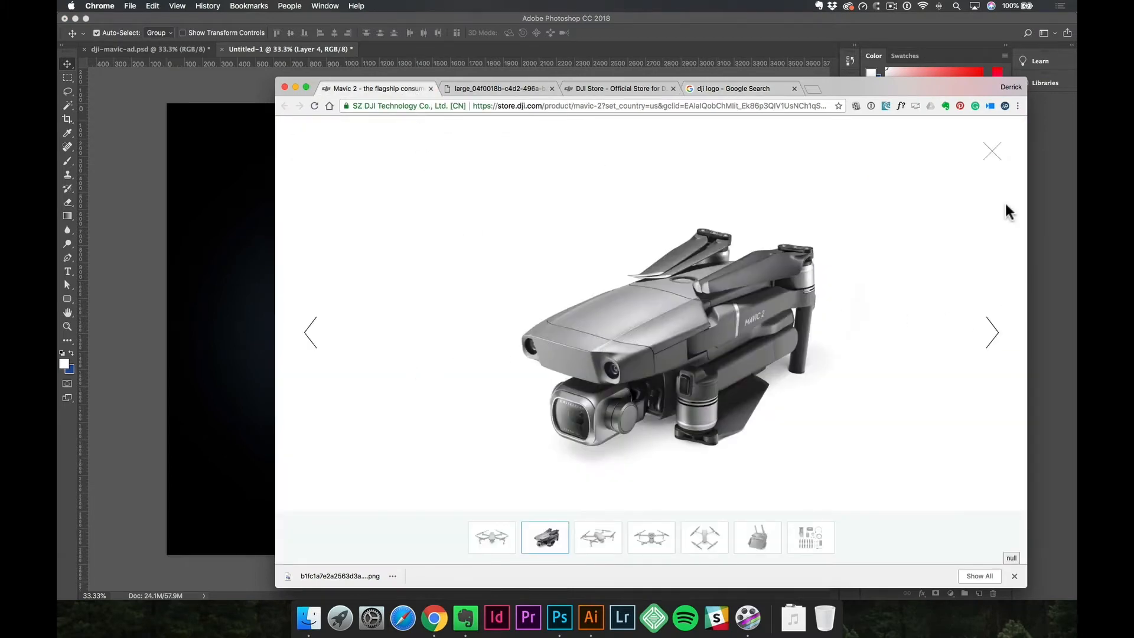
click(993, 155)
scroll(579, 237, up, 1)
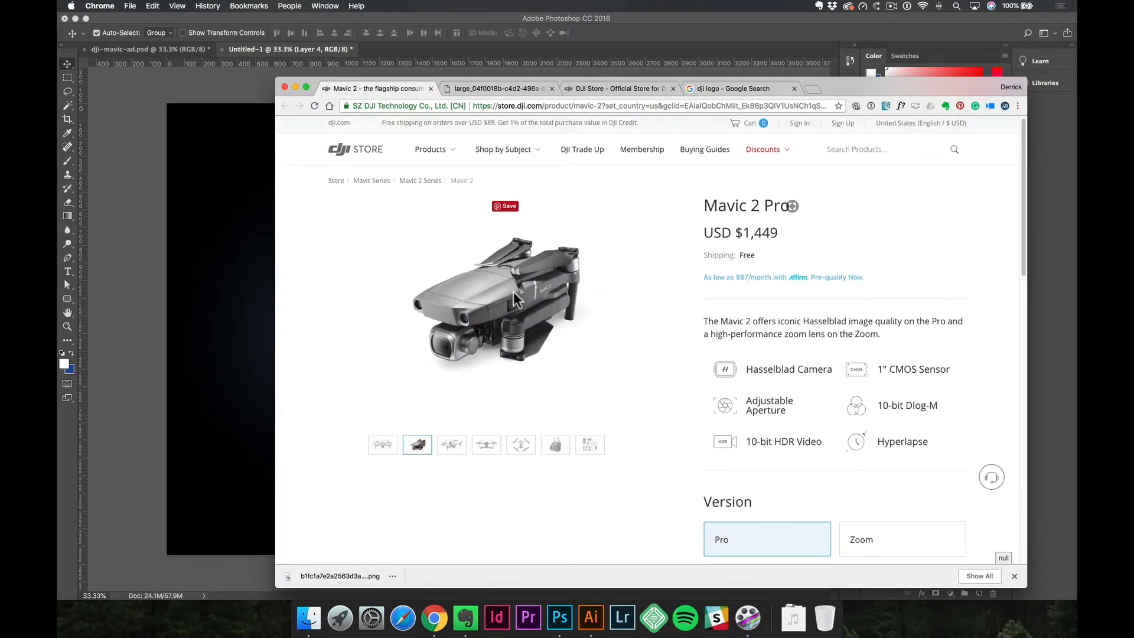
click(514, 299)
Look through the Mavic 2 product photos and return to the angled view of the folded drone.
click(995, 335)
click(995, 334)
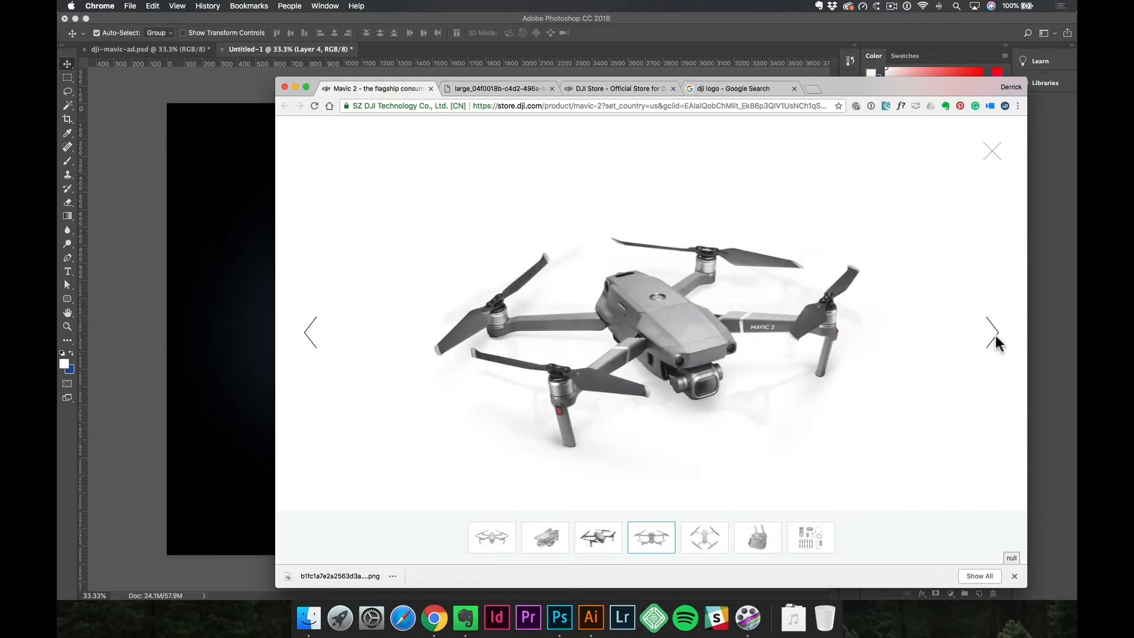
click(995, 332)
click(998, 335)
click(997, 335)
click(998, 335)
click(997, 335)
click(997, 335)
click(311, 354)
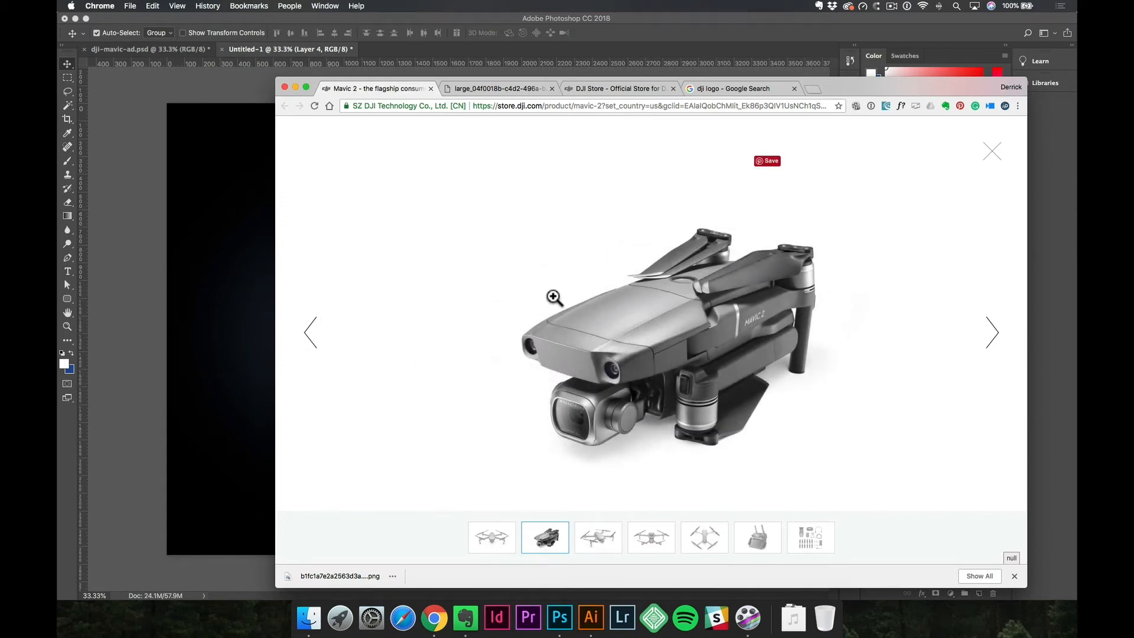
drag(705, 341, 553, 305)
key(shift+super+4)
mouse_move(462, 199)
mouse_down()
mouse_move(747, 408)
mouse_move(763, 459)
mouse_move(805, 448)
mouse_move(875, 498)
mouse_up()
Open the folded drone photo in its own tab, copy the image, and place it in the Untitled-1 Photoshop document.
right_click(643, 310)
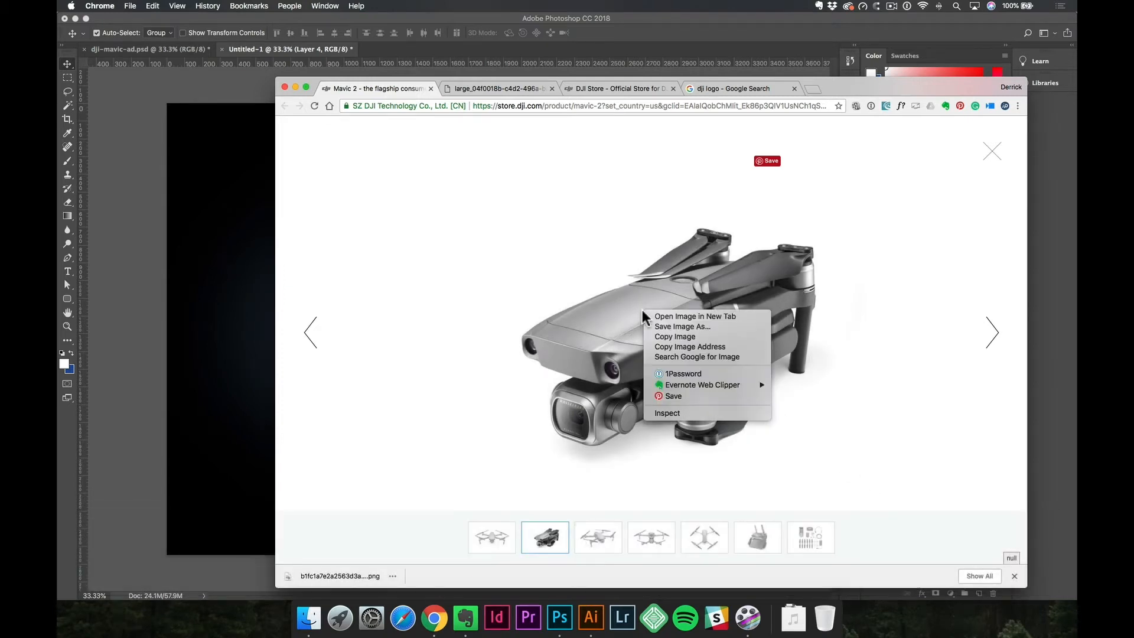
click(704, 318)
click(490, 89)
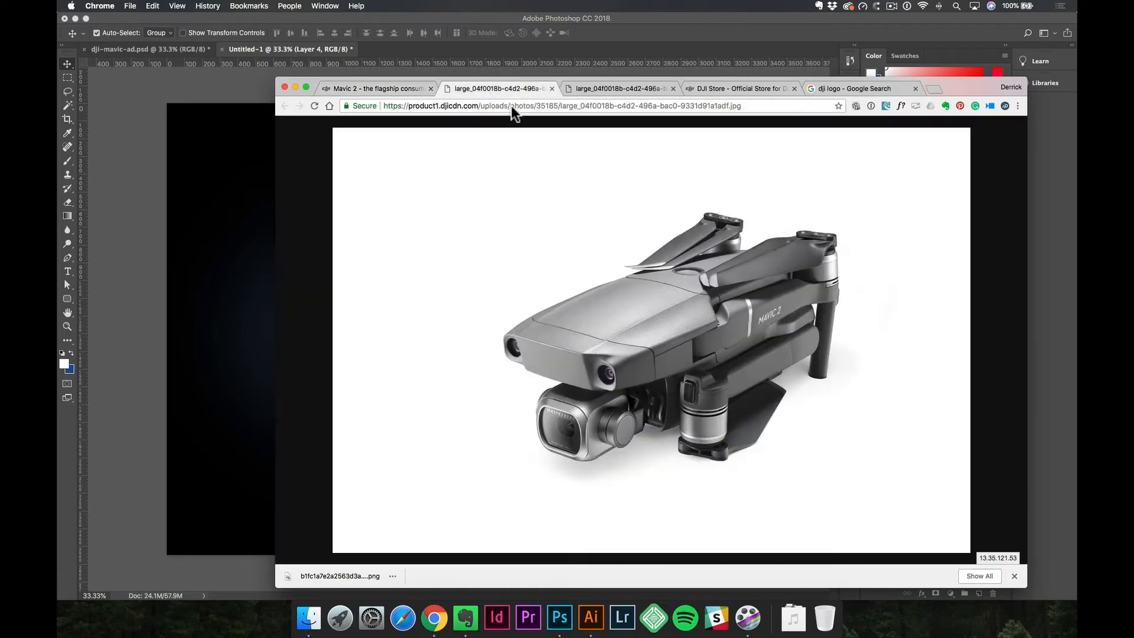
right_click(718, 298)
click(708, 294)
drag(708, 293, 473, 258)
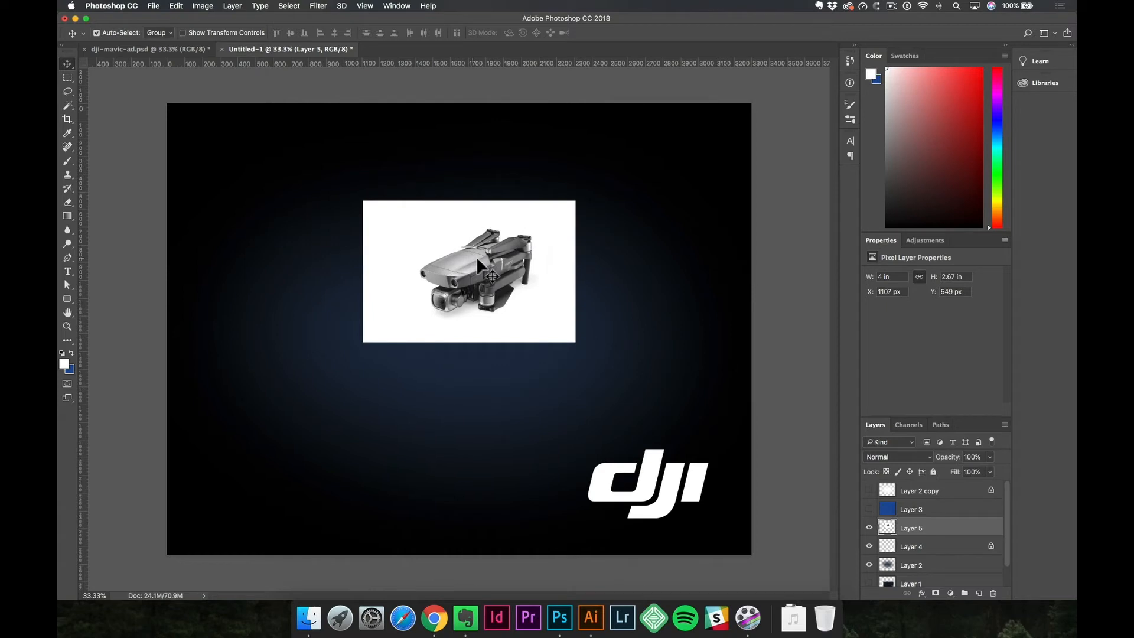
Scale the drone photo up to about 8.75 × 5.83 in and place it at about X 406 px, Y 175 px.
key(super+t)
drag(577, 342, 699, 436)
key(Return)
drag(609, 382, 611, 400)
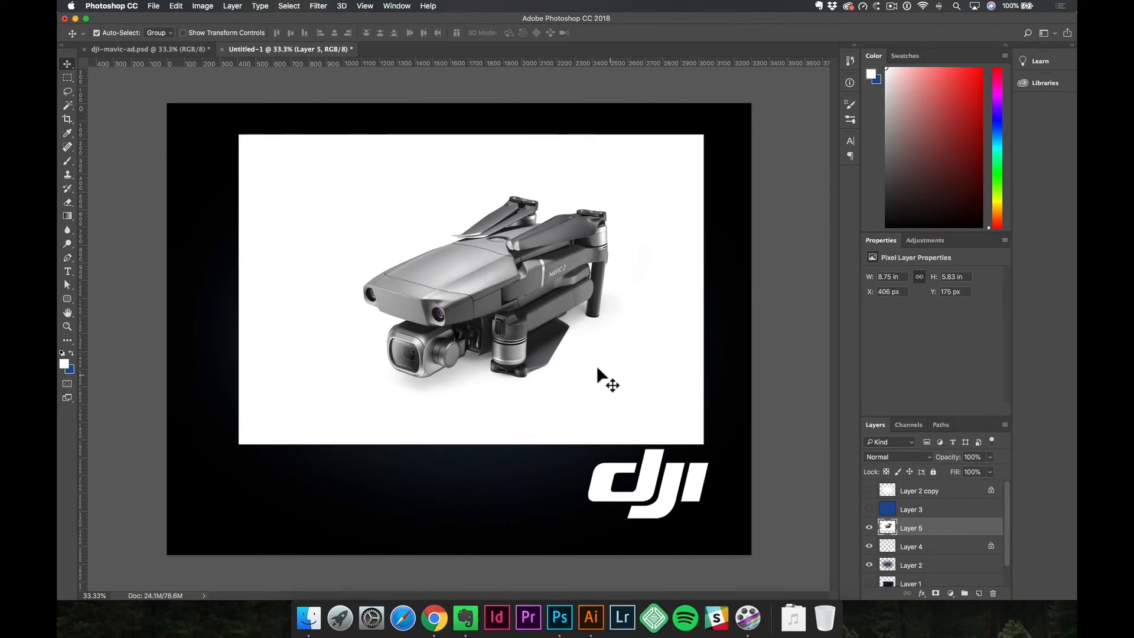
Select the white background around the drone using the Quick Selection tool with a 175 px brush.
key(w)
click(68, 106)
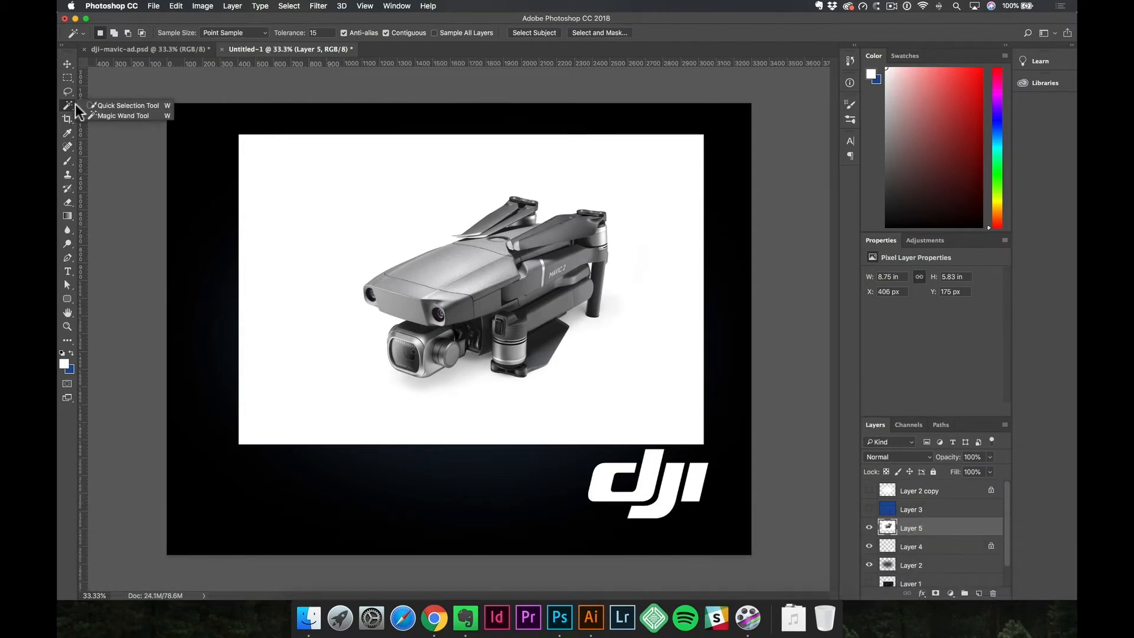
click(133, 106)
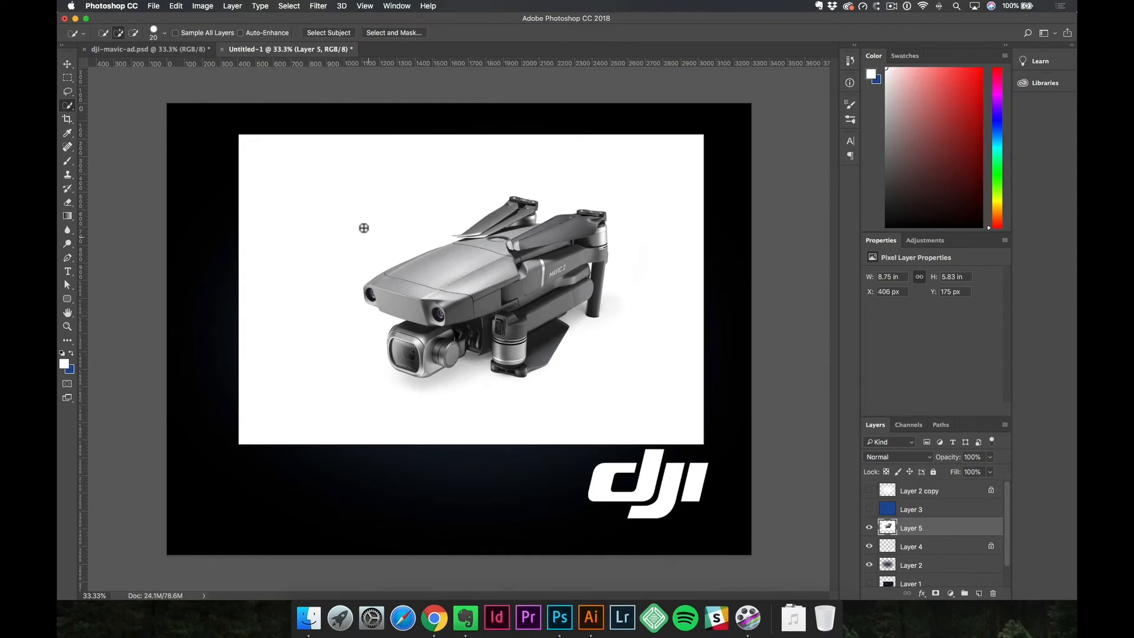
key(bracketright)
key(bracketright)
key(bracketright)
key(bracketright)
key(bracketright)
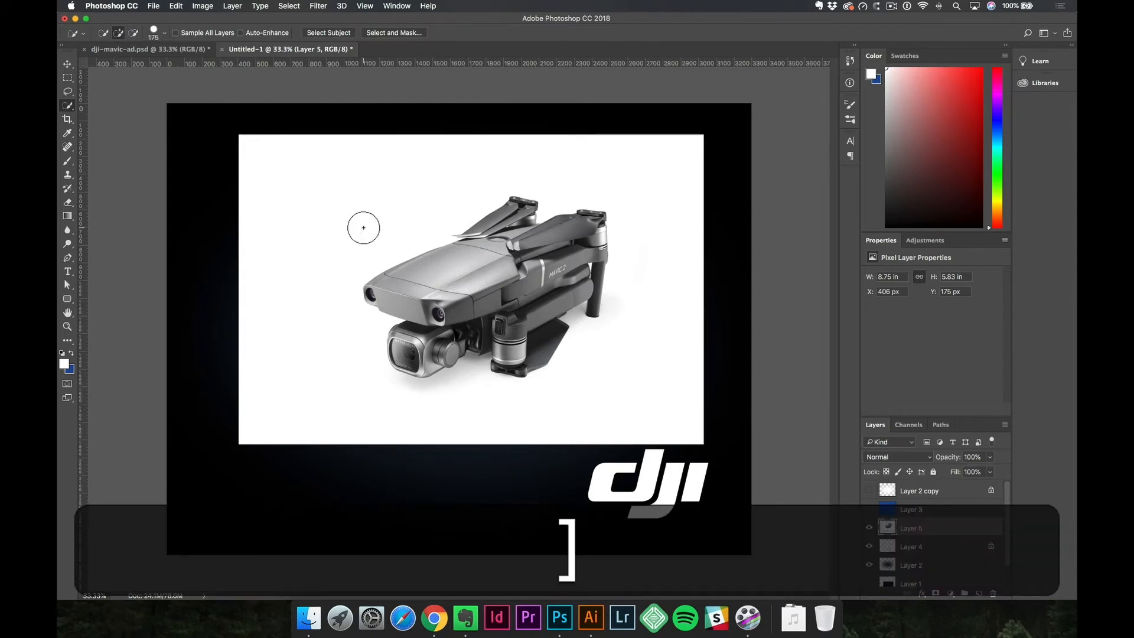
mouse_move(363, 227)
mouse_down()
mouse_move(343, 228)
mouse_move(296, 331)
mouse_move(390, 418)
mouse_move(518, 422)
mouse_up()
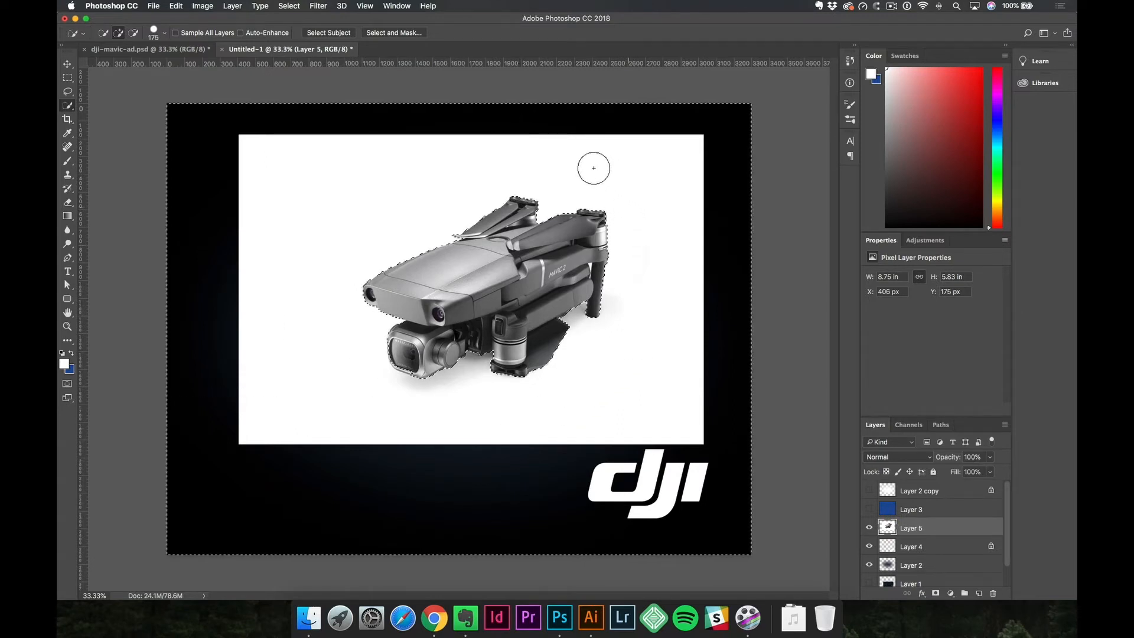
click(540, 158)
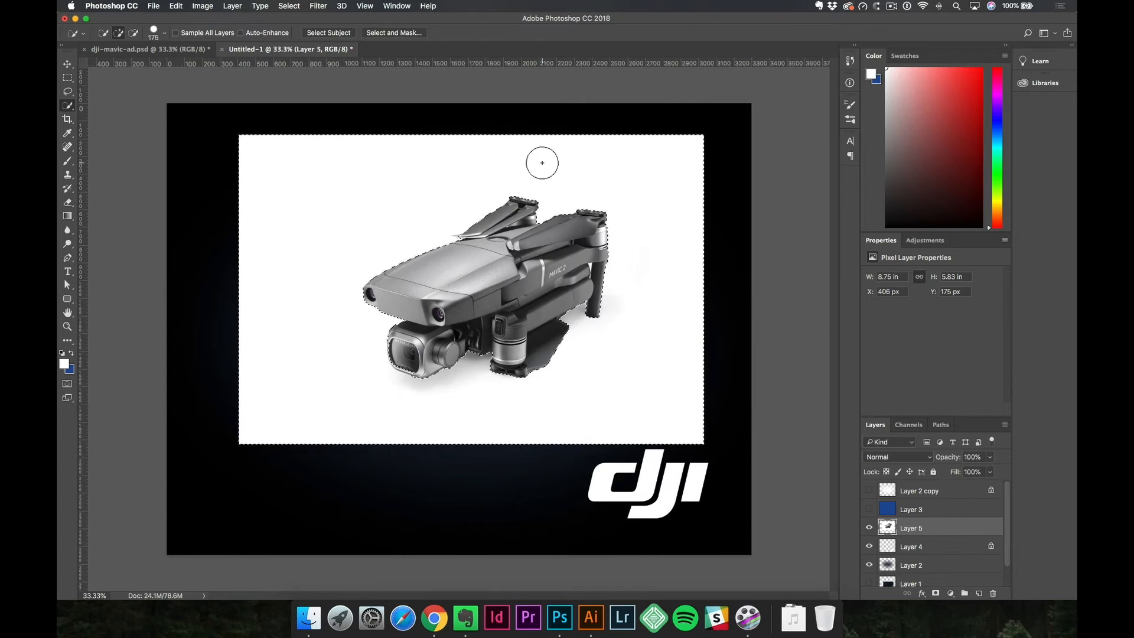
Subtract the drone camera's outer frame from the background selection using a 15 px Quick Selection brush.
key(space)
super+click(390, 358)
super+click(393, 361)
super+click(395, 361)
super+click(394, 361)
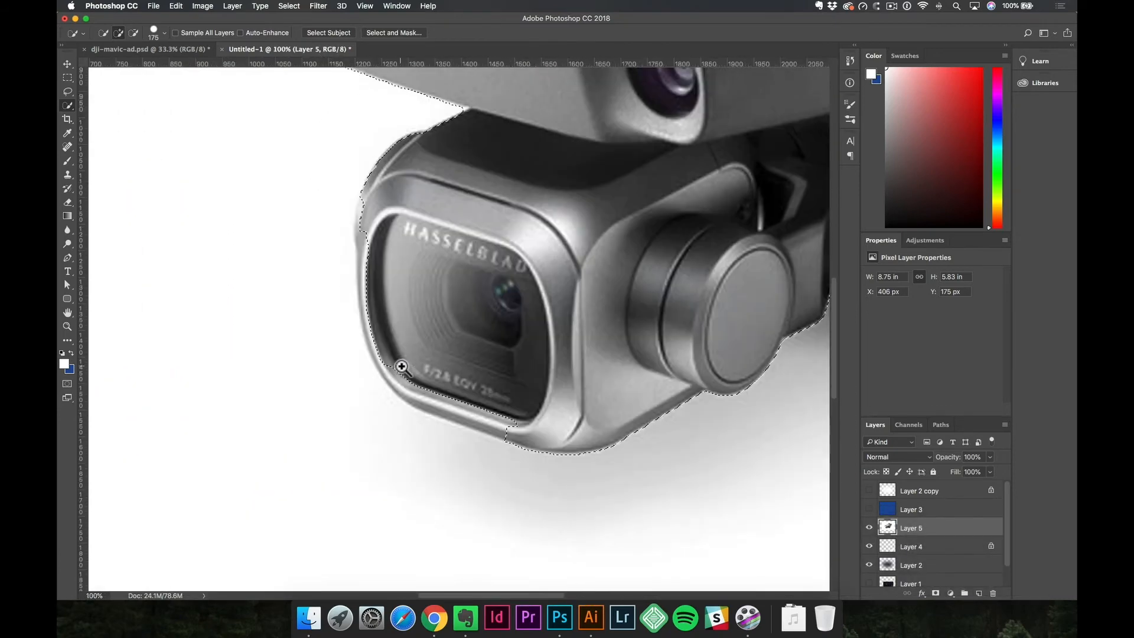
key(bracketleft)
key(bracketleft)
key(bracketleft)
key(bracketleft)
key(bracketleft)
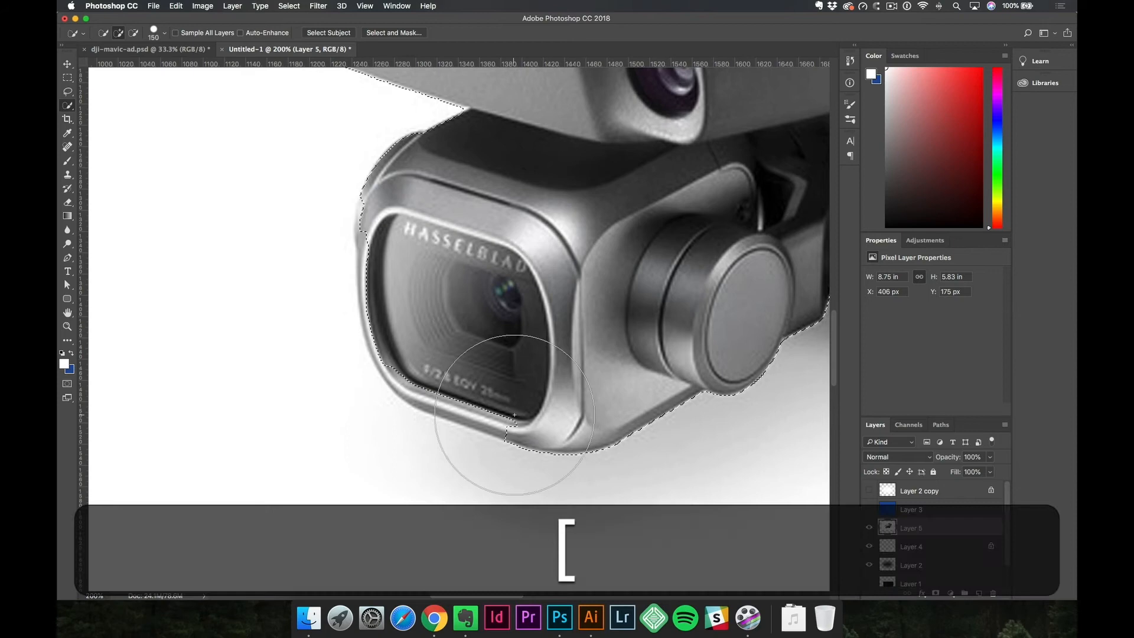
key(bracketleft)
key(bracketleft)
key(bracketleft)
key(bracketleft)
key(bracketleft)
key(bracketleft)
key(bracketleft)
key(bracketleft)
key(bracketleft)
key(bracketleft)
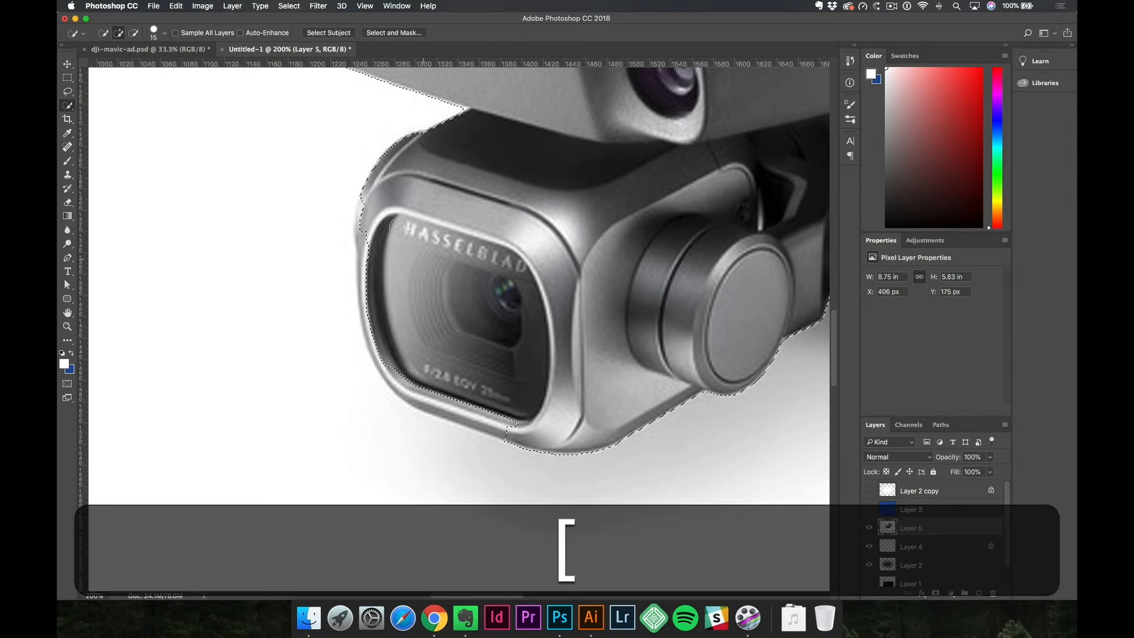
key(alt)
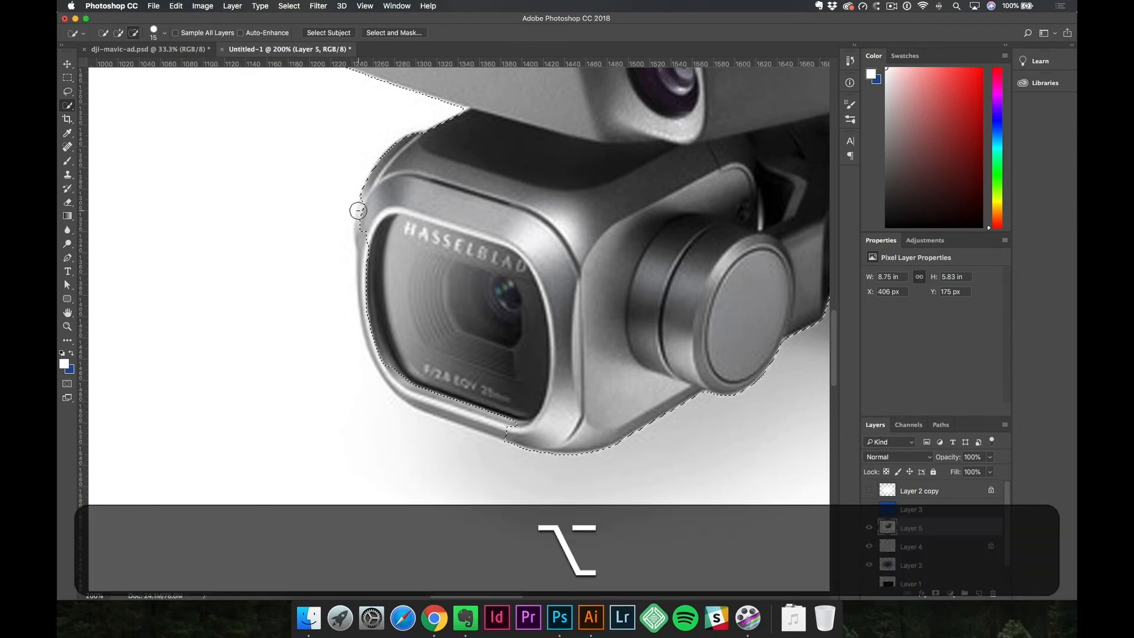
drag(371, 288, 375, 344)
drag(439, 392, 448, 399)
drag(515, 419, 507, 423)
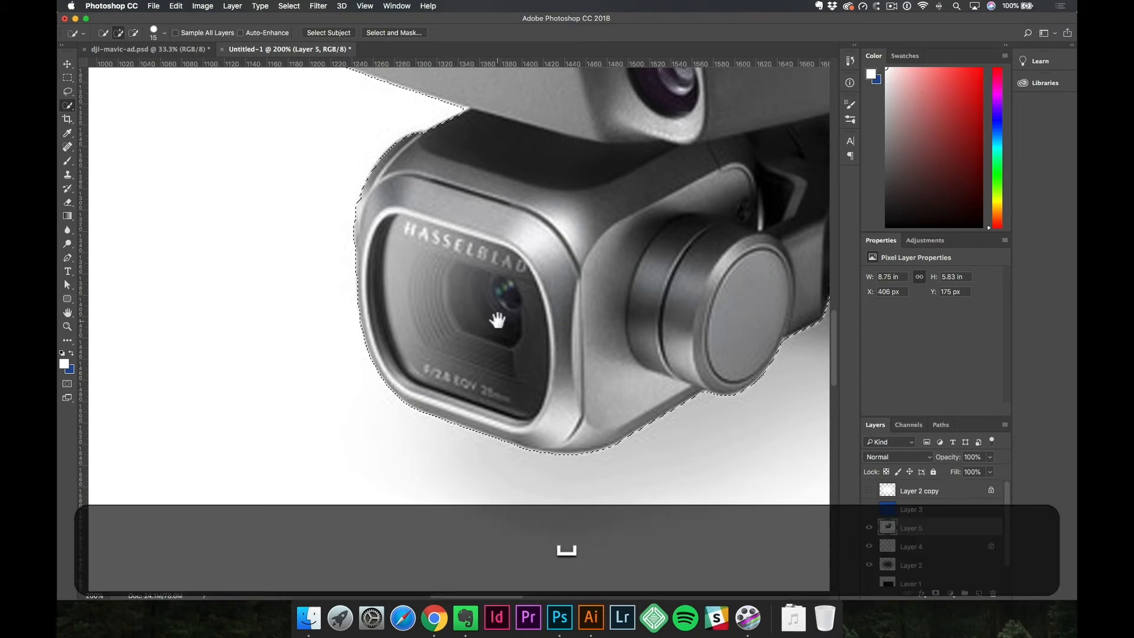
Invert the background selection to select the drone itself.
alt+click(531, 294)
alt+click(531, 293)
alt+click(531, 293)
alt+click(531, 293)
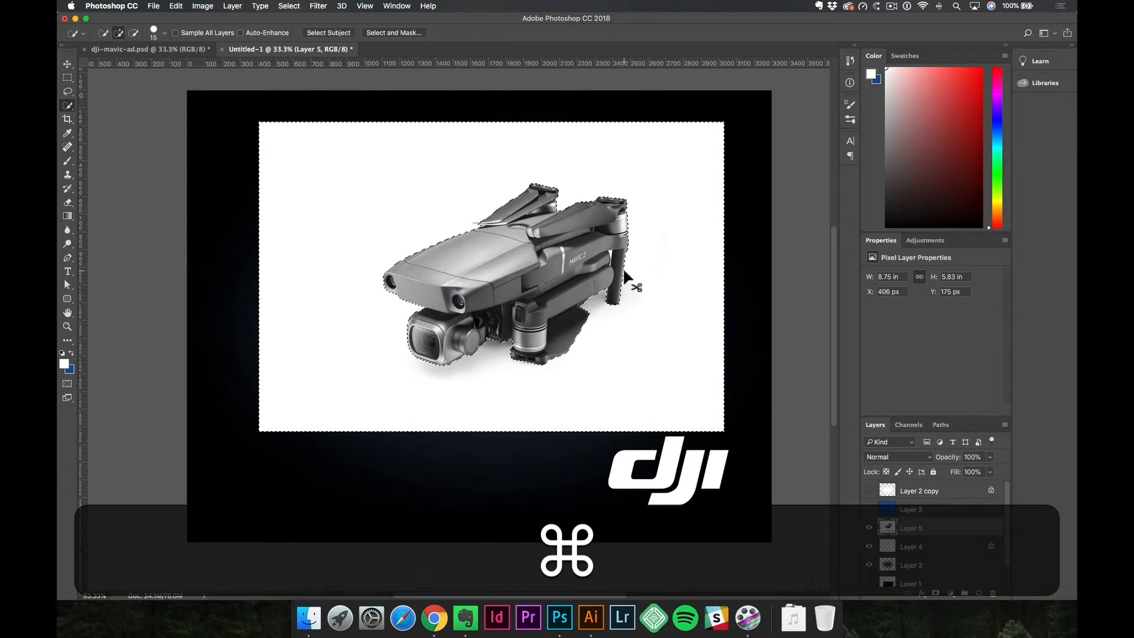
key(super+shift+i)
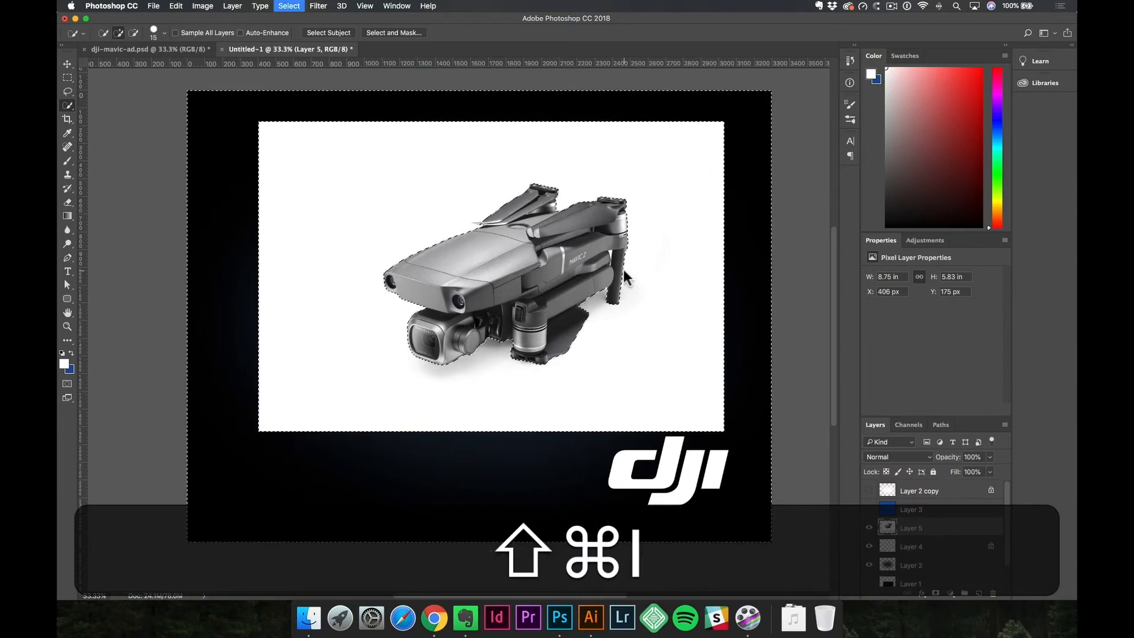
click(290, 6)
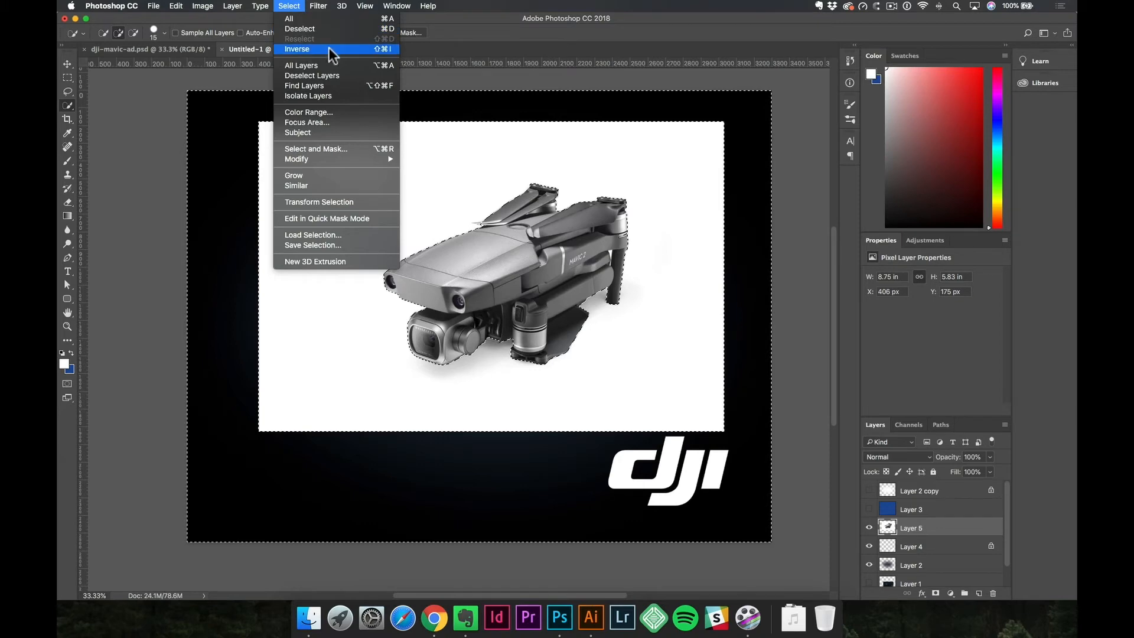
click(561, 284)
Copy the selected drone from Layer 5 onto a new layer and hide Layer 5.
key(space)
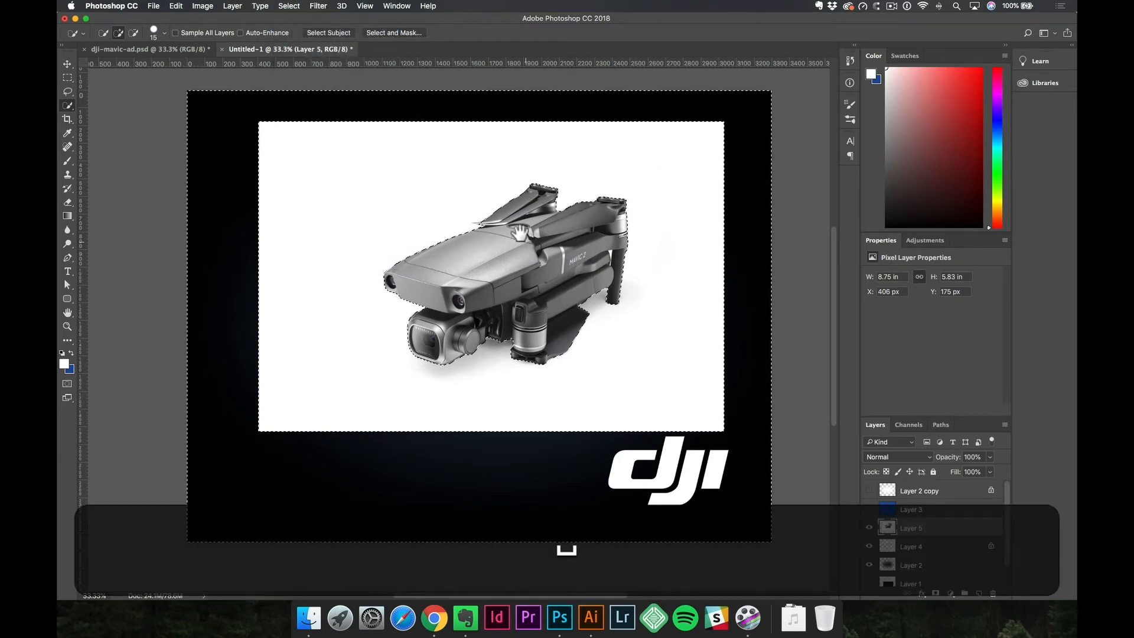
super+click(521, 236)
super+click(521, 236)
super+click(520, 236)
key(space)
drag(703, 281, 559, 260)
alt+click(559, 261)
alt+click(558, 261)
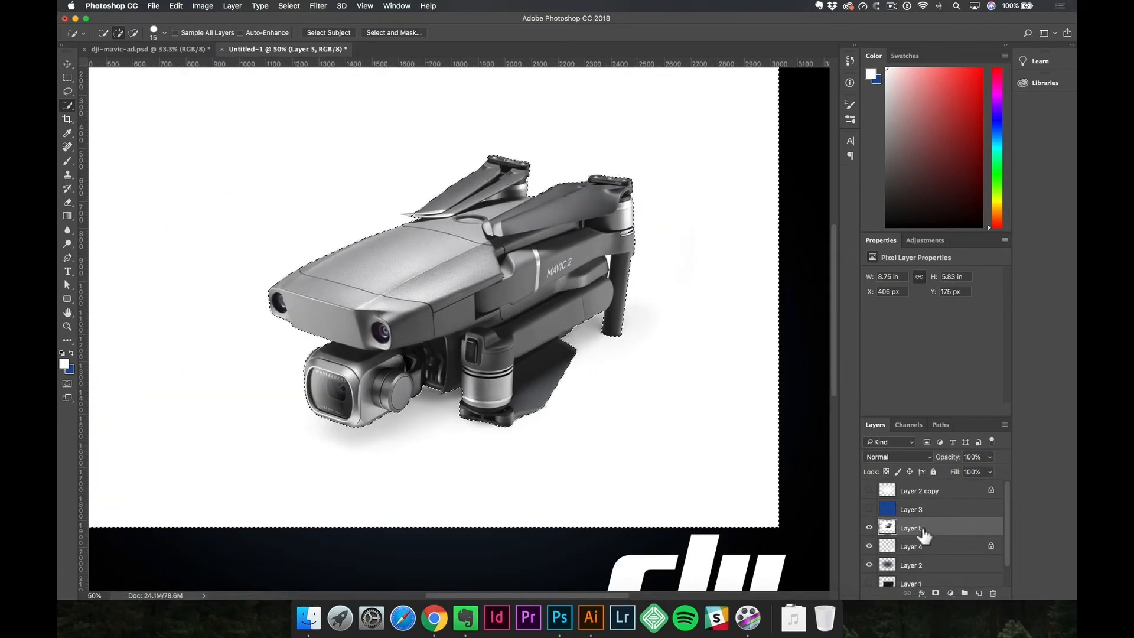
key(super+j)
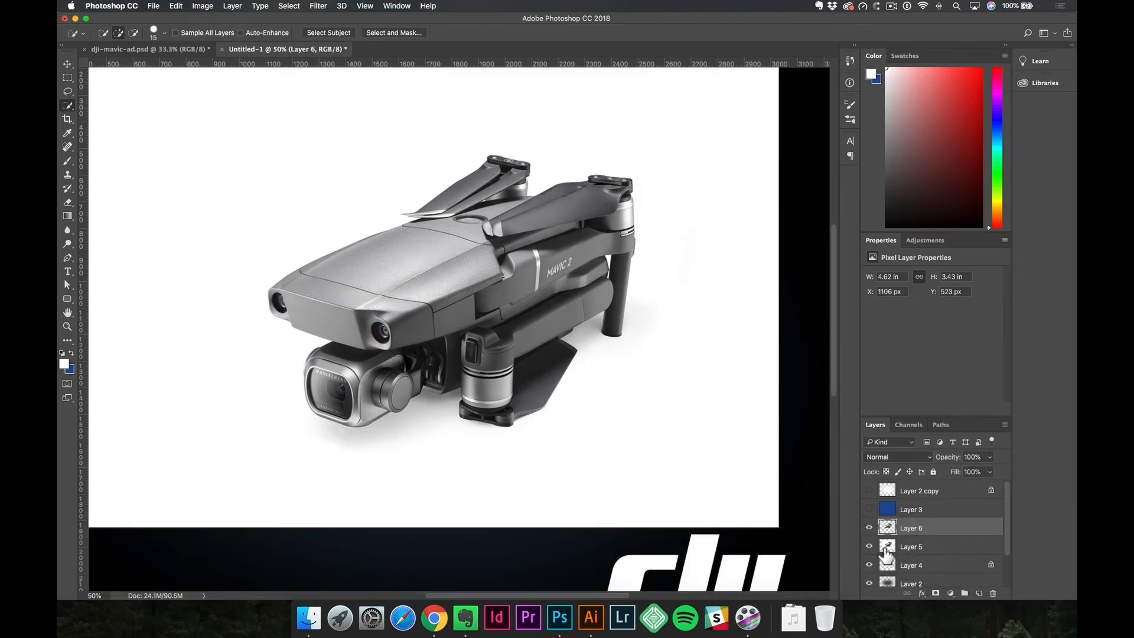
click(869, 546)
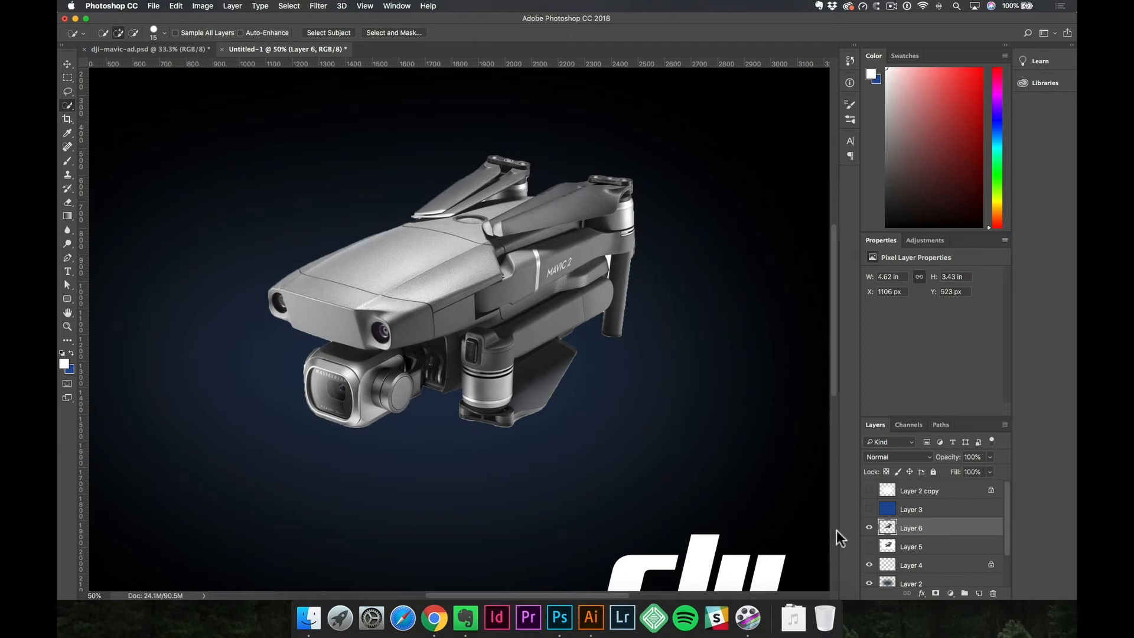
key(v)
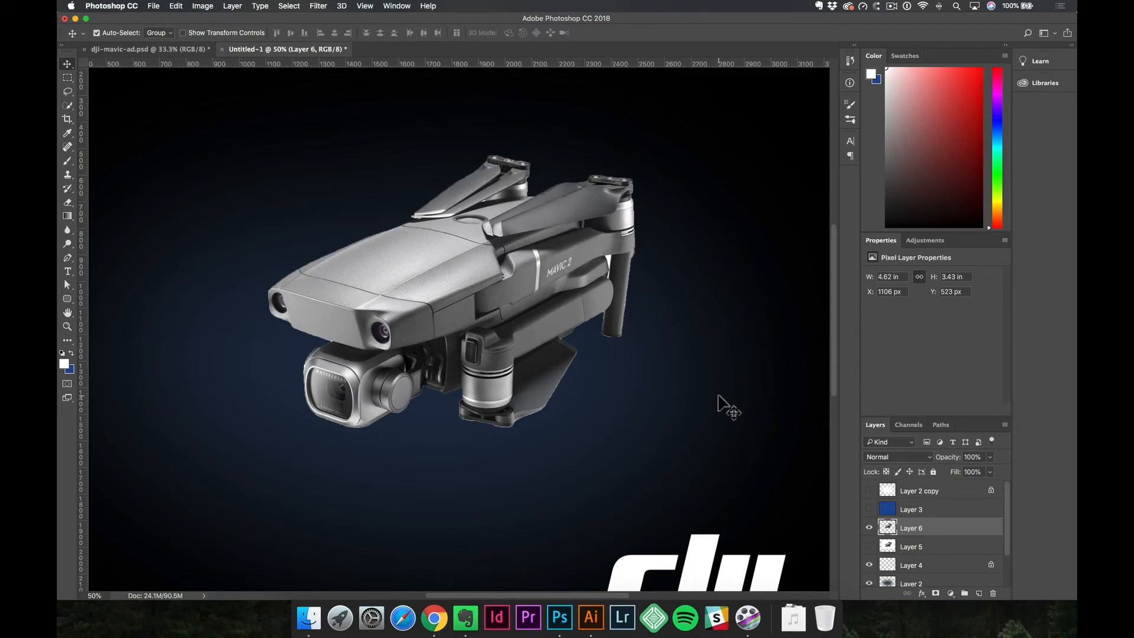
Undo the drone layer copy and the earlier selection and placement edits, and restore the separate cutout layer.
key(alt+super+z)
key(alt+super+z)
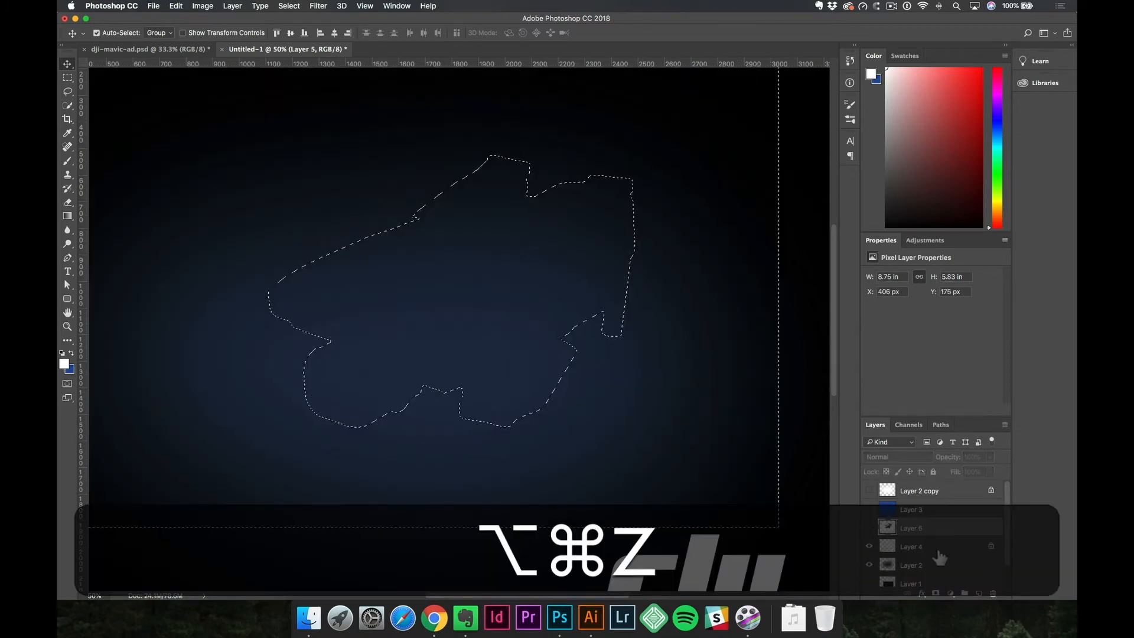
click(869, 529)
key(alt+super+z)
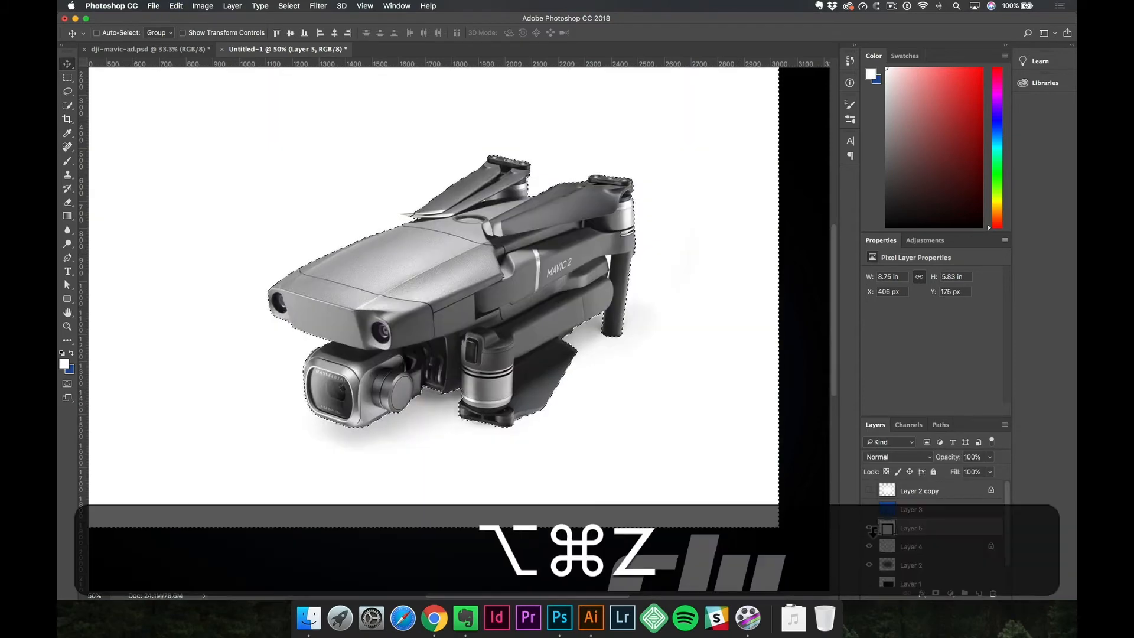
key(alt+super+z)
key(alt+super+z)
key(alt+super+z)
key(alt+super+z)
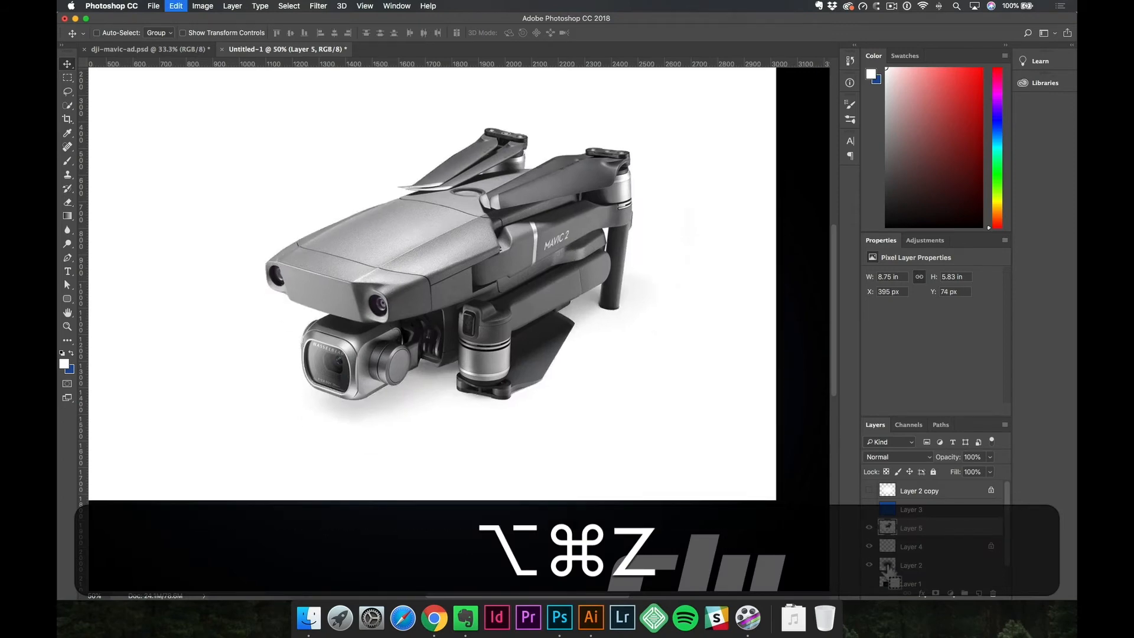
key(alt+super+z)
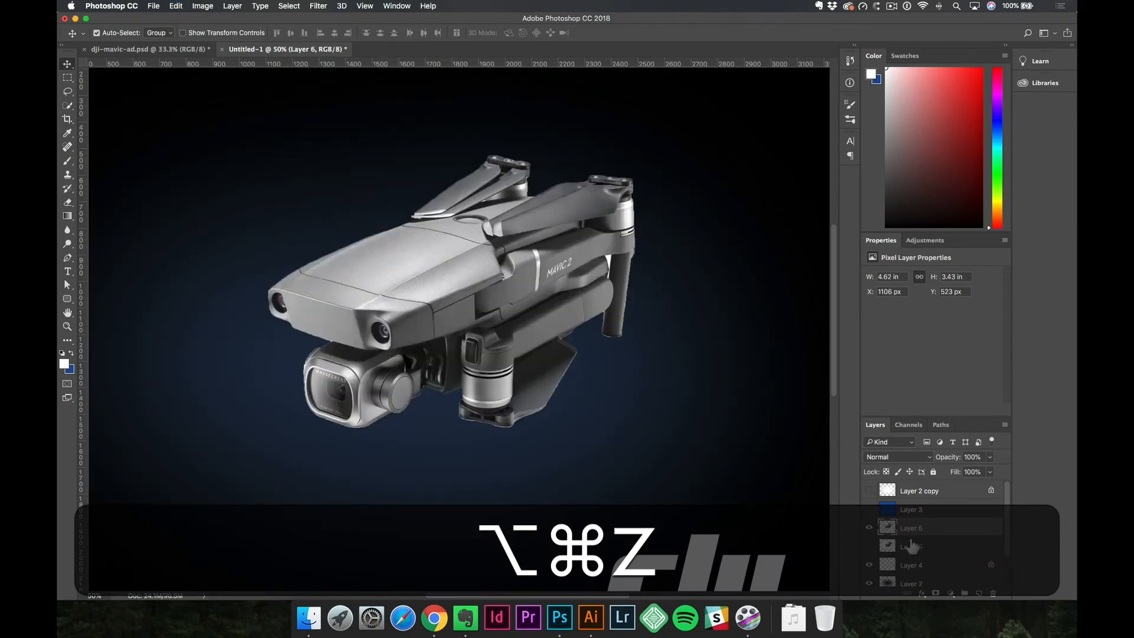
Load the drone outline from Layer 6 as a selection, hide Layer 6, show Layer 5, and mask Layer 5 with it.
super+click(887, 526)
click(869, 528)
click(869, 546)
click(943, 555)
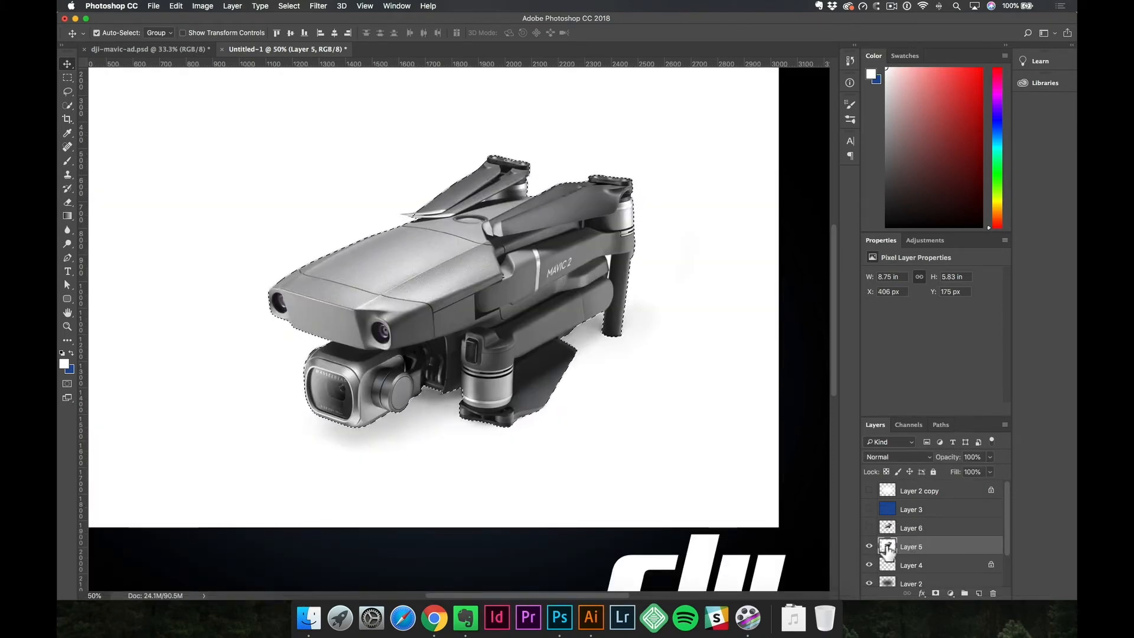
click(937, 595)
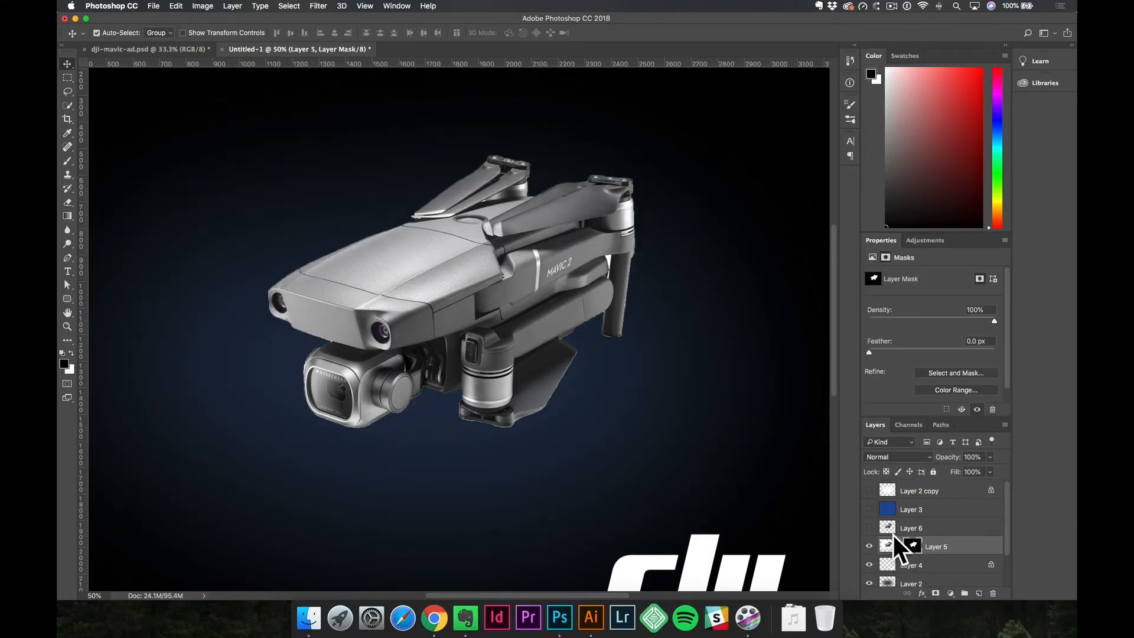
Paint black on Layer 5's mask along the edge of the drone's lower propeller blade using a 35 px Soft Round brush.
super+space+click(532, 418)
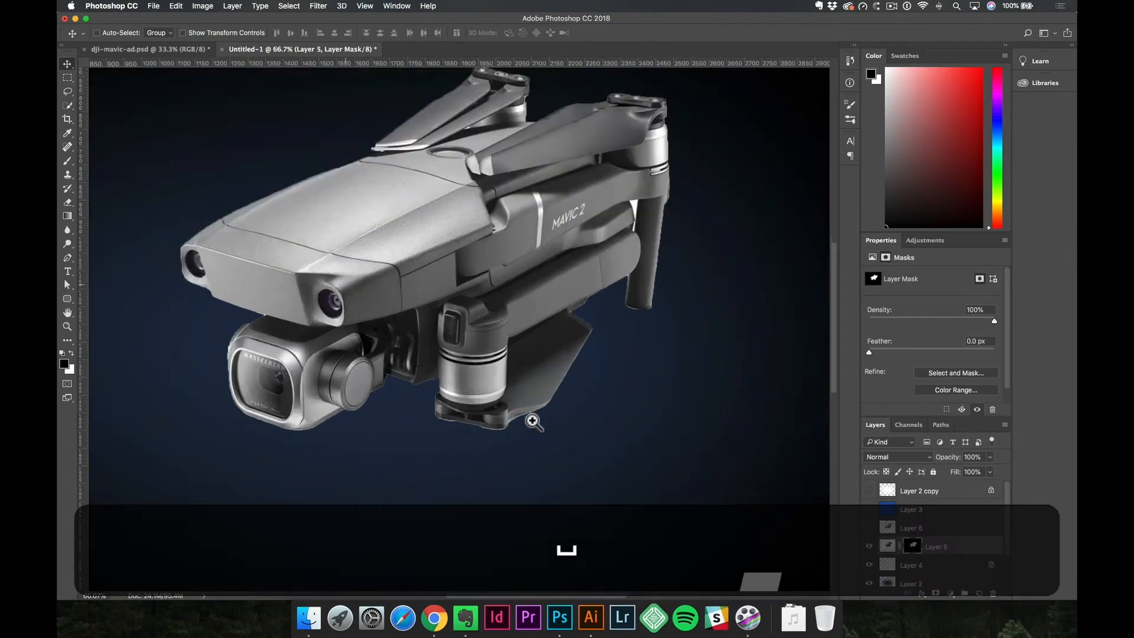
key(b)
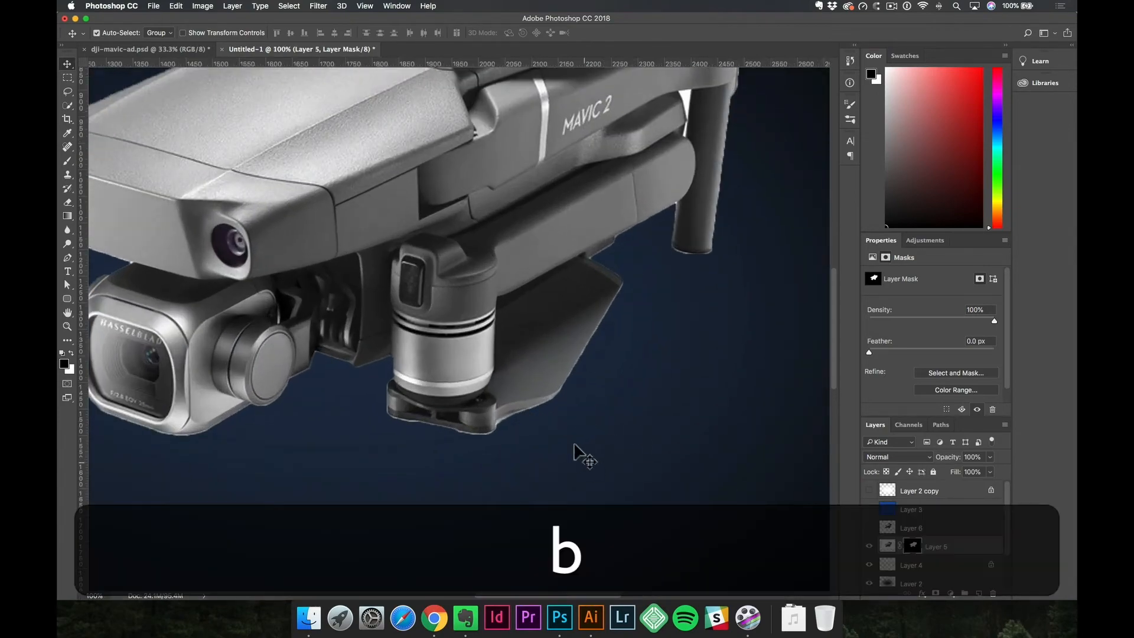
key(bracketleft)
key(bracketleft)
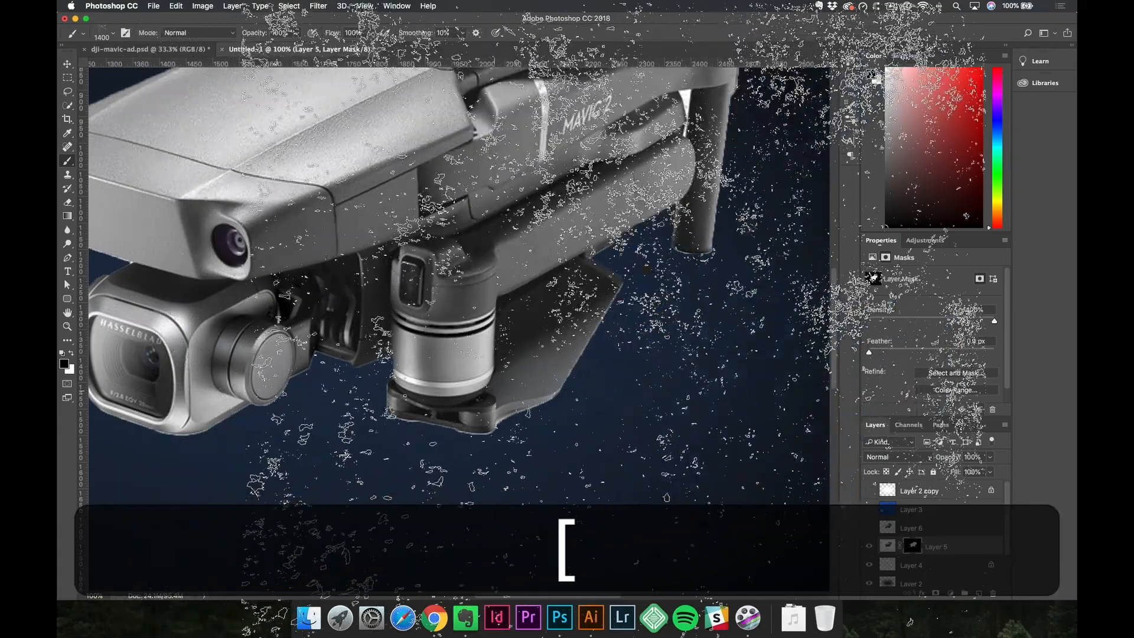
key(bracketleft)
key(bracketleft)
key(bracketleft)
key(bracketleft)
key(bracketleft)
key(bracketleft)
key(bracketleft)
key(bracketleft)
key(bracketleft)
key(bracketleft)
key(bracketleft)
key(bracketleft)
key(bracketleft)
key(bracketleft)
key(bracketleft)
key(bracketleft)
key(bracketleft)
key(bracketleft)
key(bracketleft)
key(bracketleft)
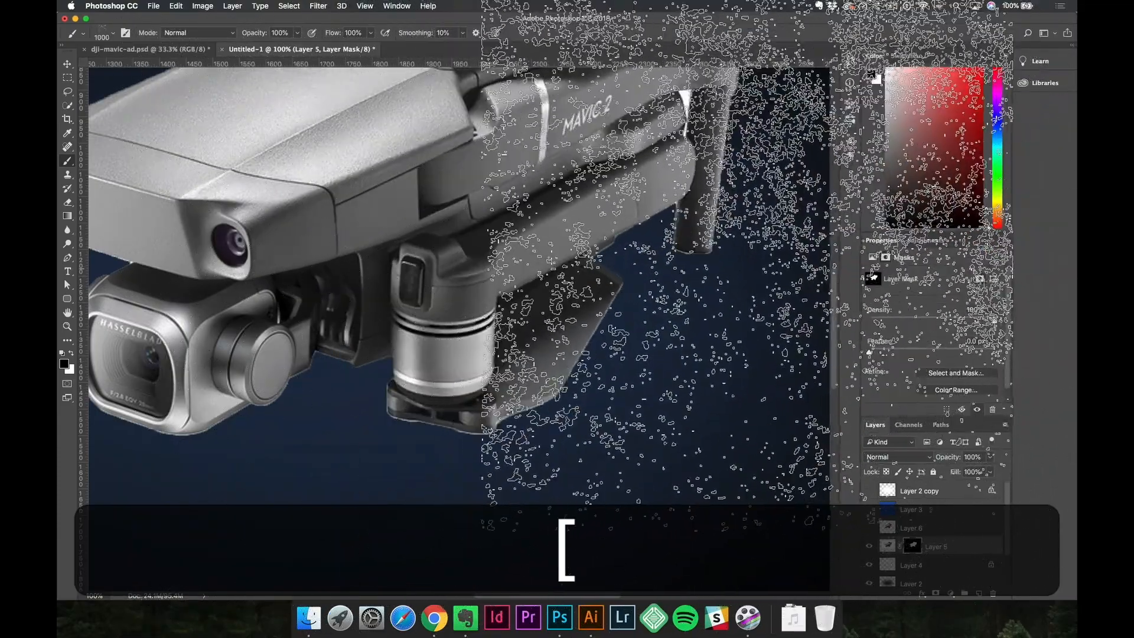
click(850, 120)
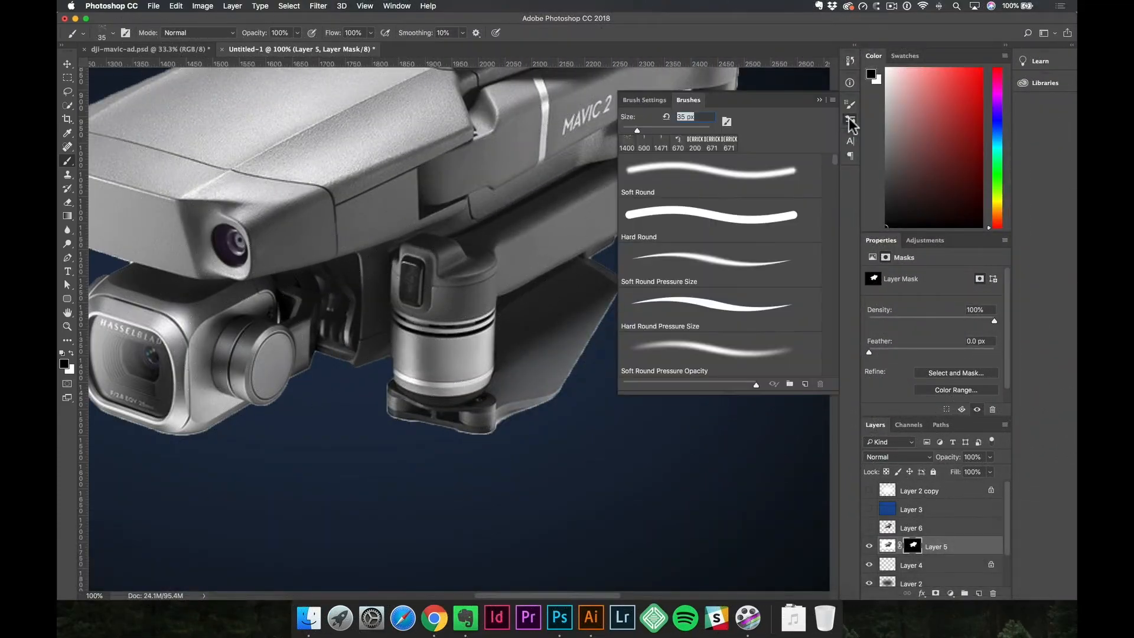
click(726, 187)
click(850, 121)
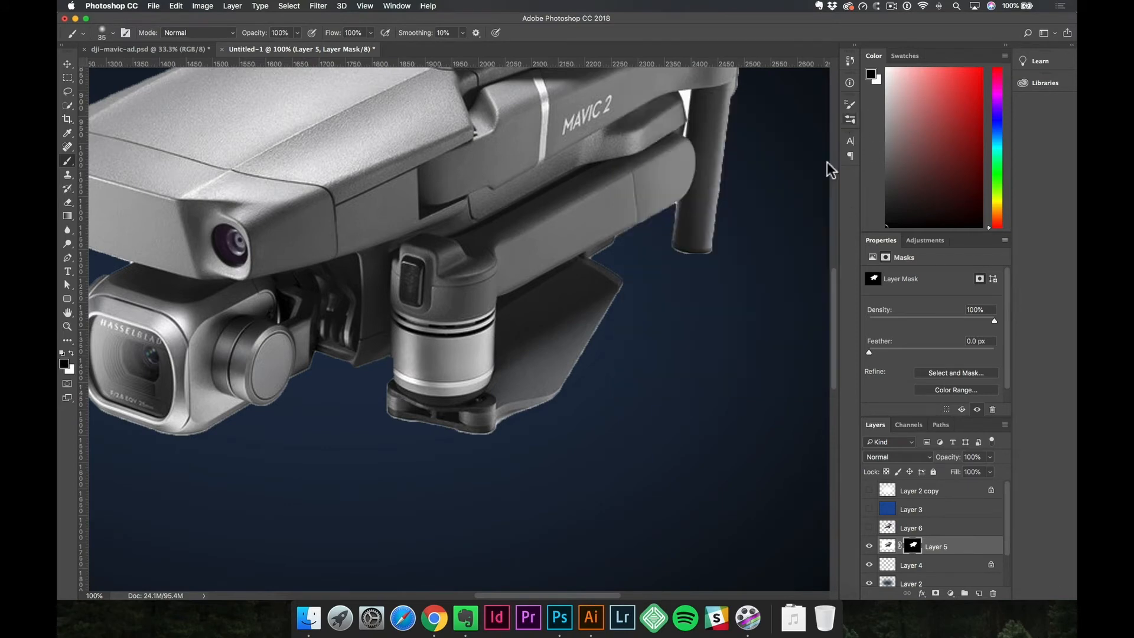
mouse_move(584, 348)
mouse_down()
mouse_move(581, 361)
mouse_move(599, 319)
mouse_move(564, 380)
mouse_up()
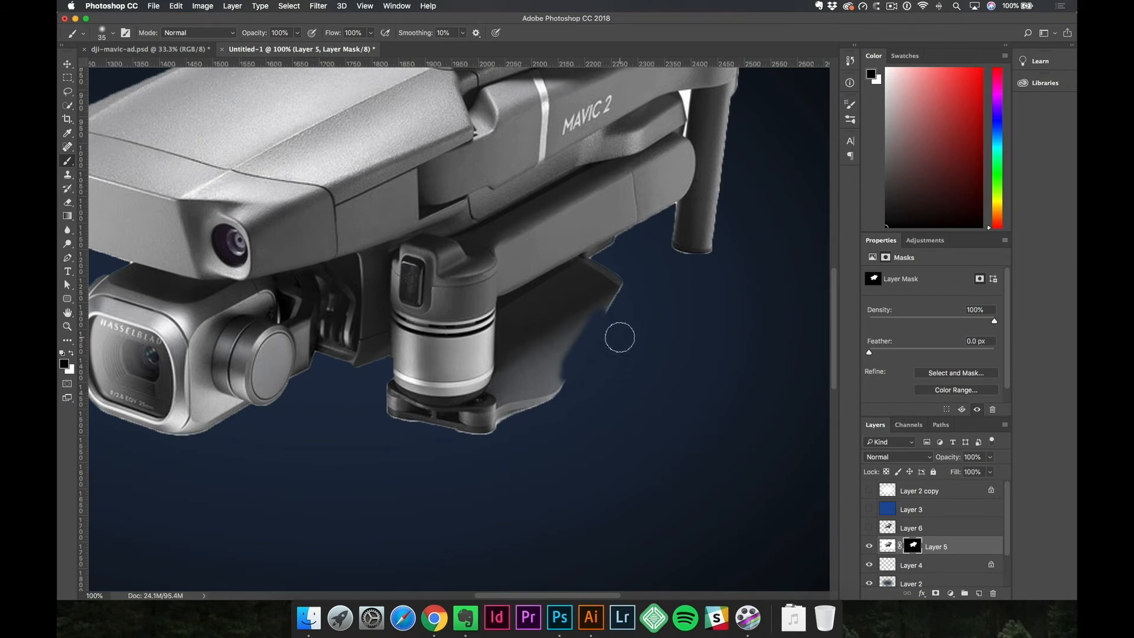
Paint white on Layer 5's mask along the edge of the drone's lower propeller blade with a 20 px brush.
key(space)
drag(624, 347, 577, 423)
key([)
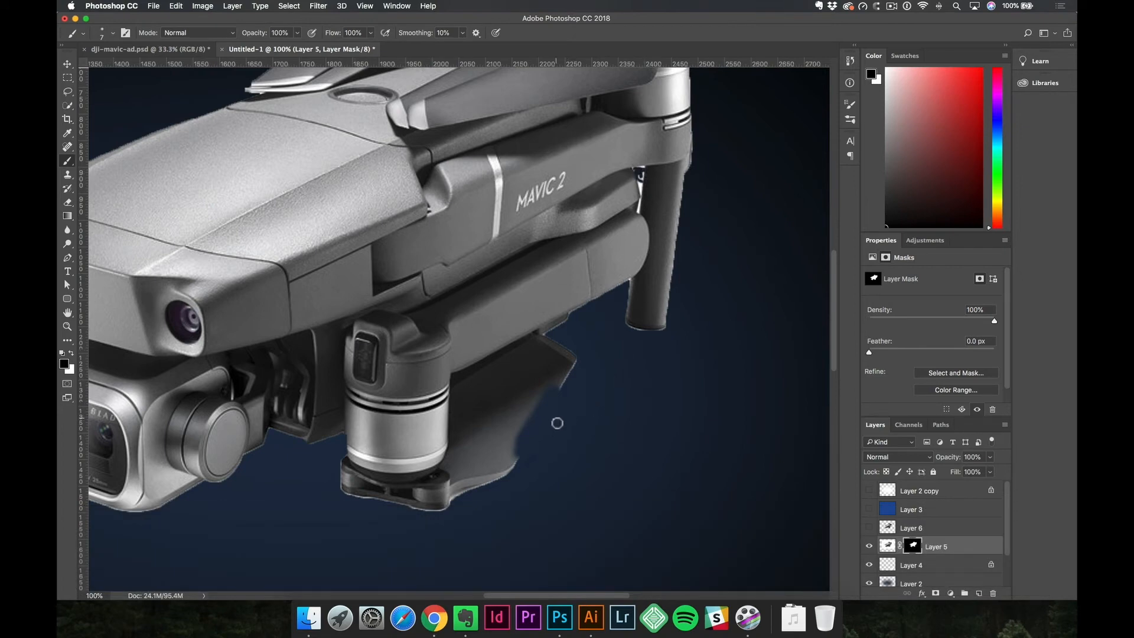
key(x)
key(bracketright)
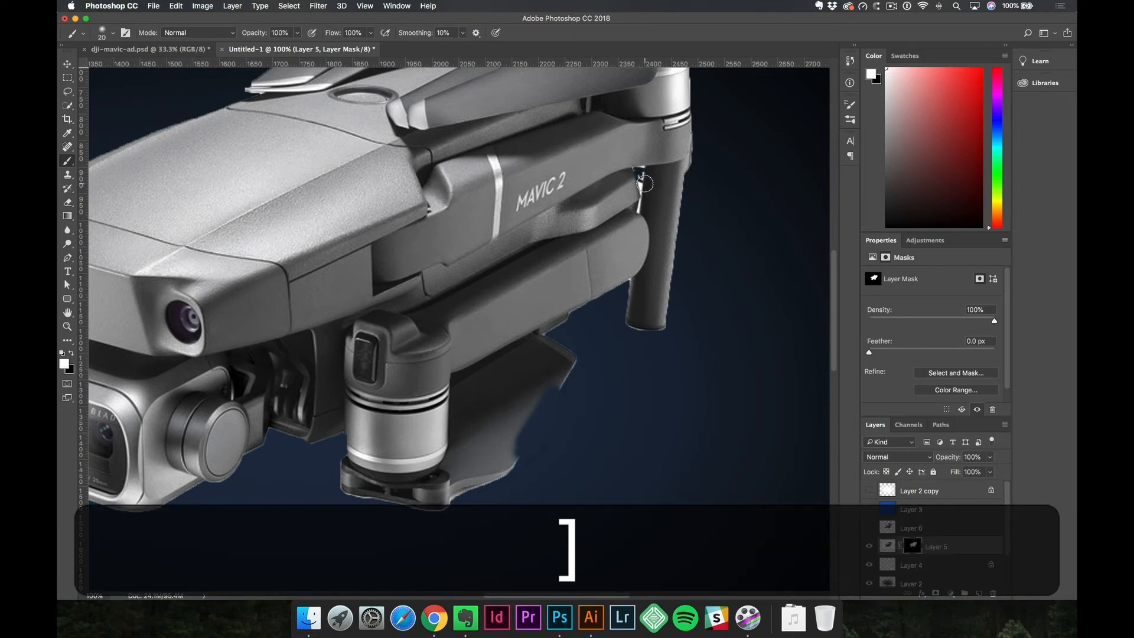
mouse_move(560, 380)
mouse_down()
mouse_move(524, 437)
mouse_move(544, 420)
mouse_up()
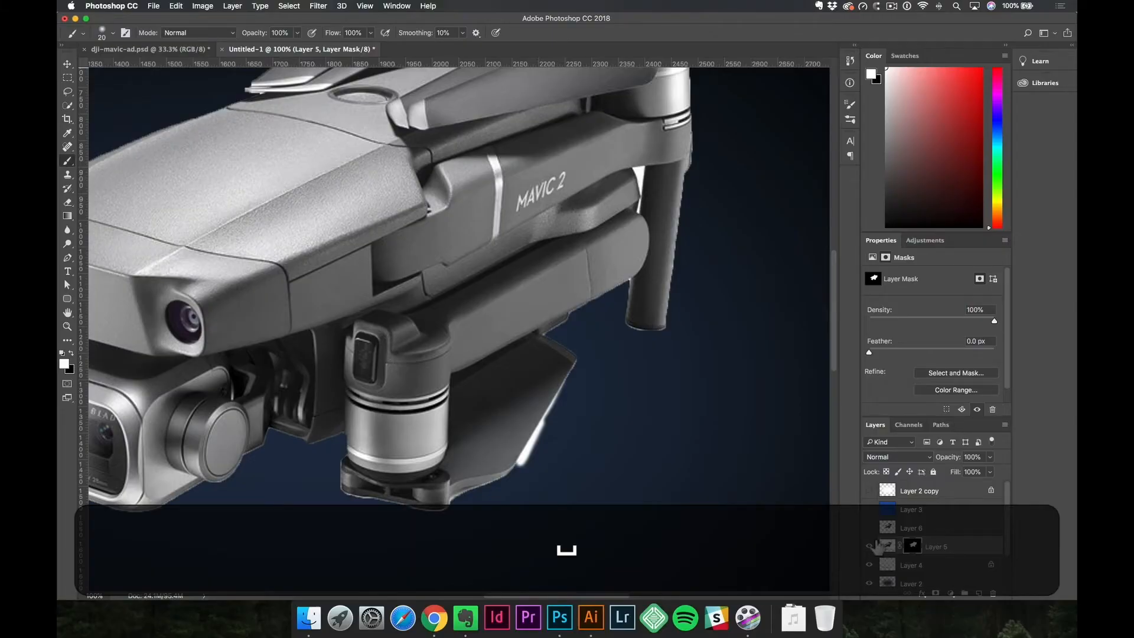
Show Layer 6 as the active layer and hide the masked Layer 5.
click(869, 528)
click(870, 547)
key(space)
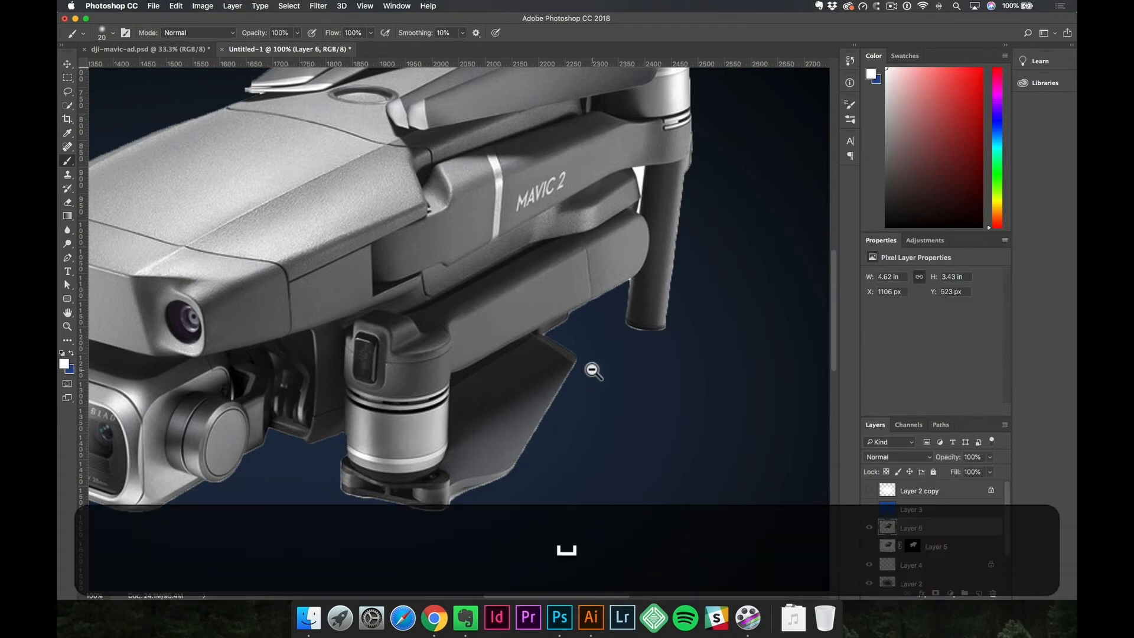
alt+click(592, 370)
alt+click(592, 369)
alt+click(593, 370)
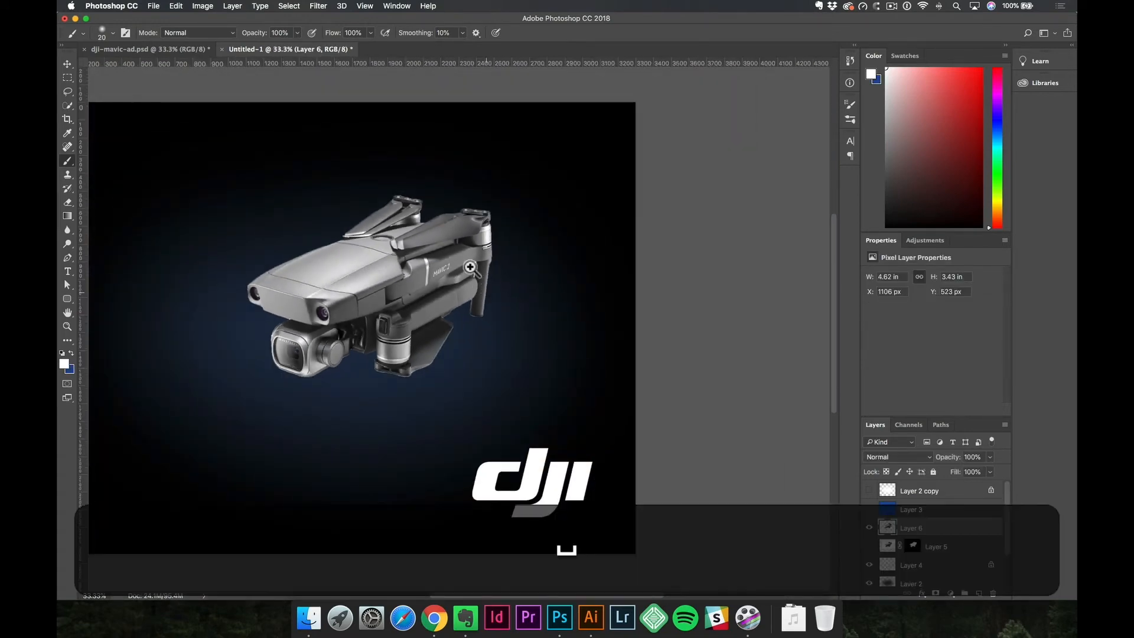
Select the white gap between the drone's folded arm and rear leg on Layer 6 using the Magic Wand with tolerance 1.
super+click(467, 264)
super+click(468, 264)
super+click(468, 264)
super+click(468, 264)
super+click(442, 256)
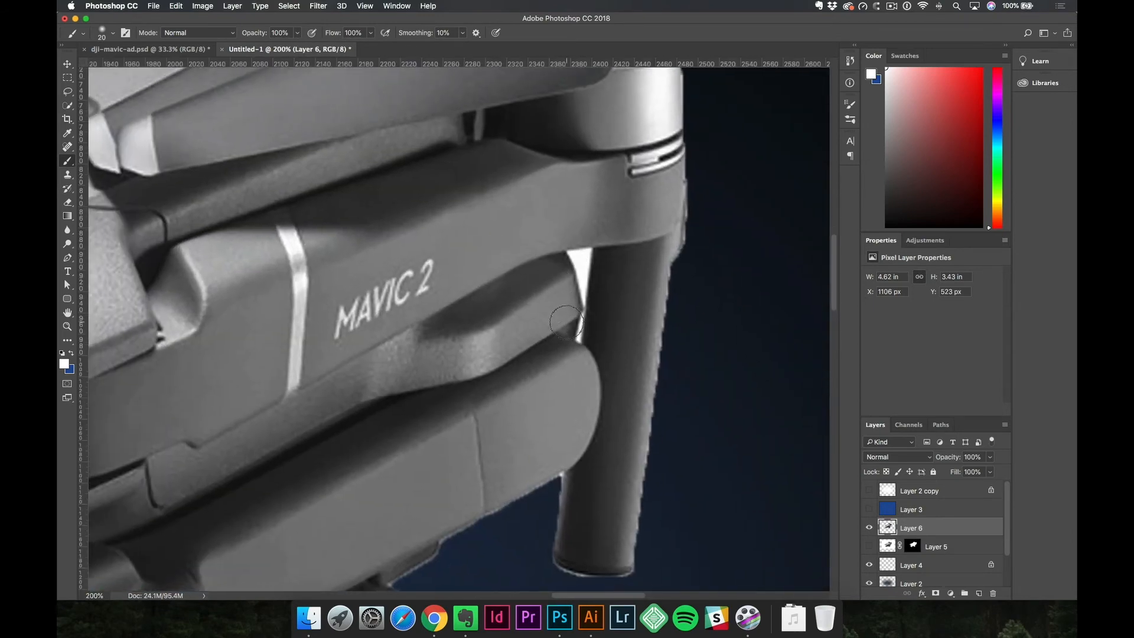
key(w)
key(bracketleft)
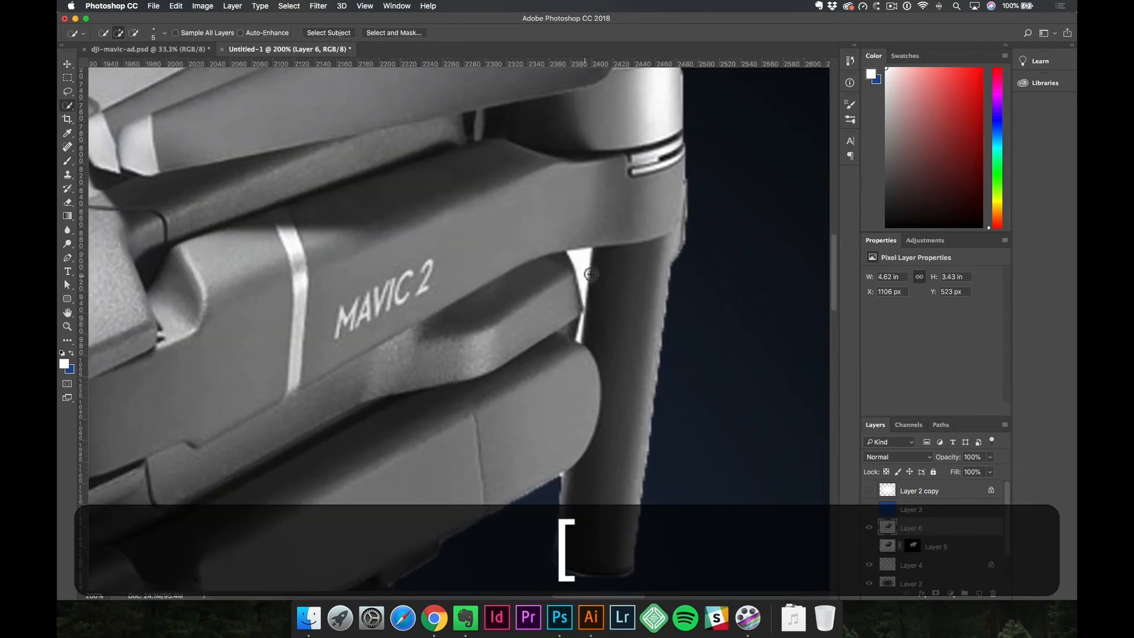
right_click(71, 105)
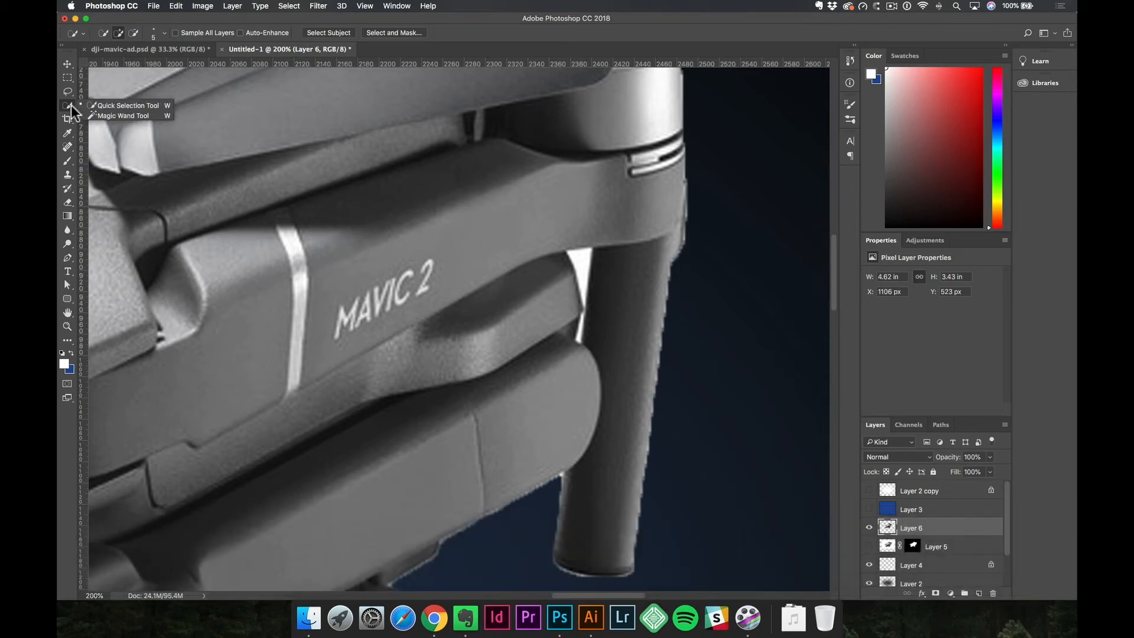
click(133, 114)
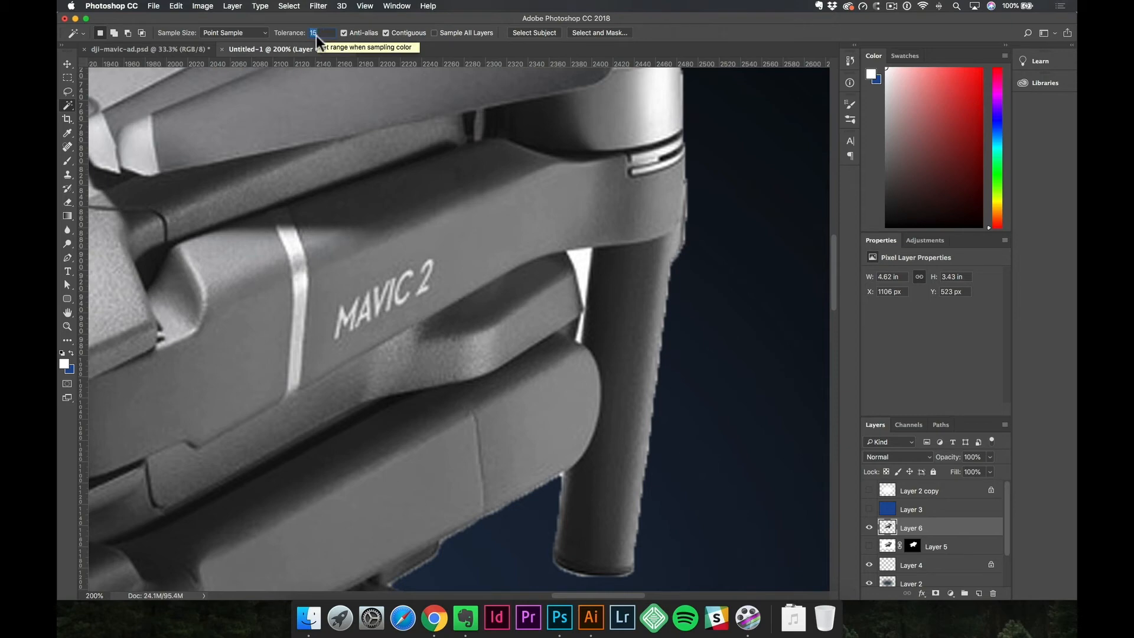
text(1)
click(577, 258)
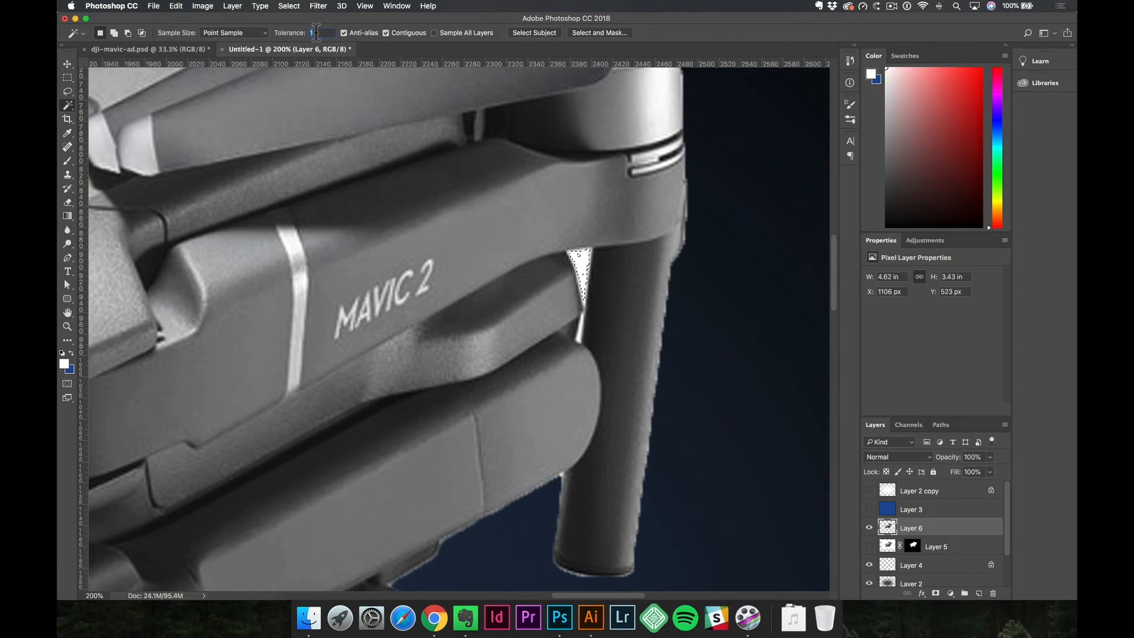
Set the Magic Wand tolerance to 20, add the narrow lower part of the gap to the selection, delete the white area and deselect.
text(20)
key(shift)
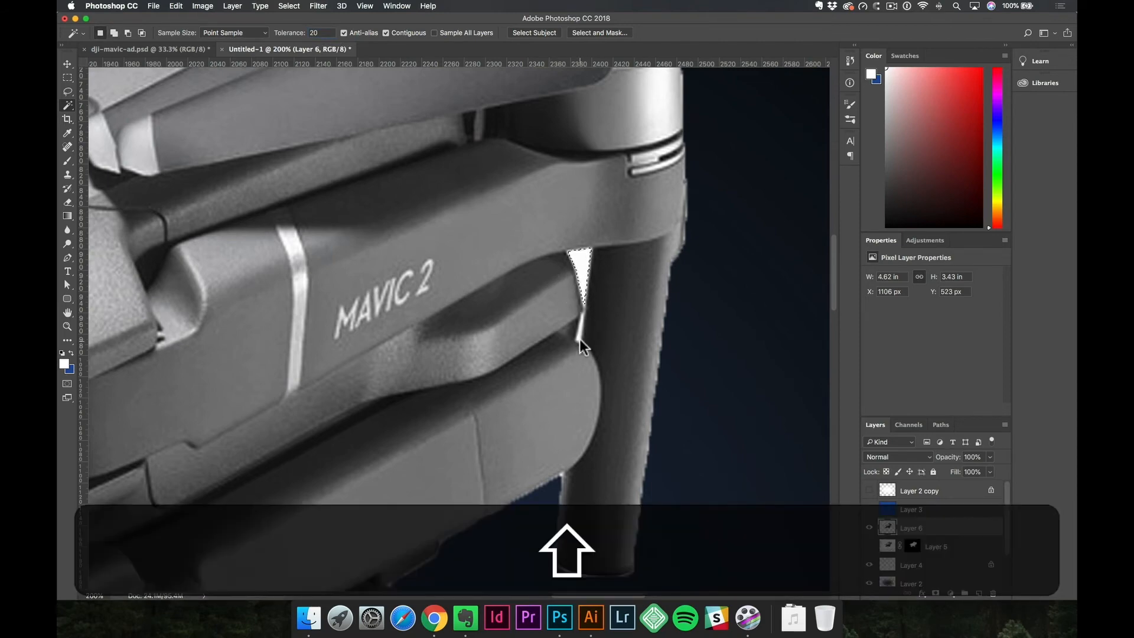
shift+click(579, 329)
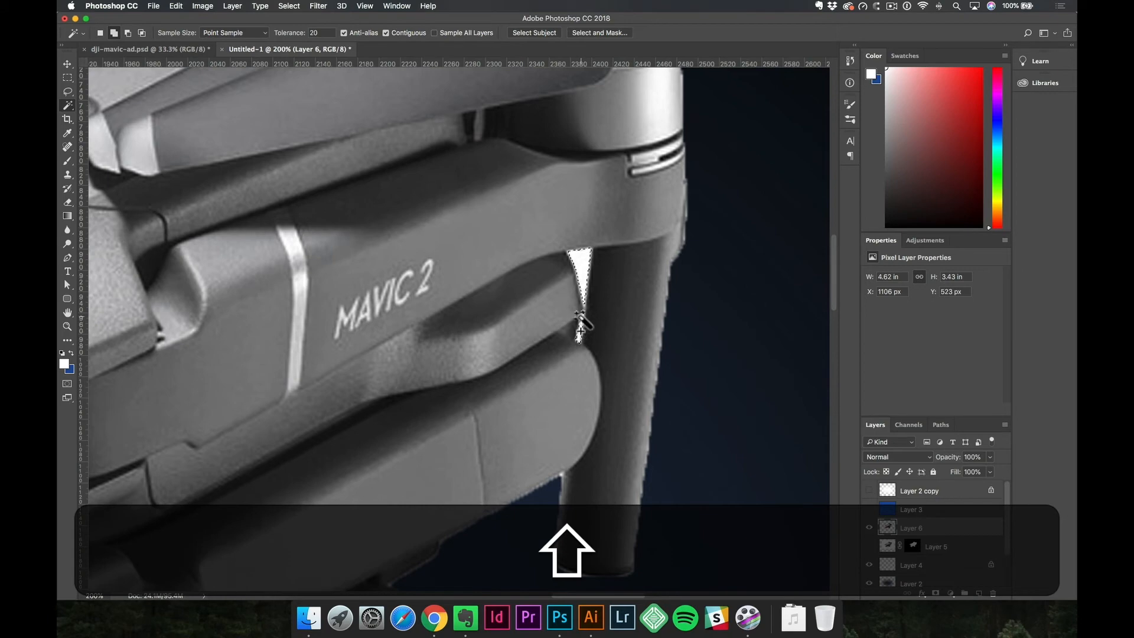
key(shift+BackSpace)
key(super+d)
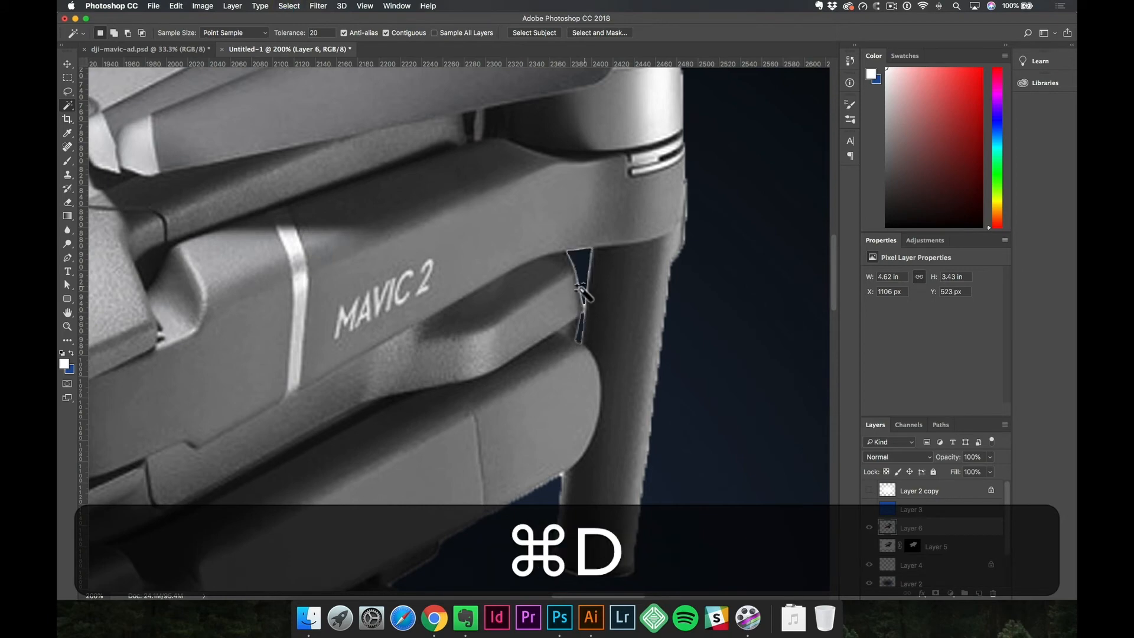
Enlarge the drone on Layer 6 to about 5.88 × 4.36 in and place it in the right half of the canvas.
alt+super+click(576, 299)
alt+super+click(498, 309)
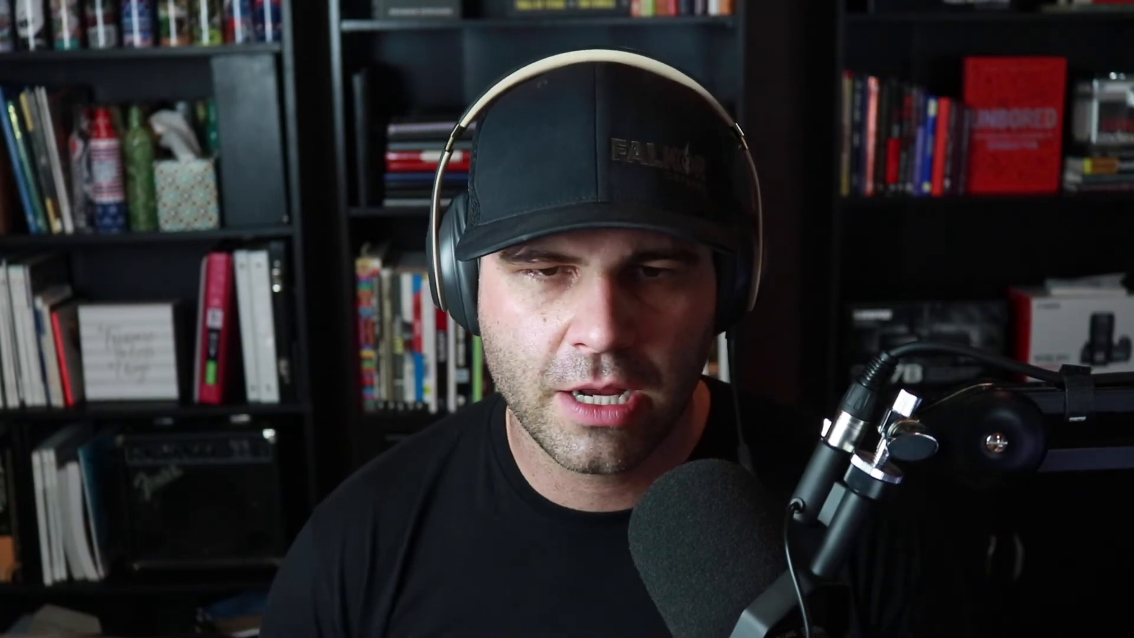
key(shift+super+t)
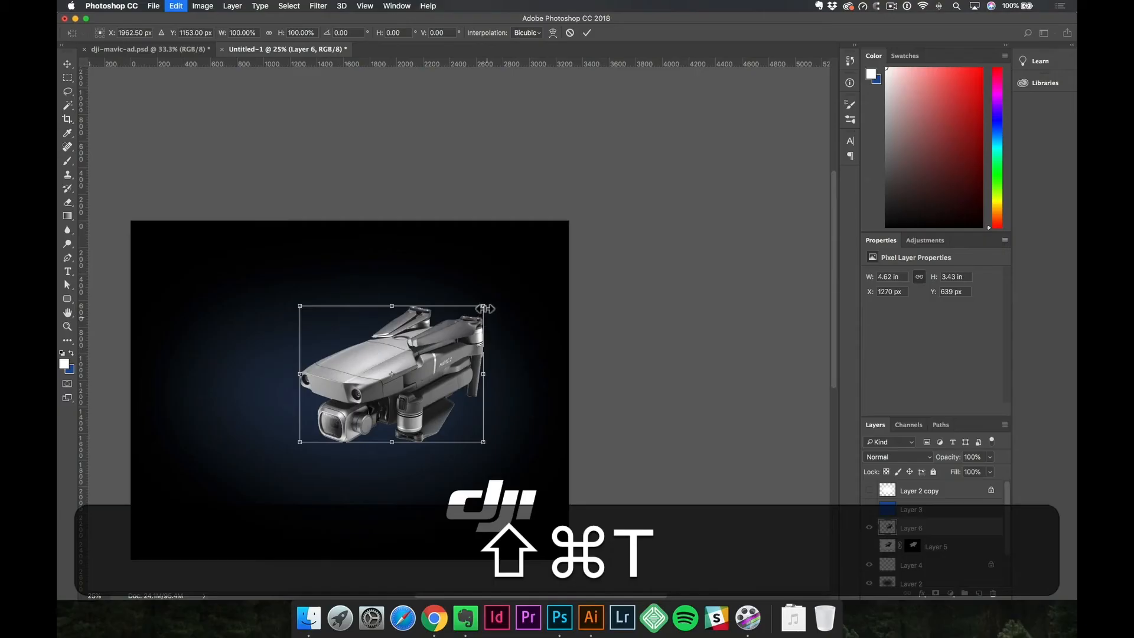
drag(497, 306, 539, 265)
key(Return)
key(v)
drag(376, 353, 386, 352)
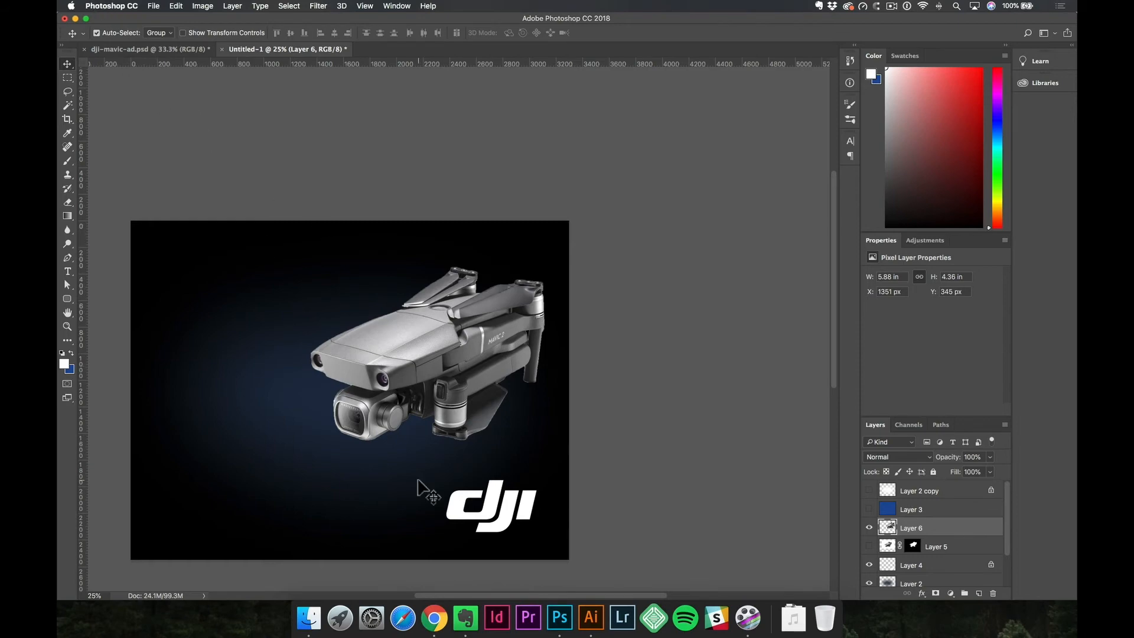
Switch to Chrome and use WhatFont to identify the fonts of the product name, price and feature labels on the Mavic 2 store page.
click(435, 618)
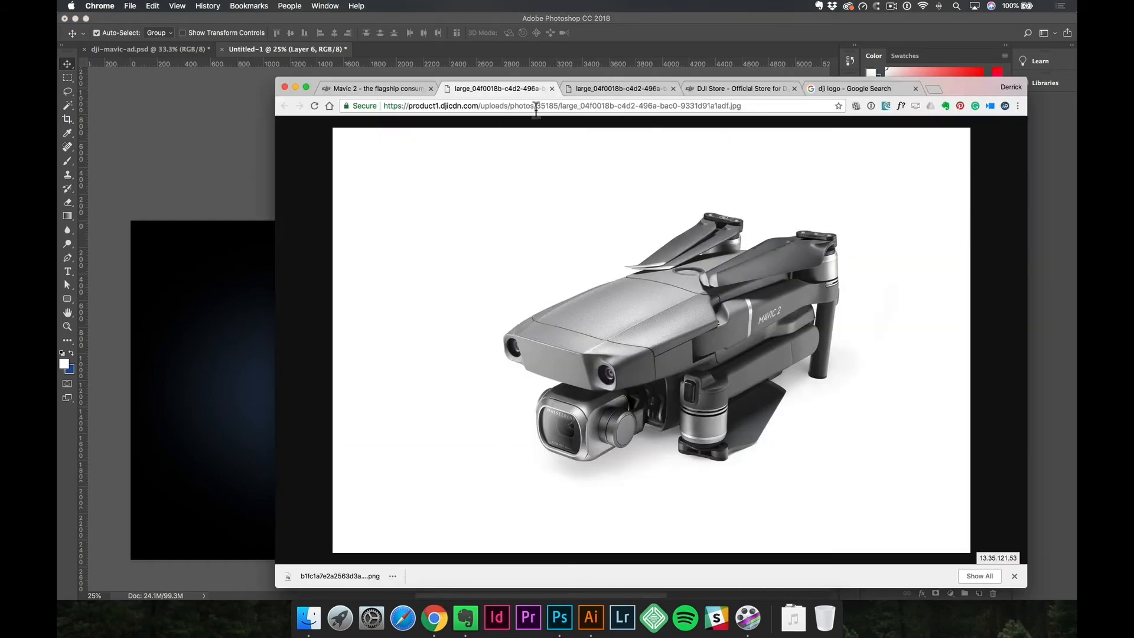
click(735, 90)
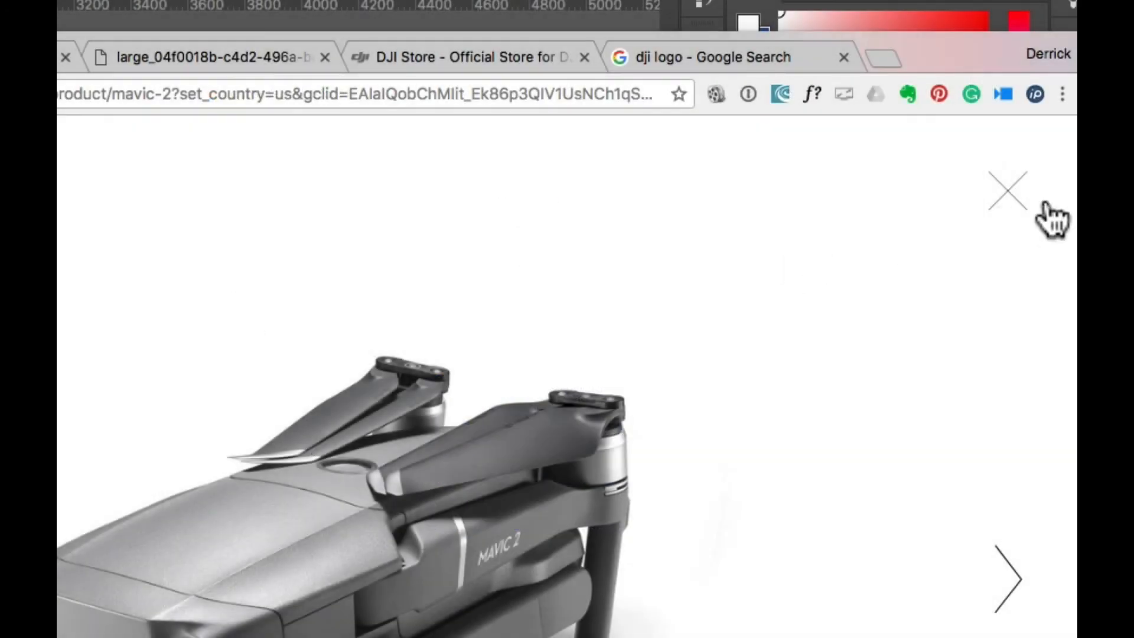
click(1045, 204)
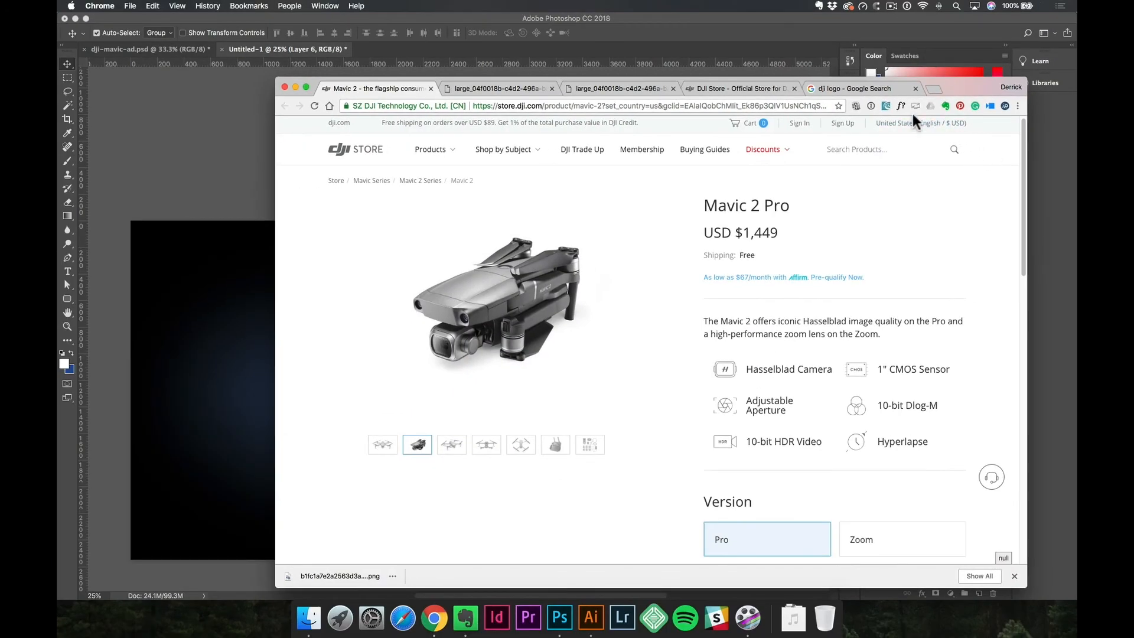
click(900, 105)
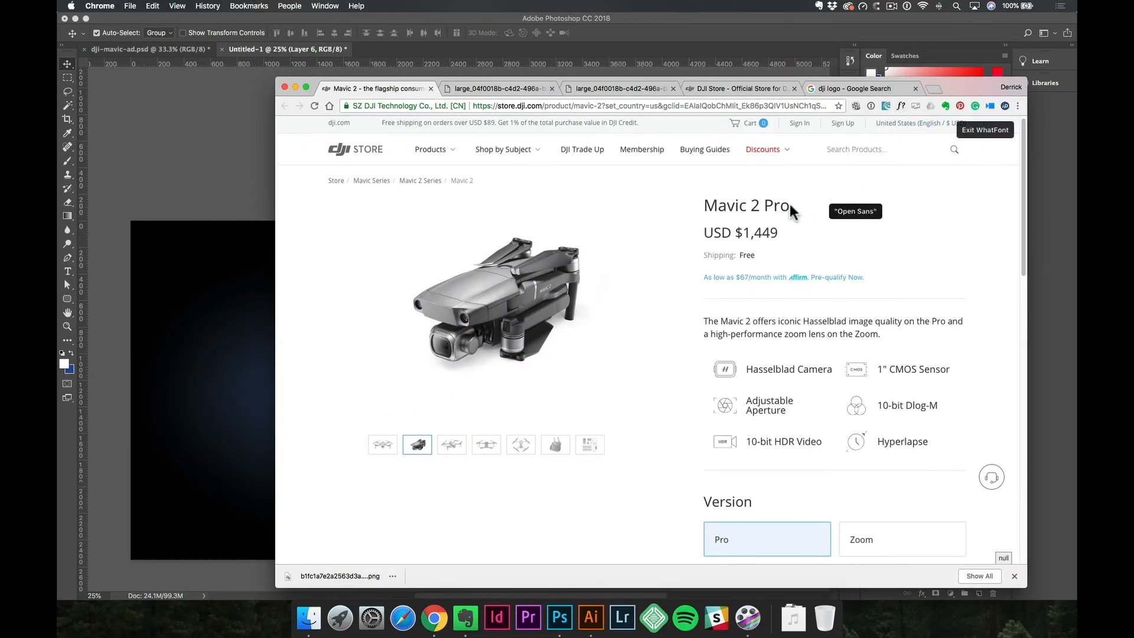
click(760, 205)
click(718, 232)
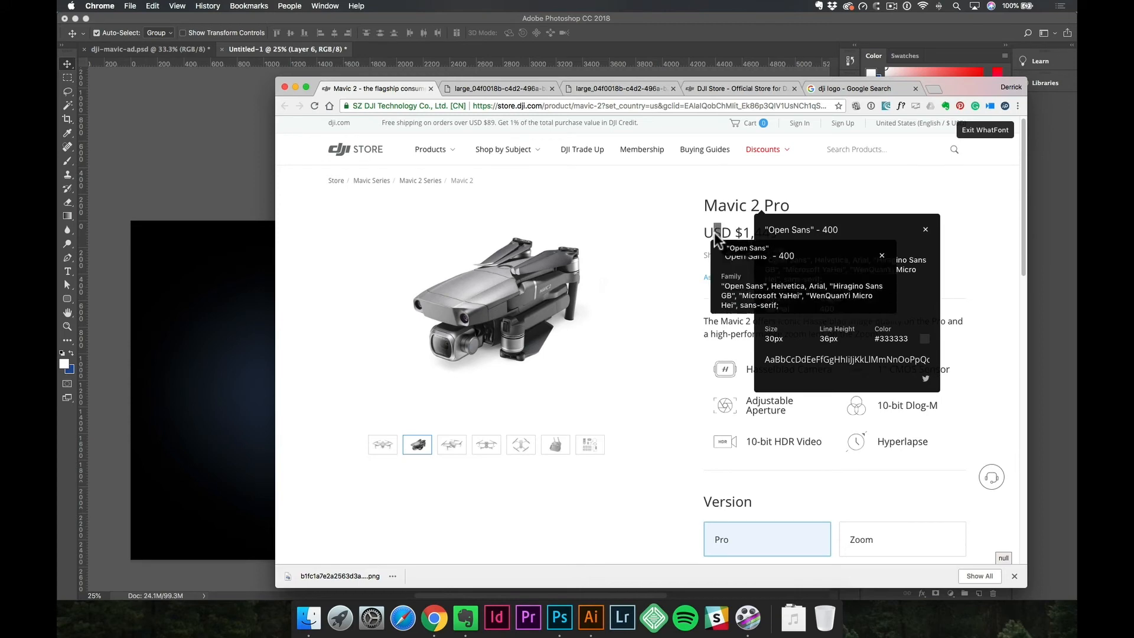
click(792, 442)
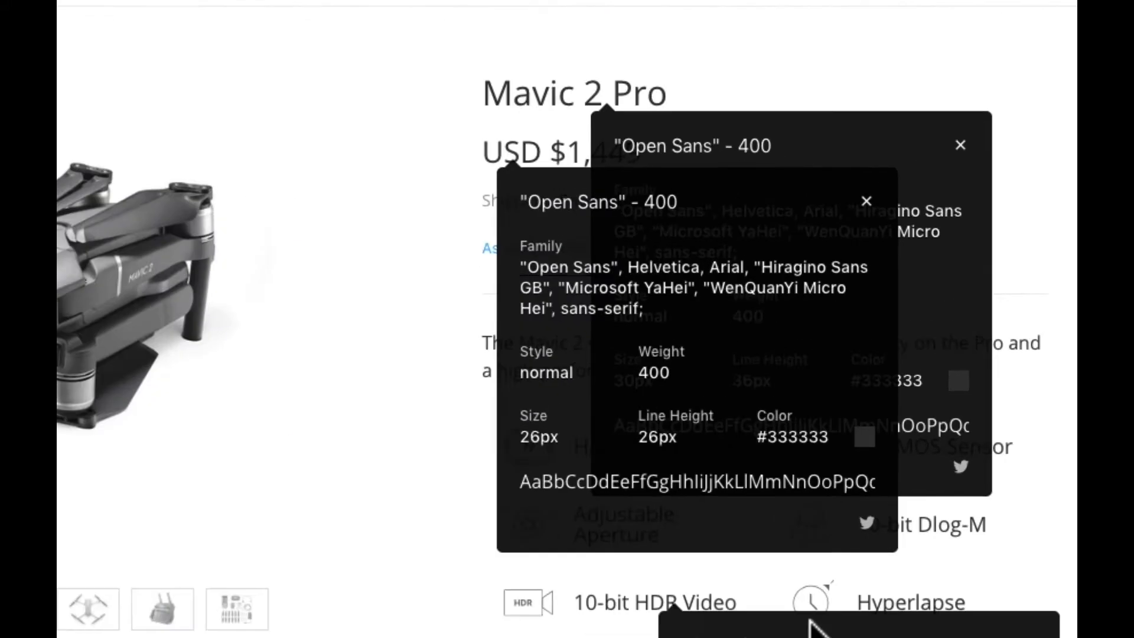
scroll(745, 320, down, 1)
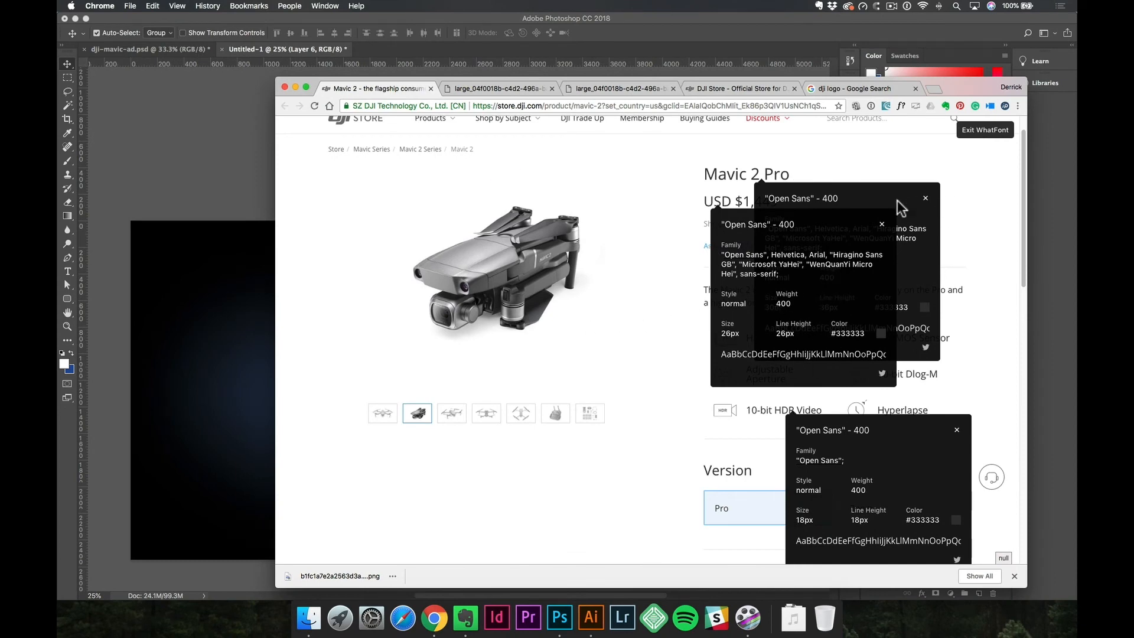
scroll(869, 223, up, 1)
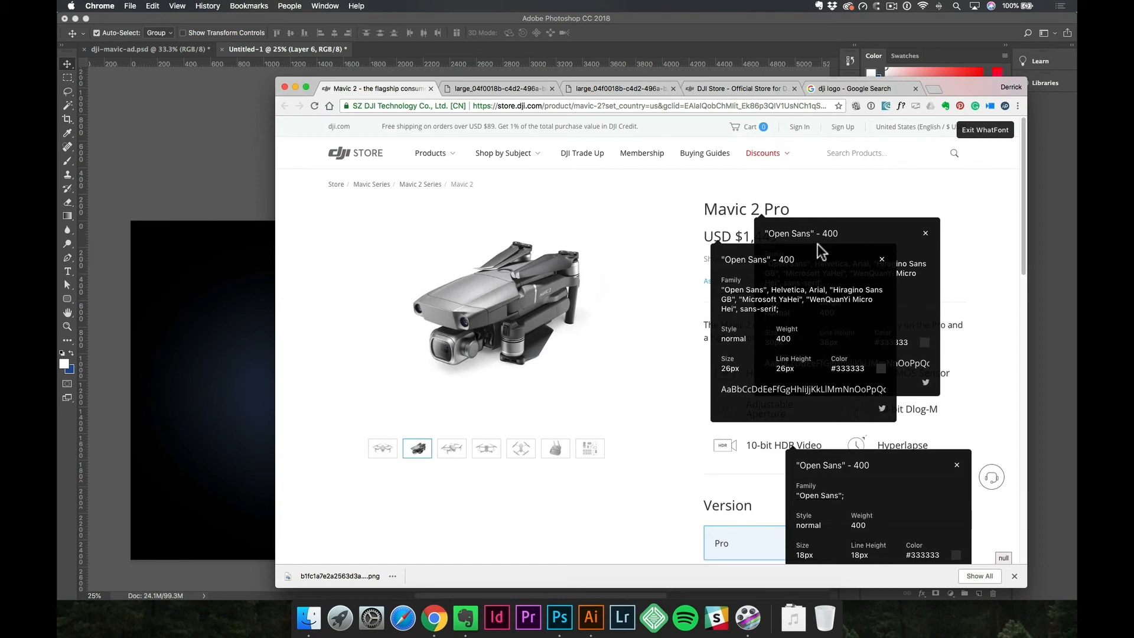
Switch back to Photoshop and copy the "MAVIC 2" title and "The future of aerial photography" tagline from dji-mavic-ad.psd into Untitled-1, left of the drone.
click(203, 328)
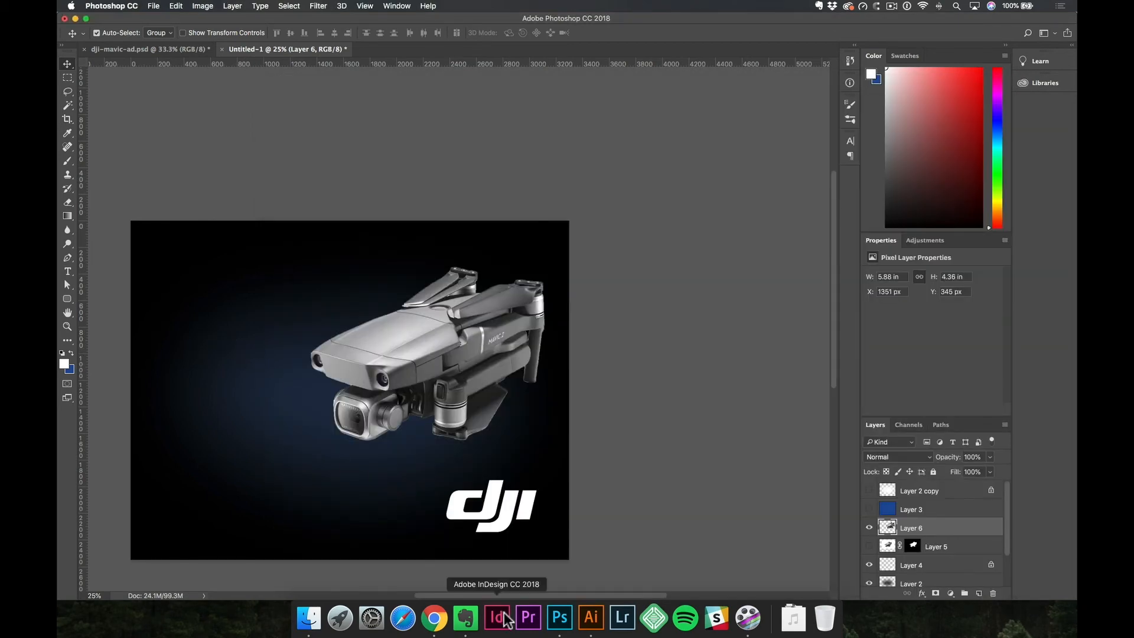
click(160, 49)
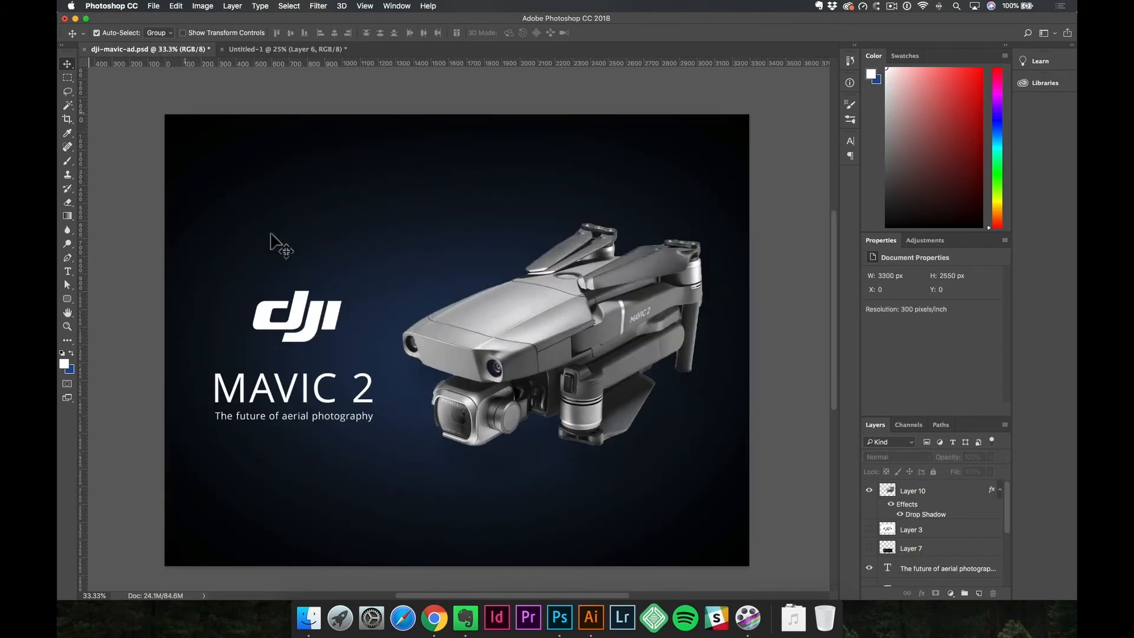
click(286, 397)
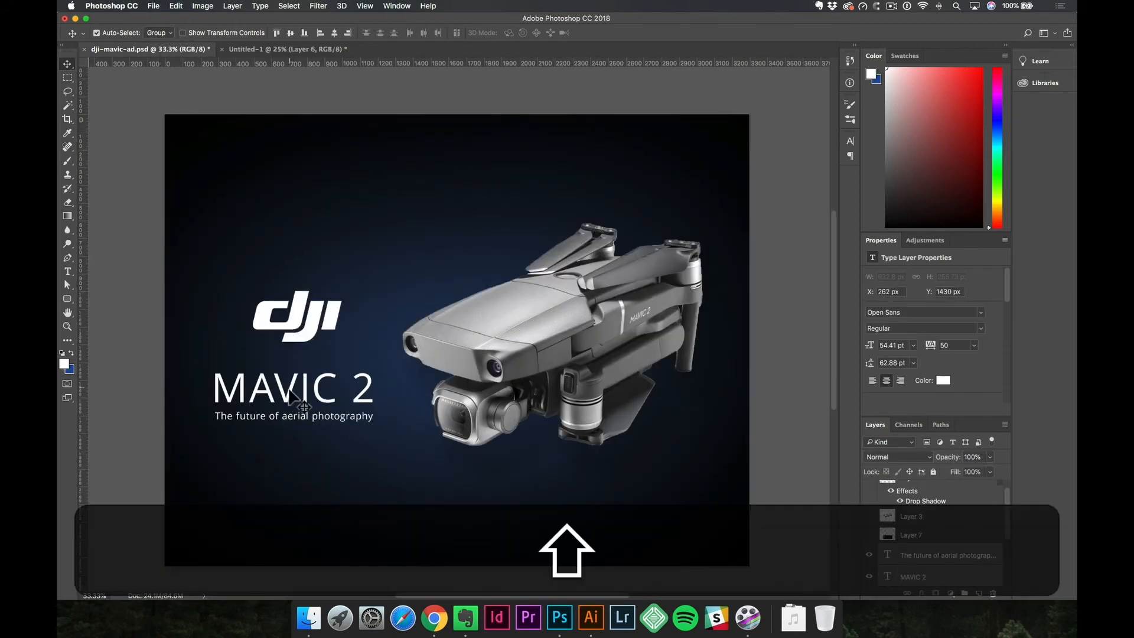
drag(288, 395, 254, 453)
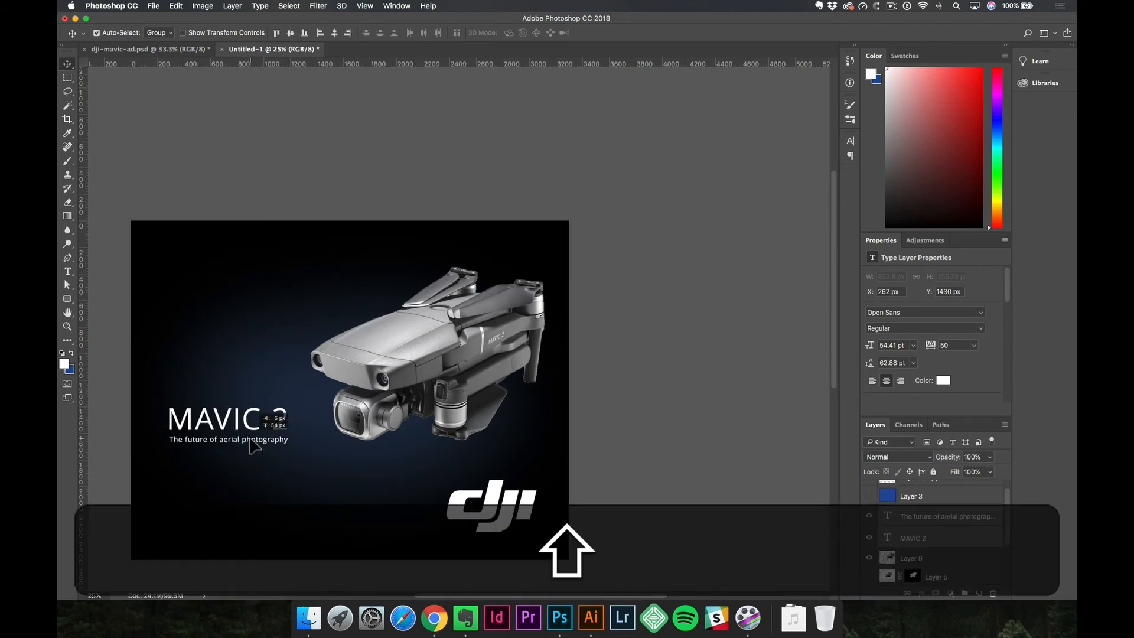
Examine the font settings of the "MAVIC 2" title and the tagline beneath it.
key(t)
double_click(238, 421)
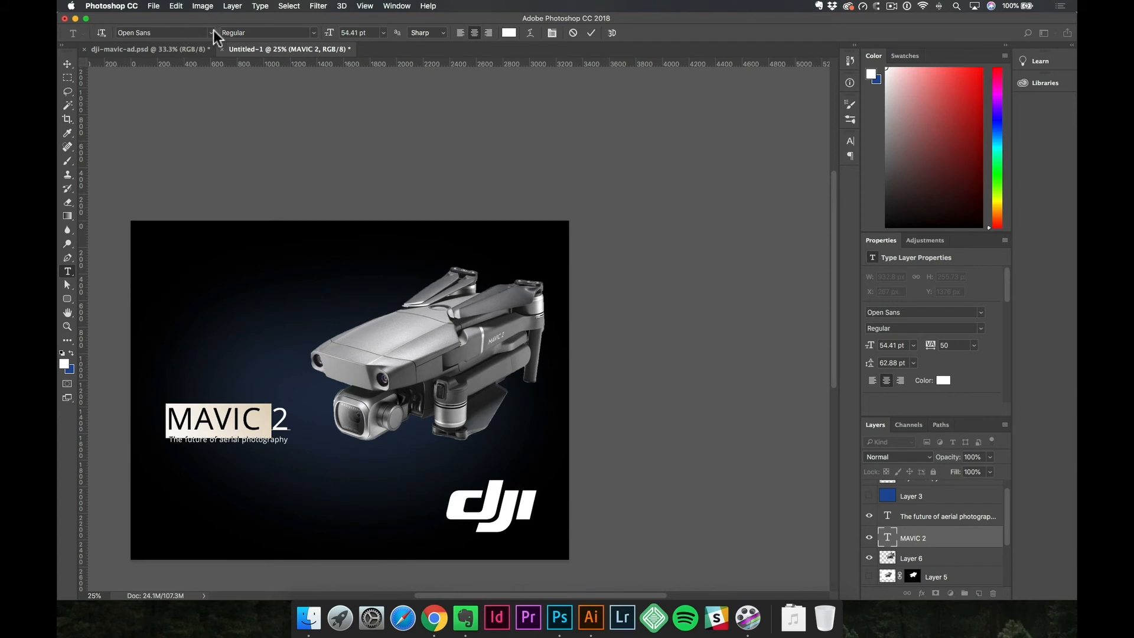
key(KP_Enter)
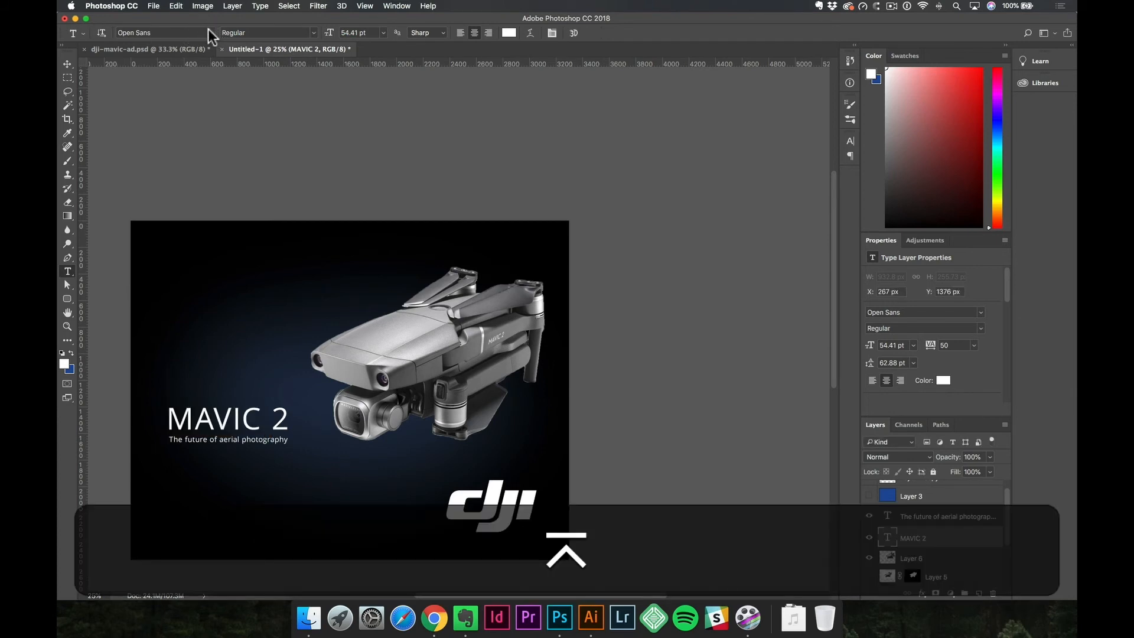
key(space)
super+click(248, 433)
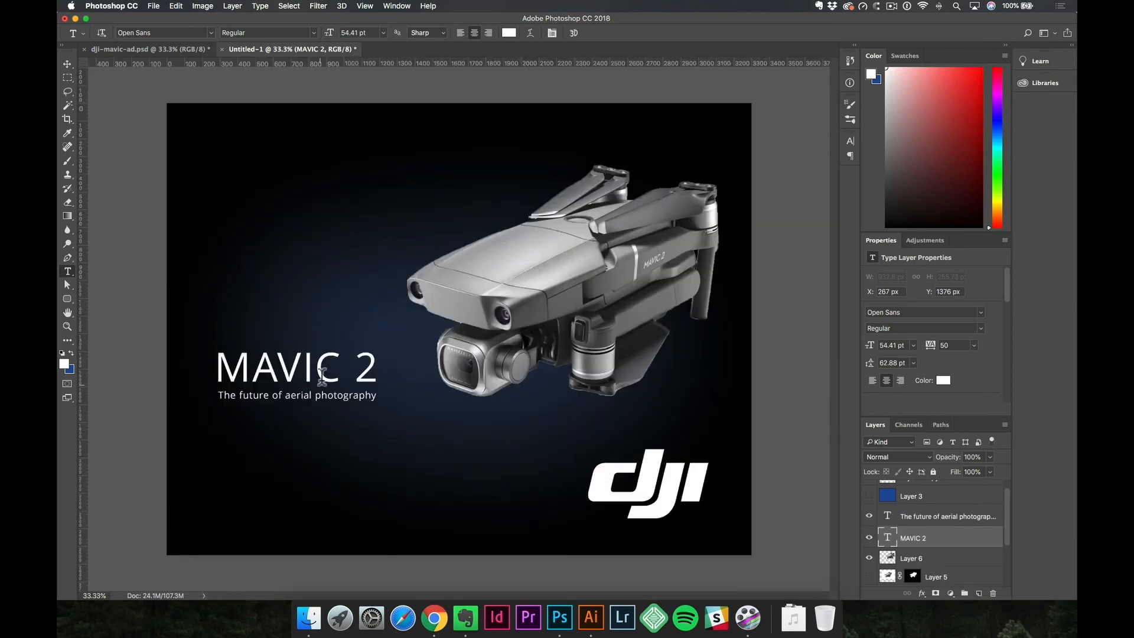
key(v)
click(303, 402)
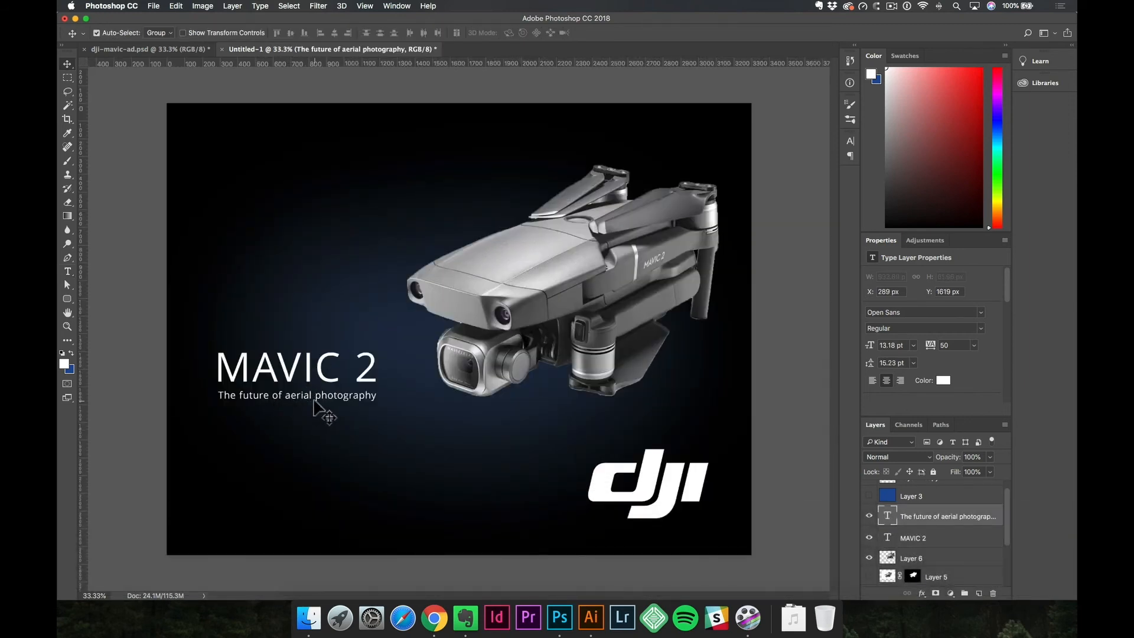
key(t)
click(307, 394)
key(Escape)
key(v)
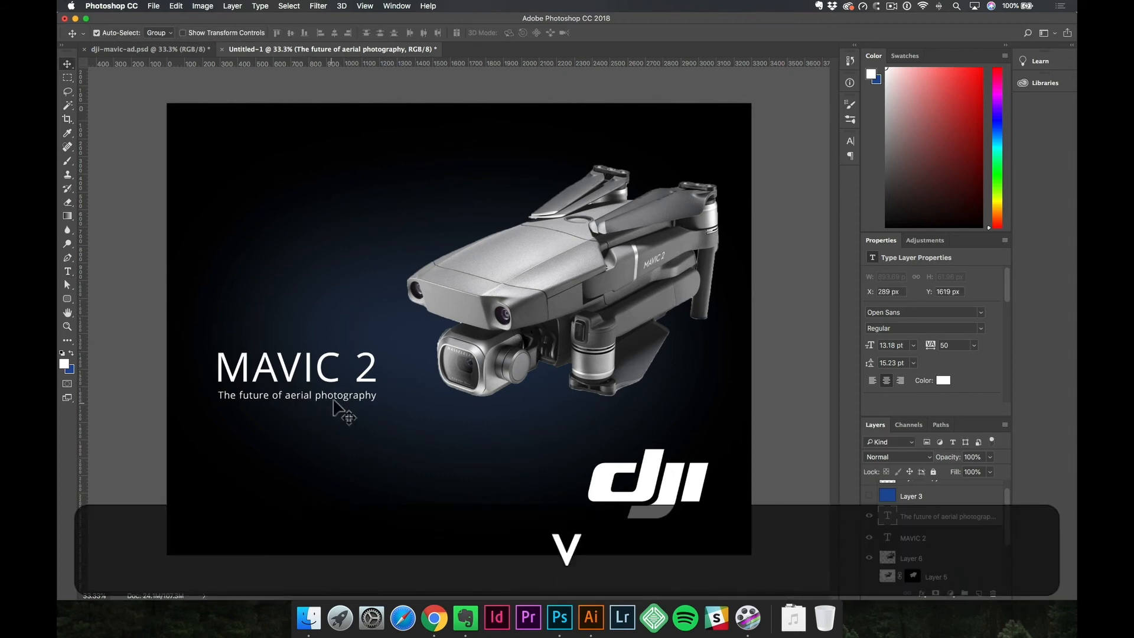
Nudge the tagline slightly down beneath the "MAVIC 2" title and scale it to about 13.08 pt to match the title's width.
super+click(239, 394)
mouse_move(238, 395)
mouse_down()
mouse_move(254, 396)
mouse_move(235, 399)
mouse_up()
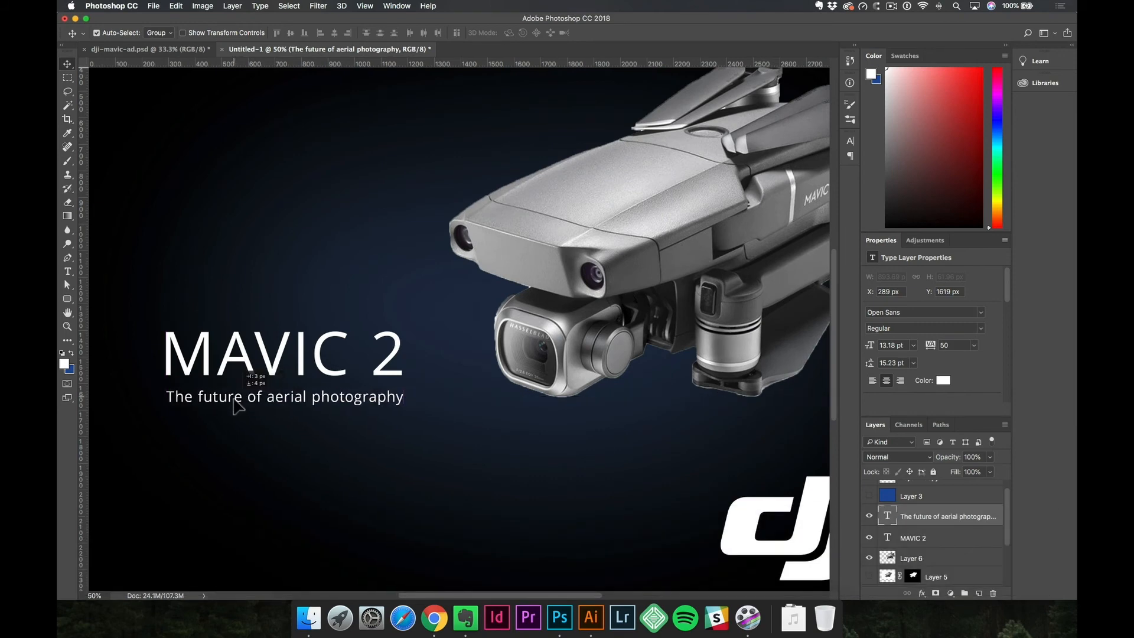
key(shift+super+t)
drag(407, 412, 401, 413)
key(Return)
Select the "MAVIC 2" title and tagline together and move them up so the tagline sits at about Y 1329 px.
alt+super+click(387, 407)
alt+super+click(386, 406)
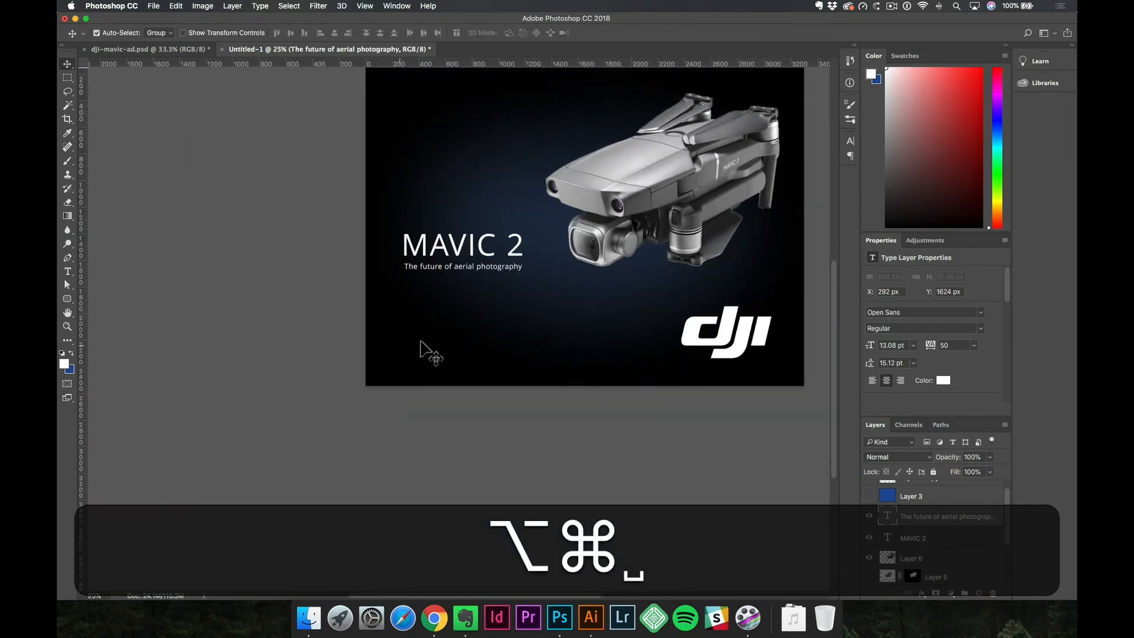
drag(442, 326, 396, 364)
shift+click(419, 293)
drag(420, 293, 424, 287)
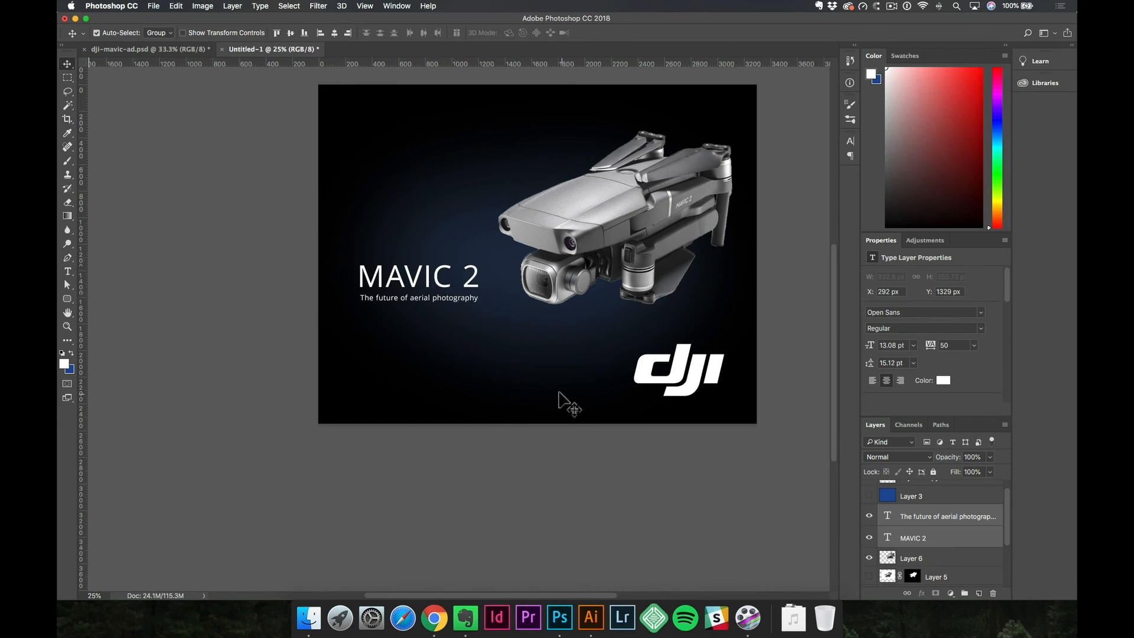
Move the white DJI logo to the space above the "MAVIC 2" title and scale it to about 2.13 × 1.23 in.
click(644, 391)
drag(650, 387, 641, 378)
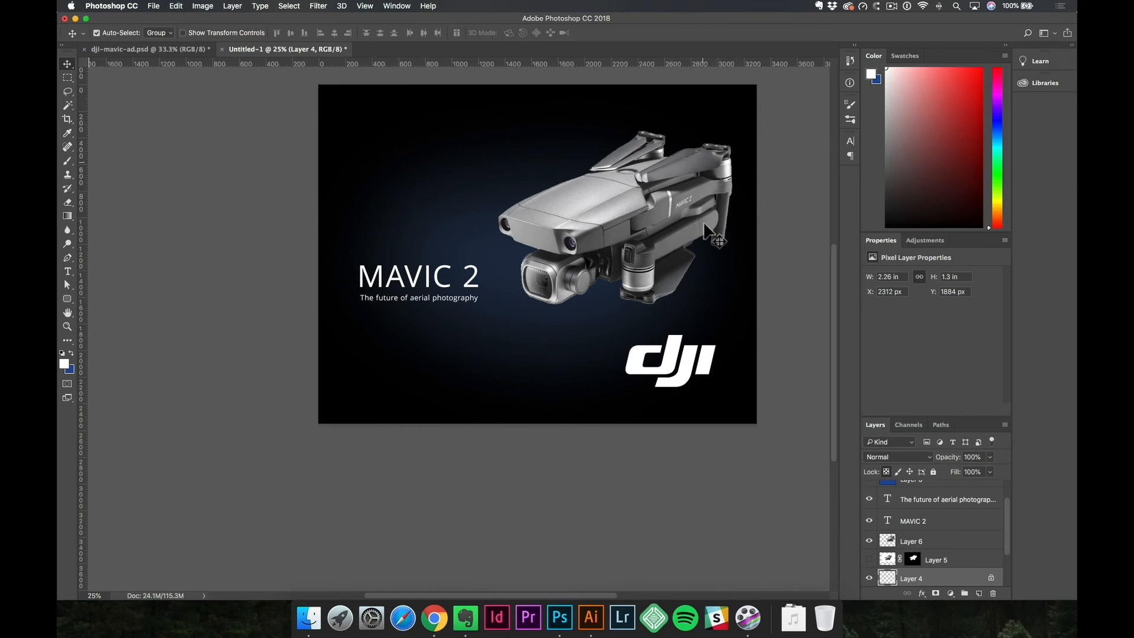
drag(631, 367, 635, 374)
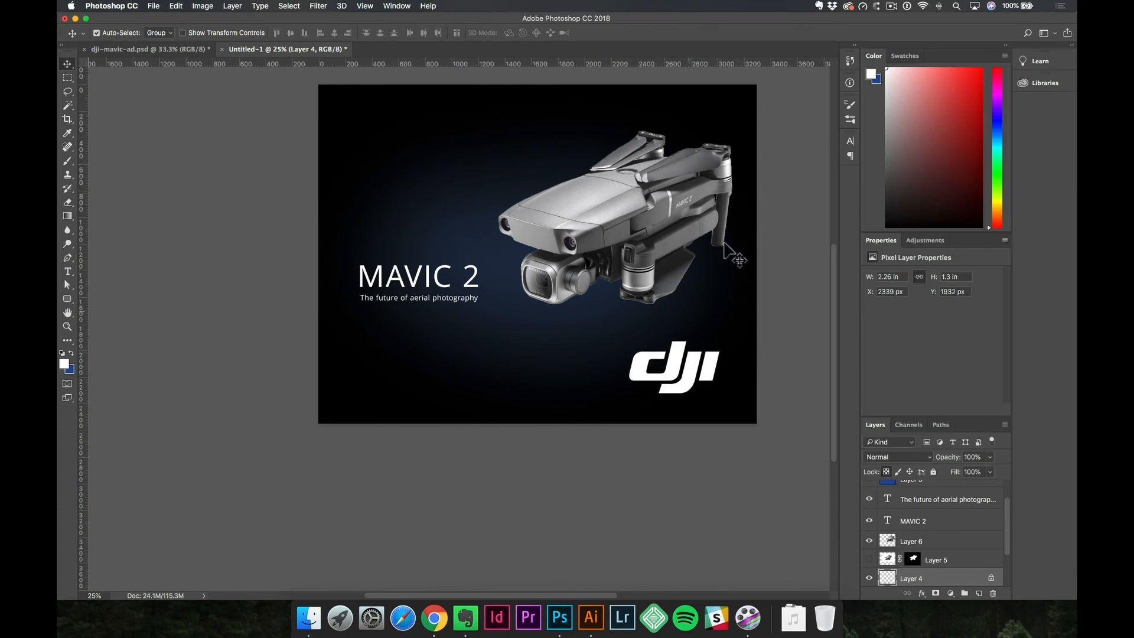
drag(696, 369, 460, 195)
key(super+t)
key(Return)
key(v)
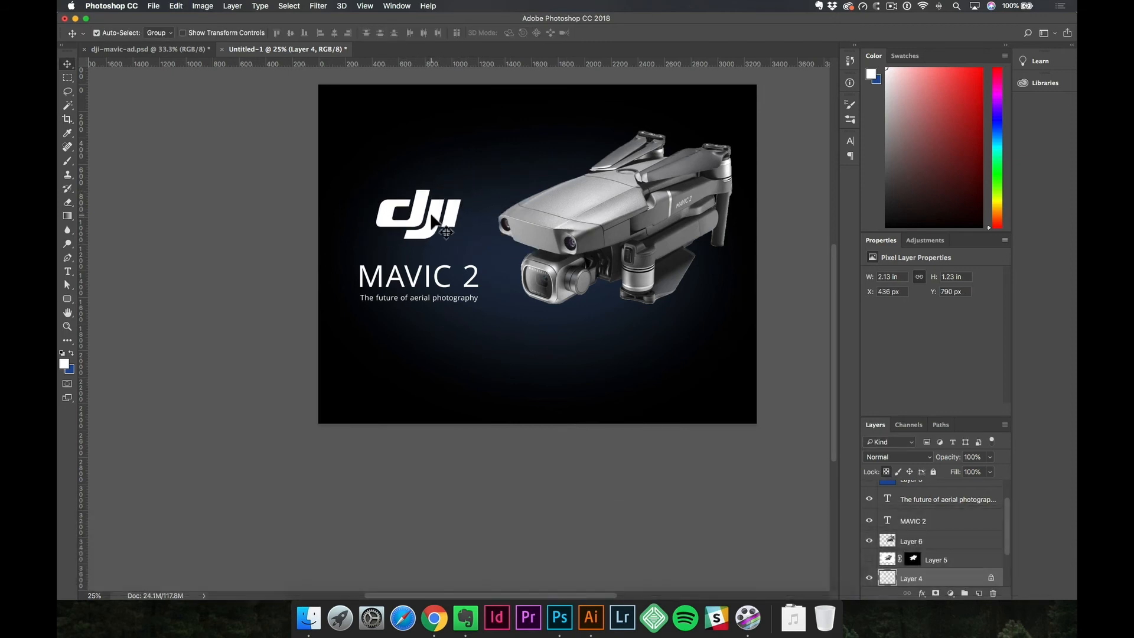
Draw a lime-green rounded rectangle about 315 × 1167 px along the canvas's left edge as a margin guide.
click(558, 215)
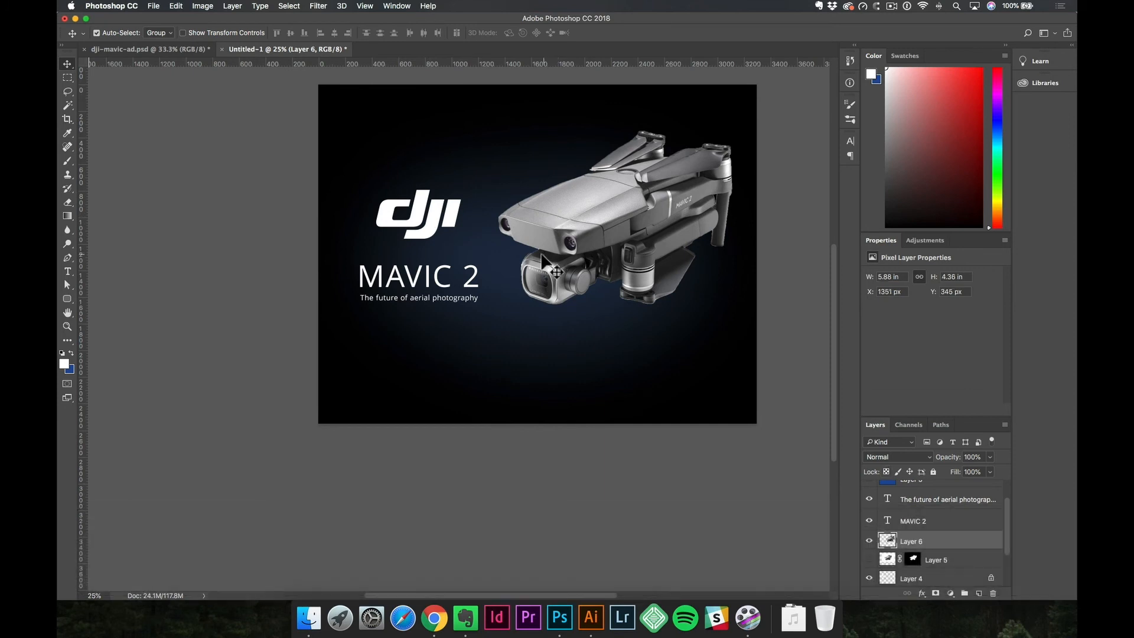
key(u)
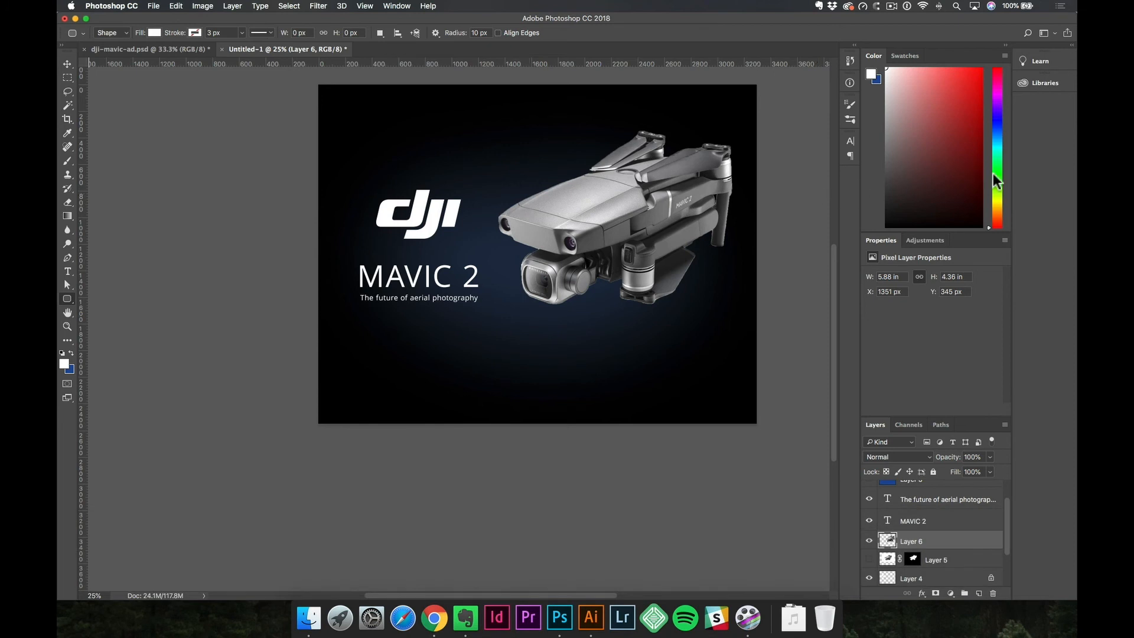
click(996, 172)
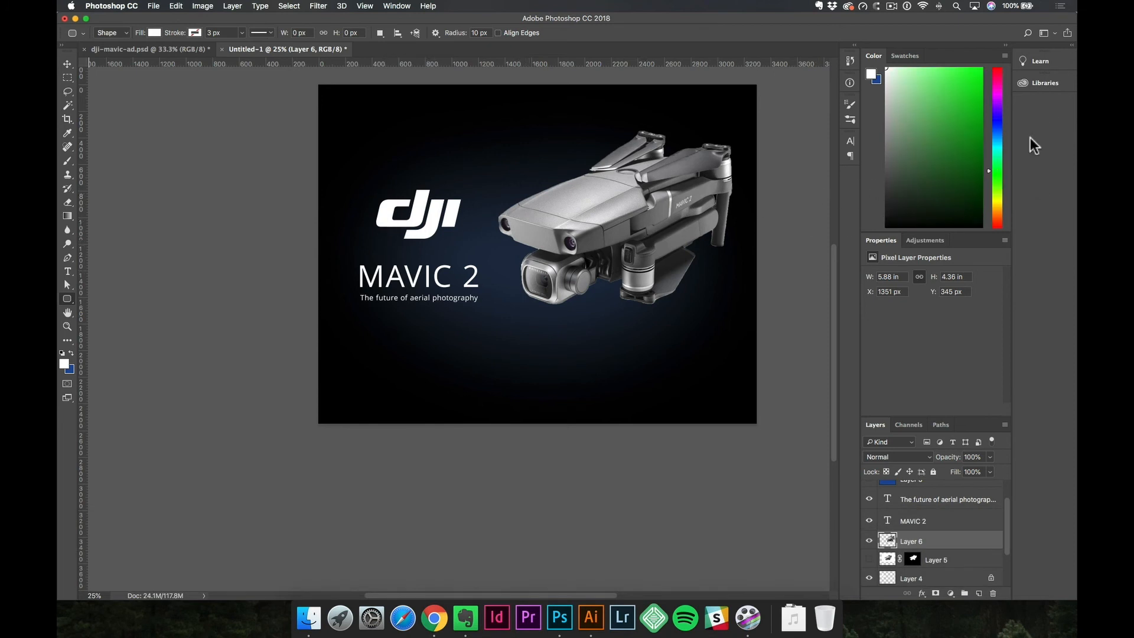
click(997, 192)
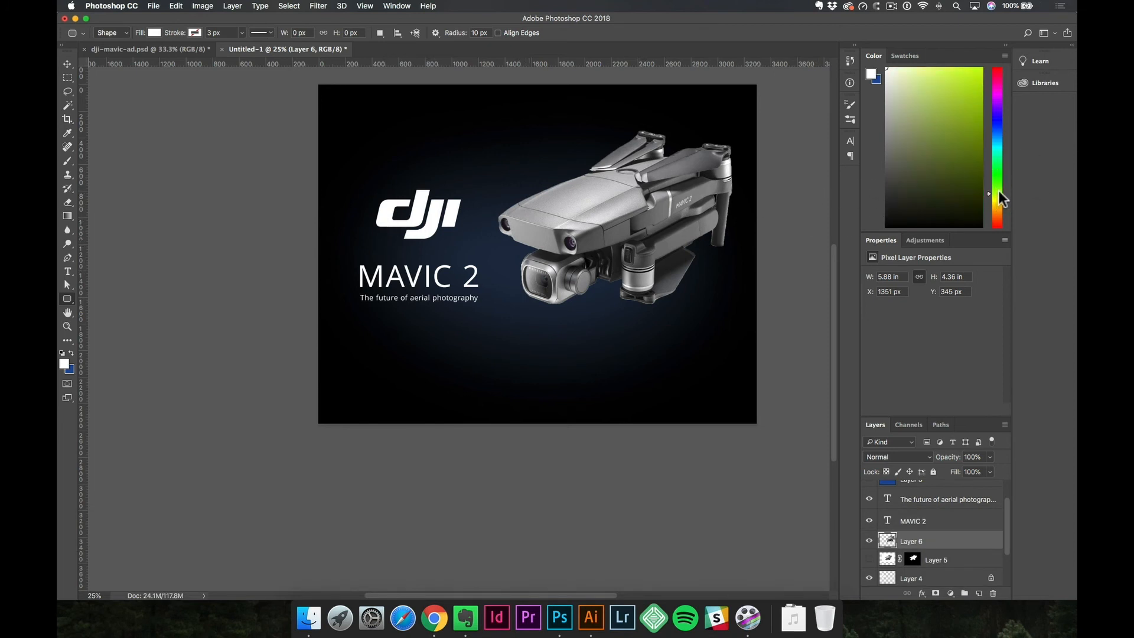
drag(463, 208, 599, 352)
key(super+z)
click(64, 363)
drag(349, 145, 375, 83)
key(Return)
drag(331, 204, 361, 338)
key(space)
key(v)
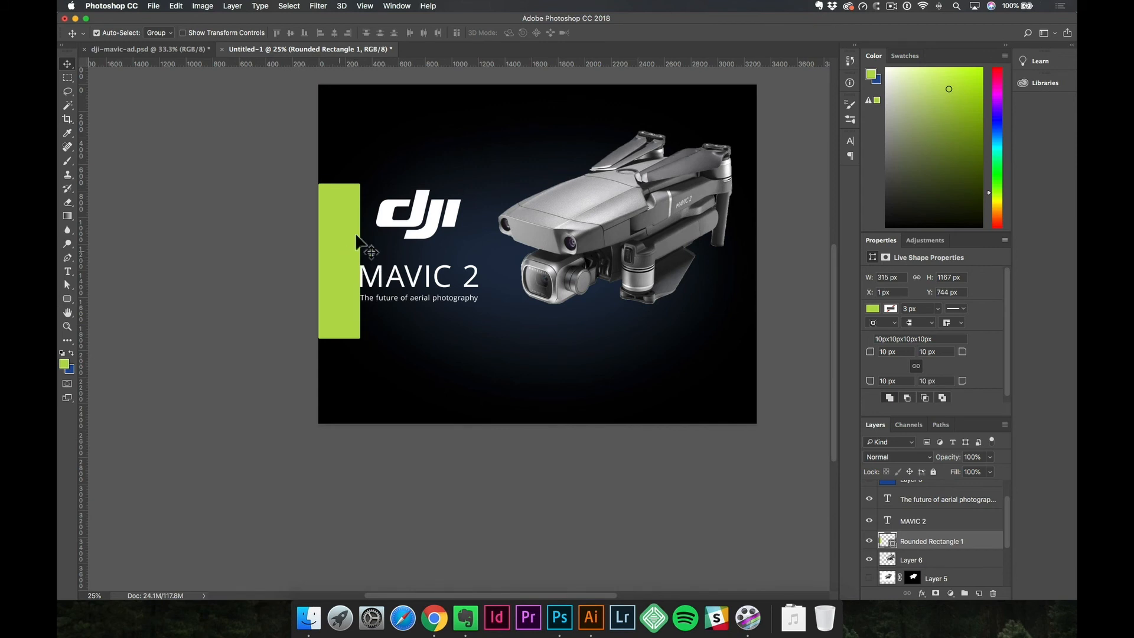
Copy the green rectangle to the canvas's right edge and try shifting the drone left to about X 1207 px.
key(alt)
key(shift)
drag(388, 245, 674, 230)
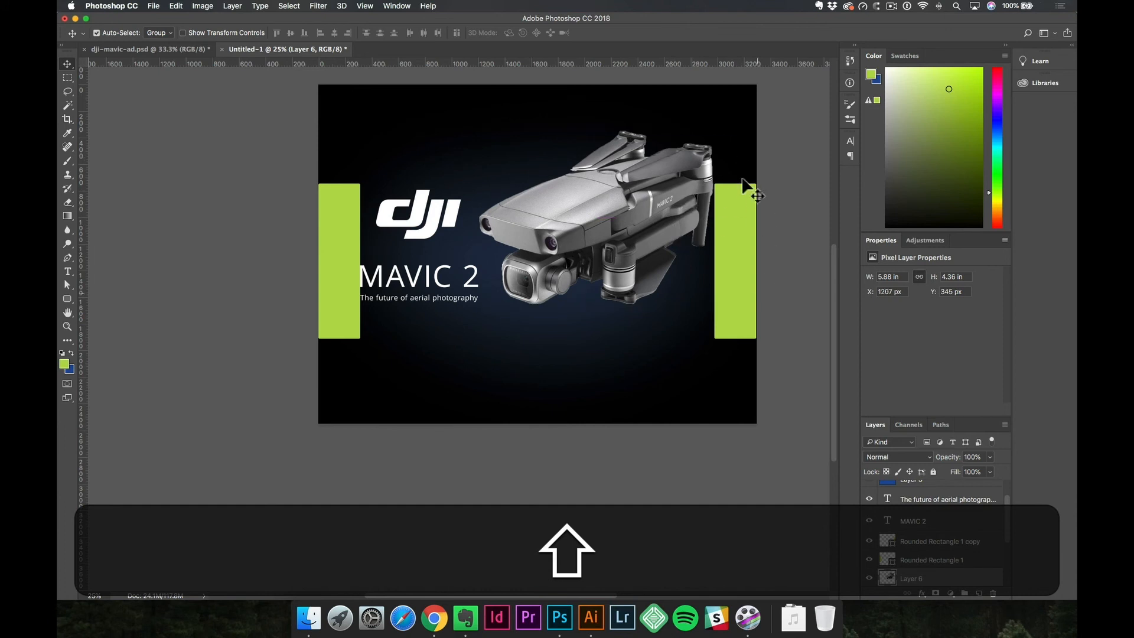
Undo the drone's last move and delete both green margin rectangles.
key(super+z)
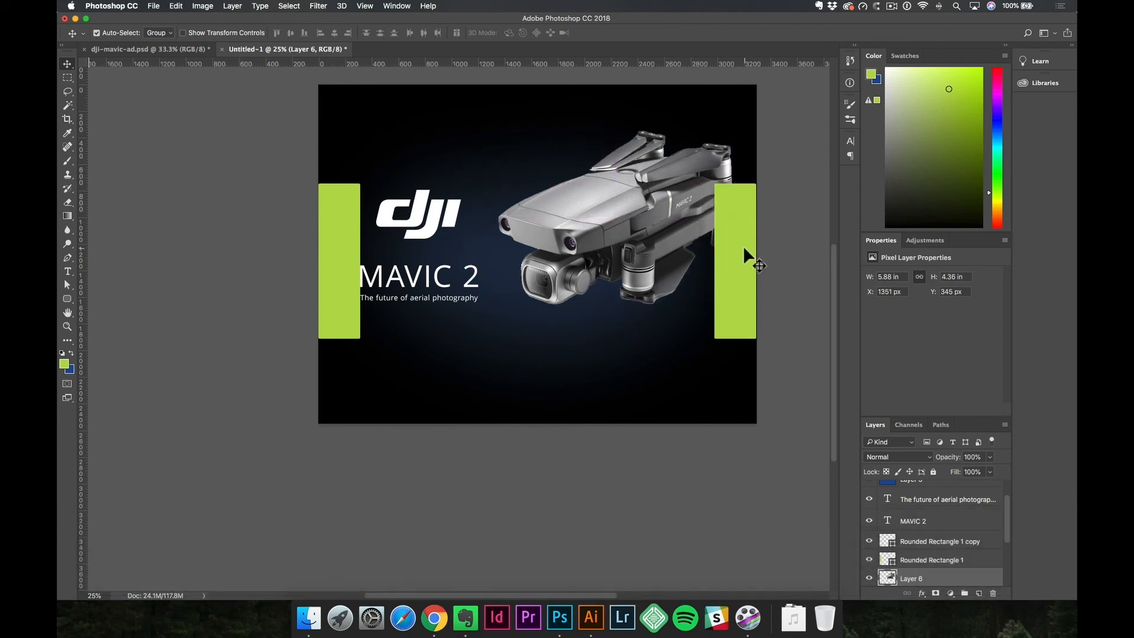
click(744, 246)
key(BackSpace)
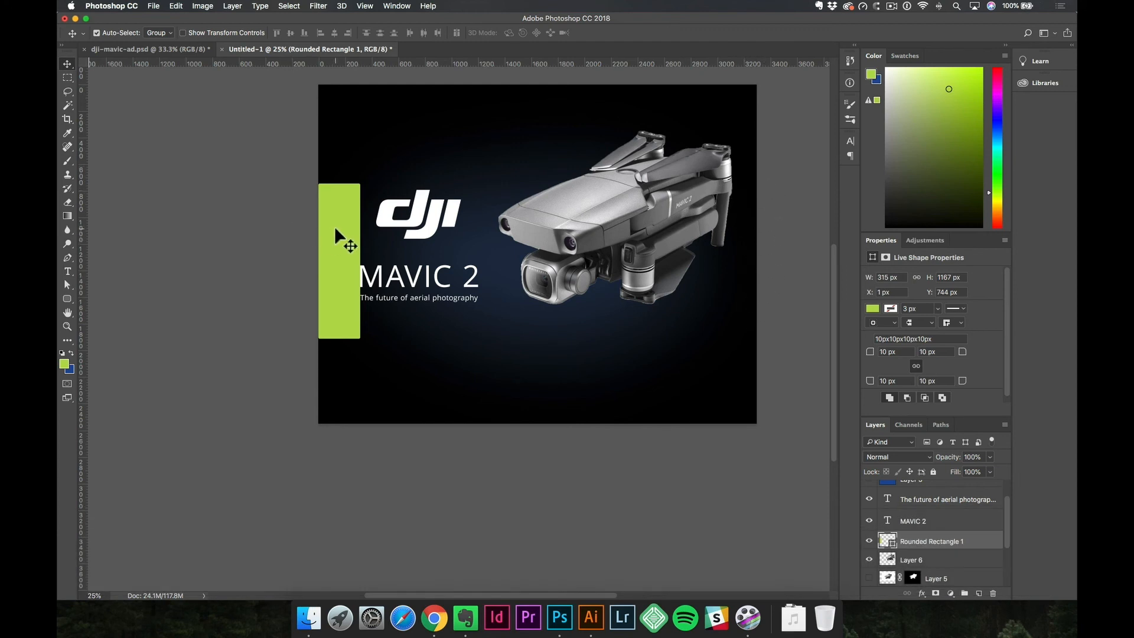
key(BackSpace)
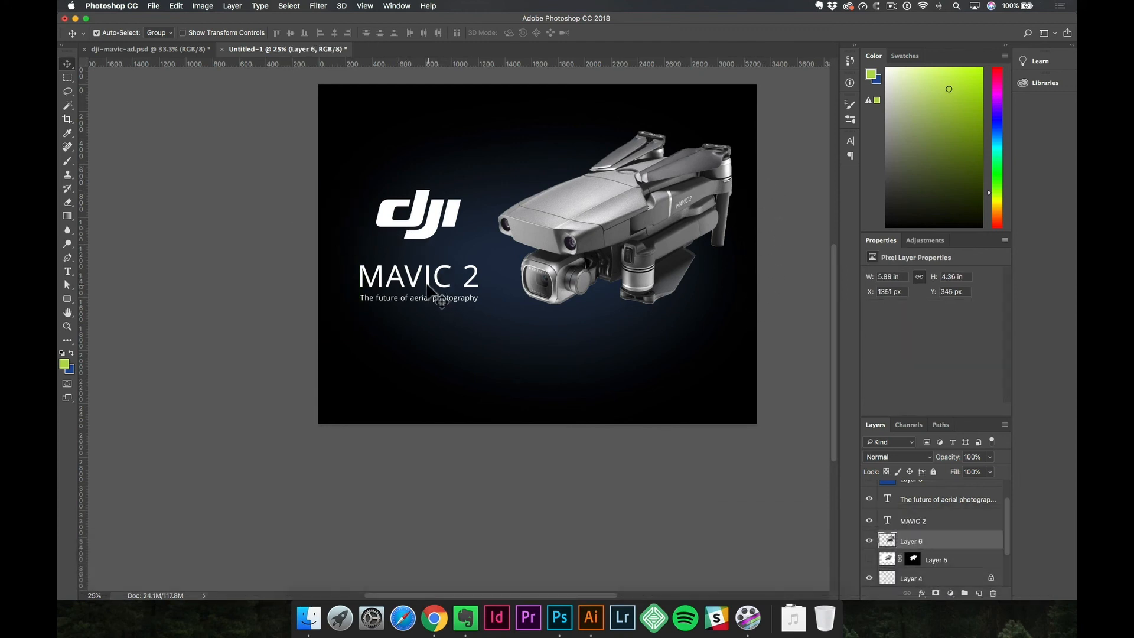
Select the DJI logo, "MAVIC 2" title and tagline together and nudge them left so the text sits at about X 252 px.
click(428, 285)
shift+click(422, 234)
key(shift+Left)
key(shift+super+Left)
key(super+z)
key(shift+super+z)
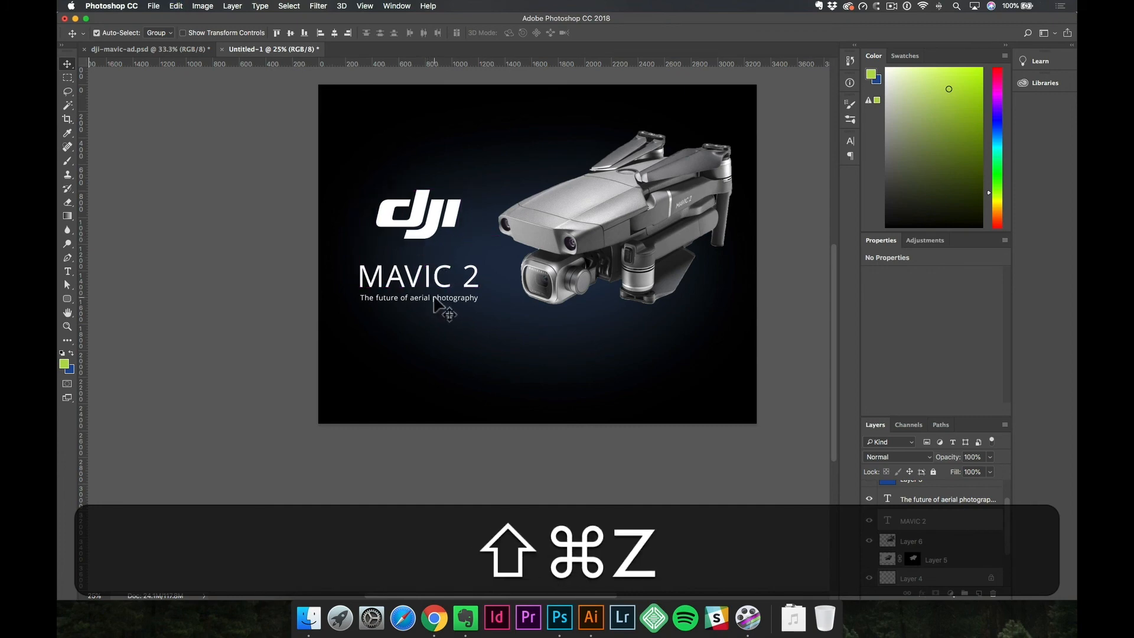
key(shift+Left)
key(shift+Left)
key(shift+Left)
key(shift+Right)
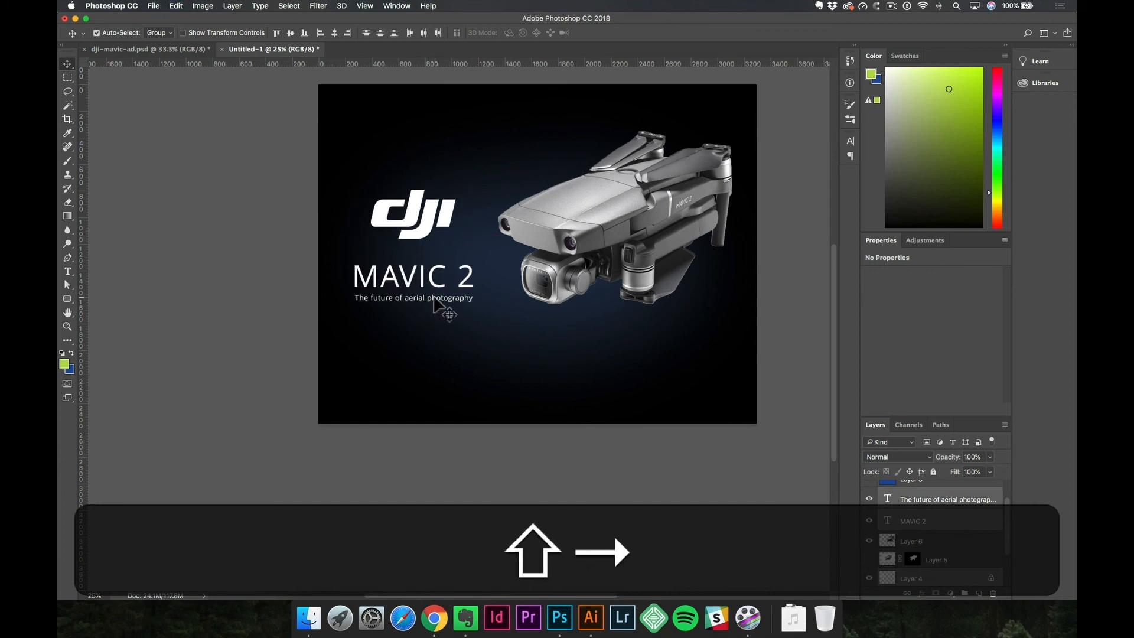
Nudge the drone slightly left and down to about X 1329 px, Y 529 px.
click(543, 237)
key(Left)
key(shift+Down)
key(shift+Down)
key(shift+Down)
key(shift+Down)
key(shift+Down)
key(shift+Down)
key(shift+Down)
key(shift+Down)
key(shift+Down)
key(shift+Down)
key(shift+Down)
key(shift+Down)
key(shift+Down)
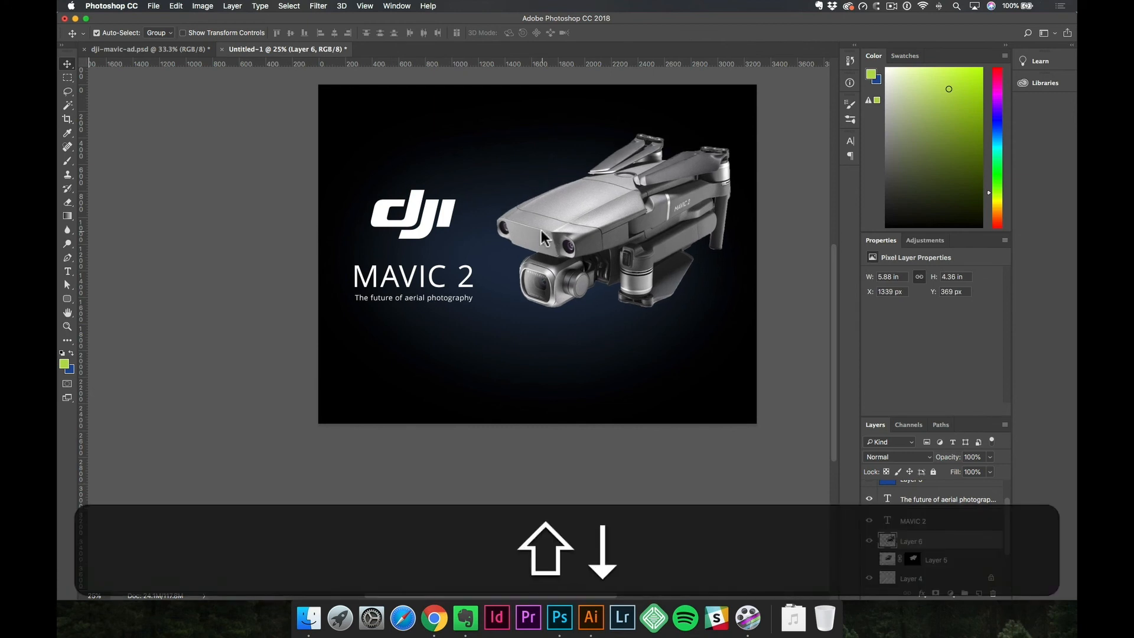
key(shift+Left)
key(shift+Down)
key(shift+Down)
key(shift+Down)
key(shift+Down)
key(shift+Up)
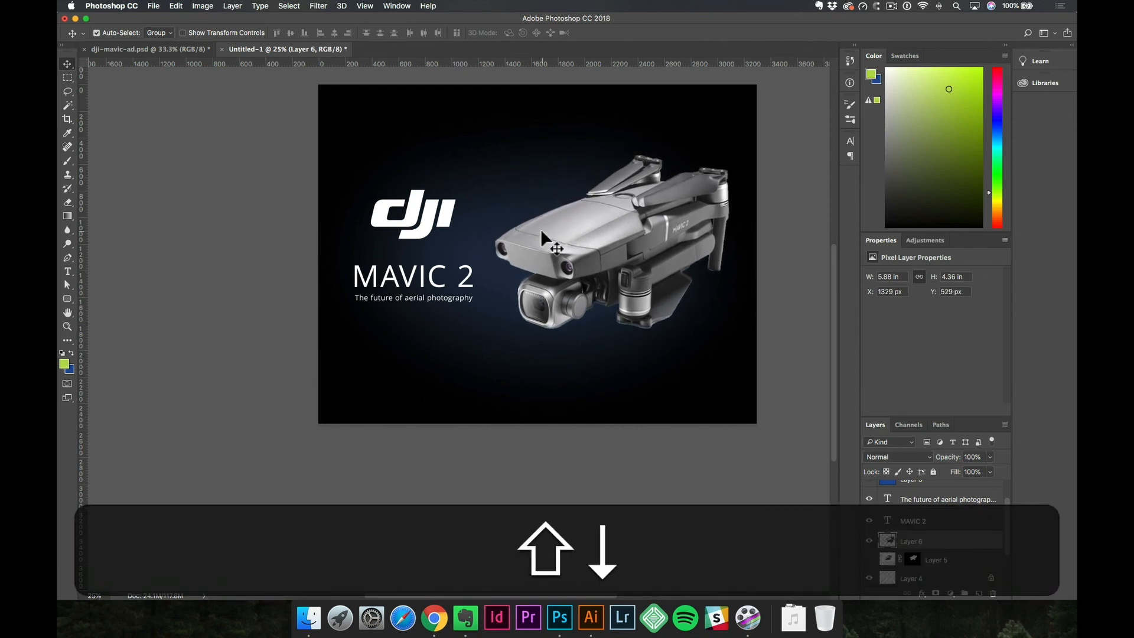
Select the tagline, title and DJI logo together and nudge them down and slightly right to center them vertically beside the drone.
click(457, 299)
shift+click(452, 300)
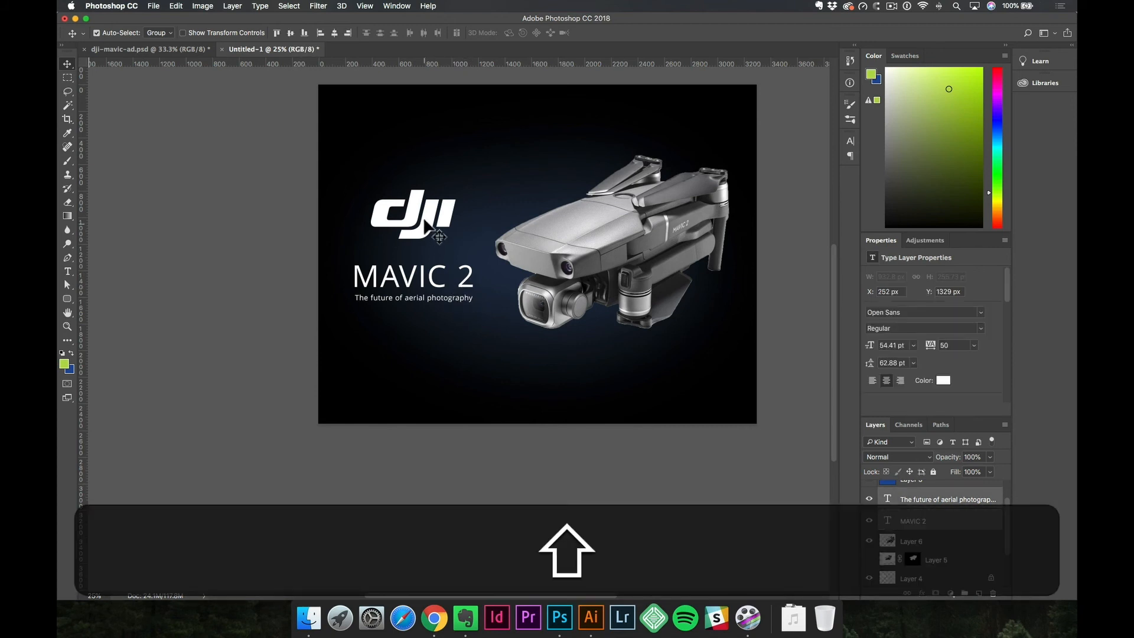
shift+click(434, 229)
key(shift+Down)
key(shift+Down)
key(shift+Down)
key(shift+Down)
key(shift+Down)
key(shift+Down)
key(shift+Down)
key(shift+Down)
key(shift+Down)
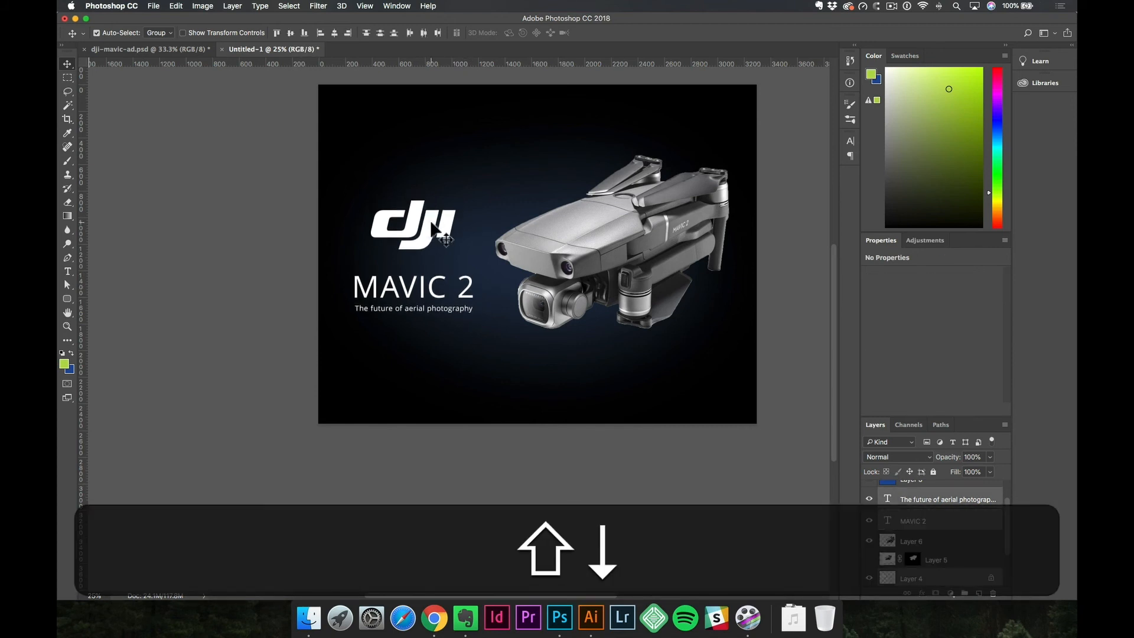
key(shift+Down)
key(shift+Down)
key(shift+Down)
key(shift+Down)
key(shift+Right)
key(shift+Right)
key(shift+Down)
key(shift+Right)
key(shift+Left)
key(Right)
key(Left)
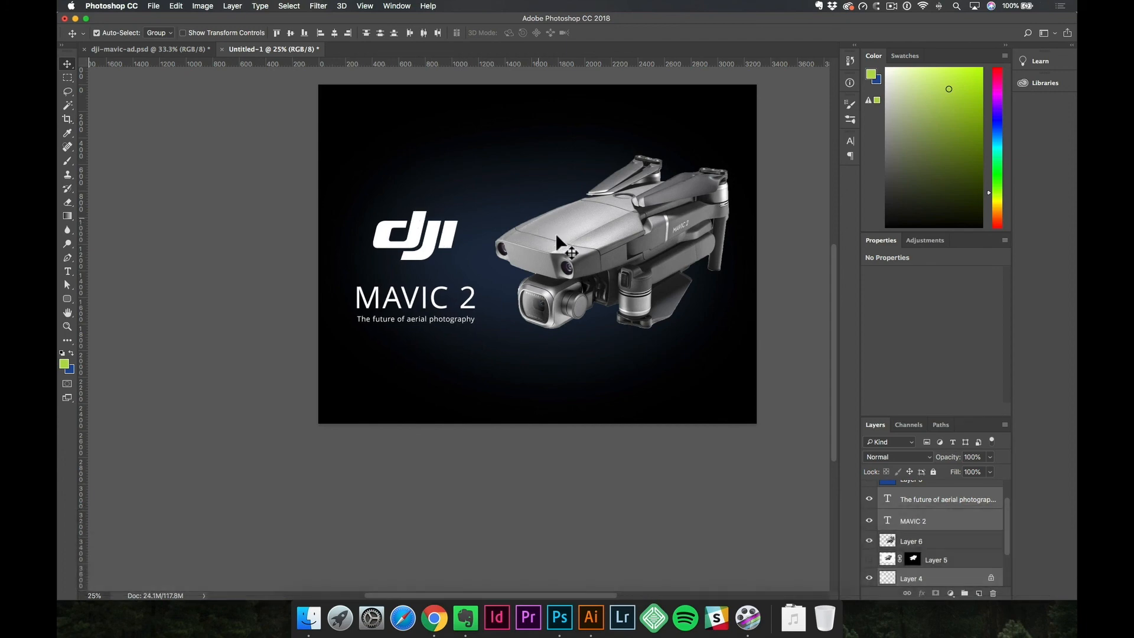
Add a Drop Shadow to the drone layer with a 91° angle and a distance of 268 px.
click(563, 240)
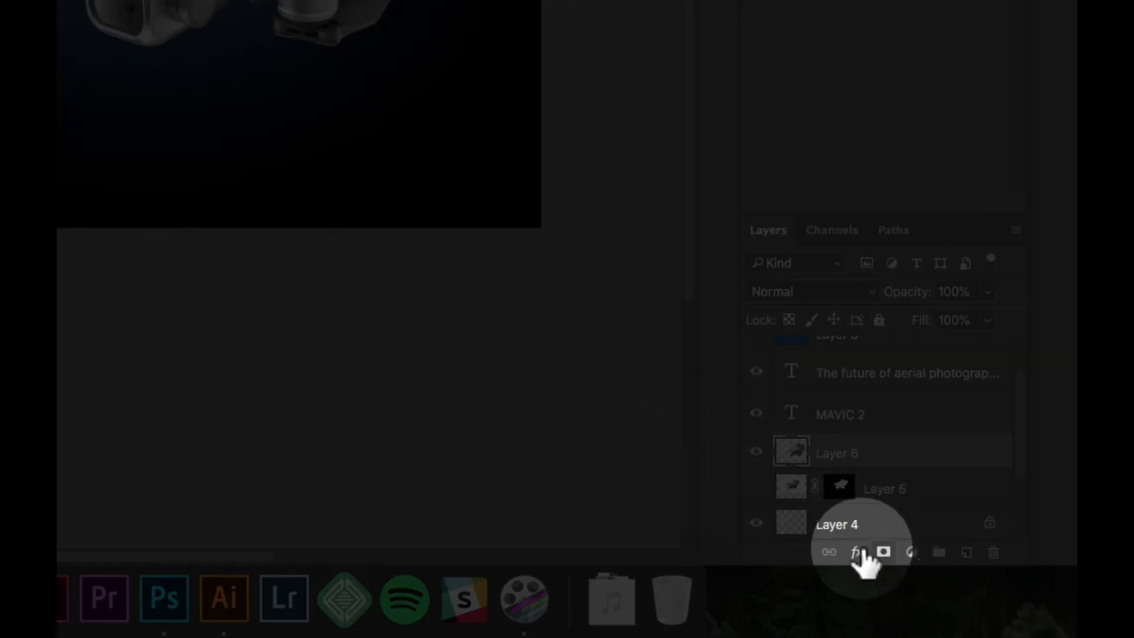
click(860, 554)
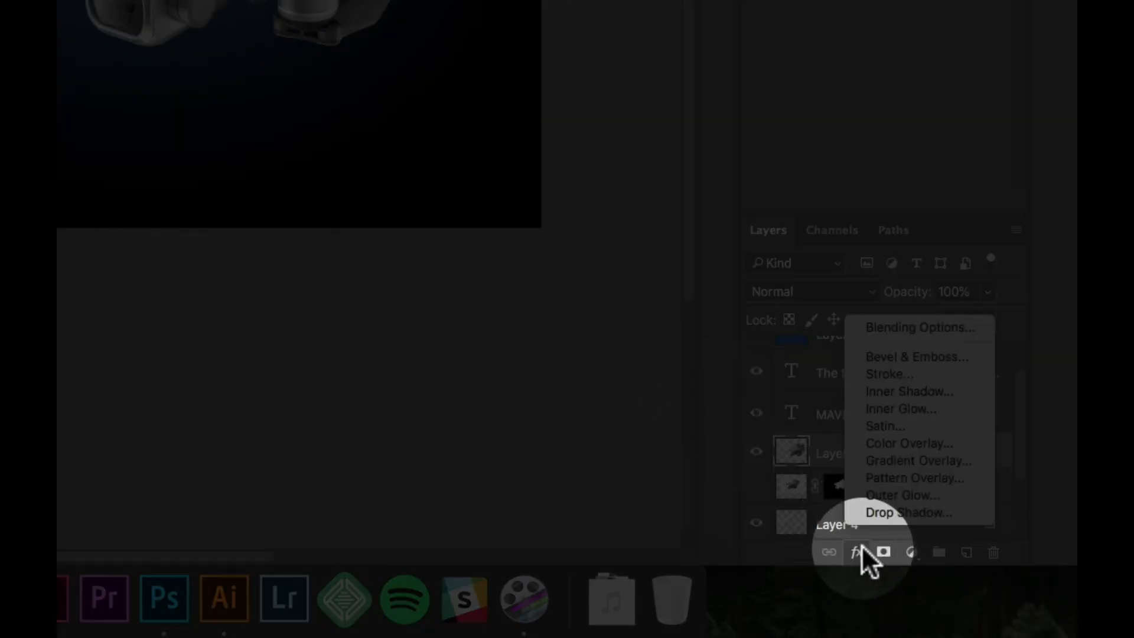
click(895, 513)
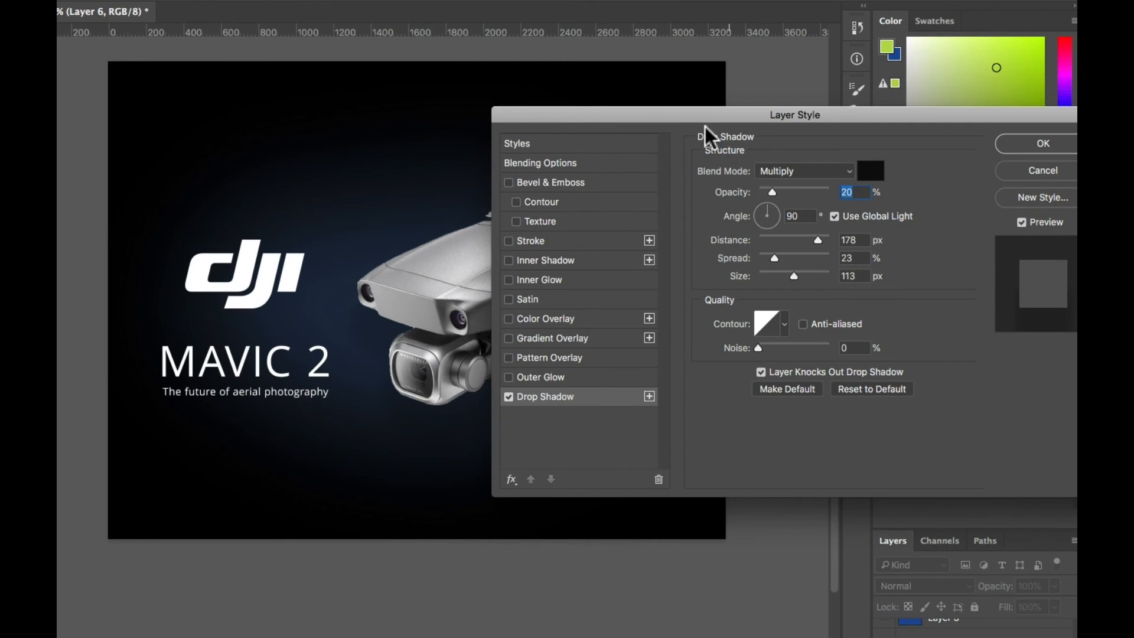
drag(738, 47, 949, 22)
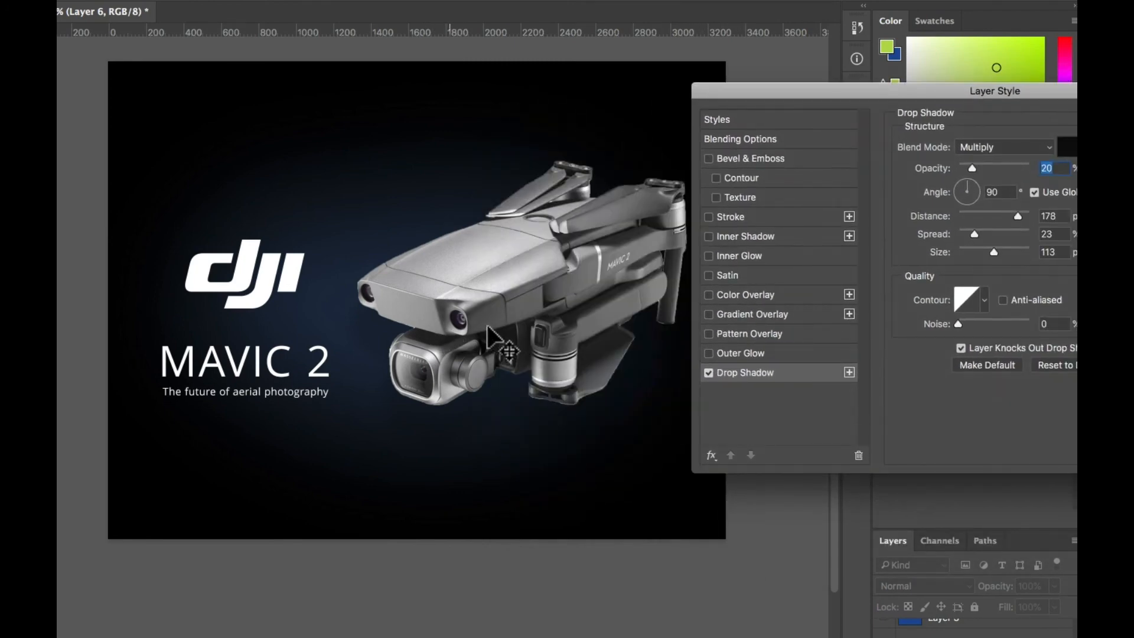
drag(764, 92, 720, 126)
mouse_move(459, 303)
mouse_down()
mouse_move(363, 311)
mouse_move(375, 254)
mouse_move(397, 355)
mouse_move(484, 361)
mouse_move(461, 324)
mouse_move(448, 320)
mouse_move(442, 342)
mouse_move(459, 313)
mouse_move(468, 320)
mouse_up()
drag(792, 123, 759, 84)
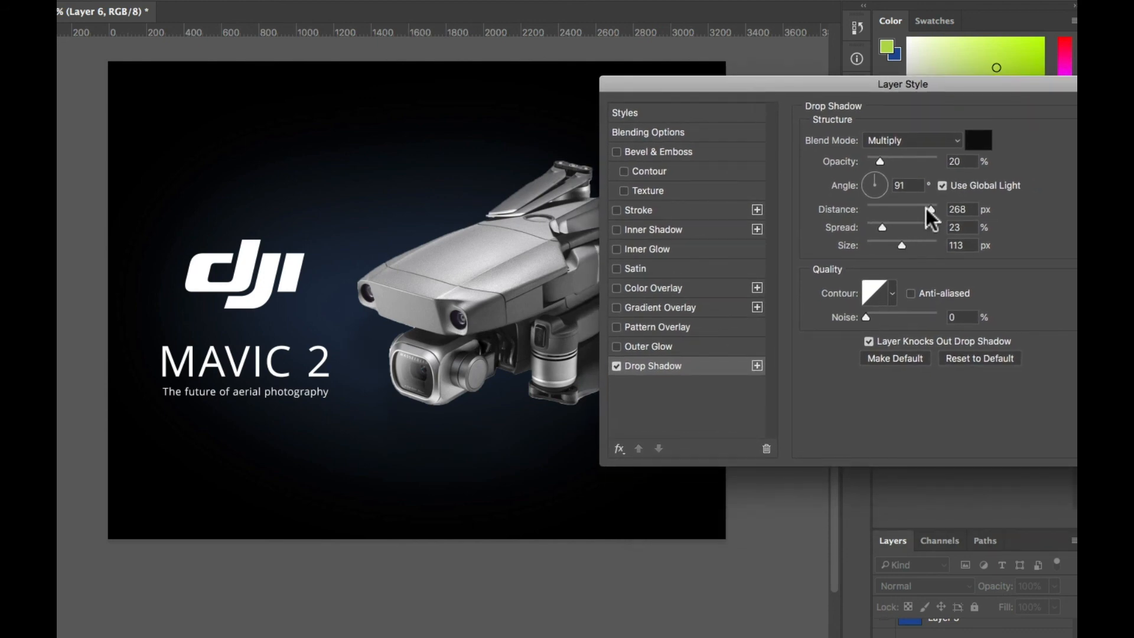
Set the drone shadow's size to 136 px and opacity to 29%, and apply the layer style.
mouse_move(902, 246)
mouse_down()
mouse_move(890, 249)
mouse_move(908, 249)
mouse_up()
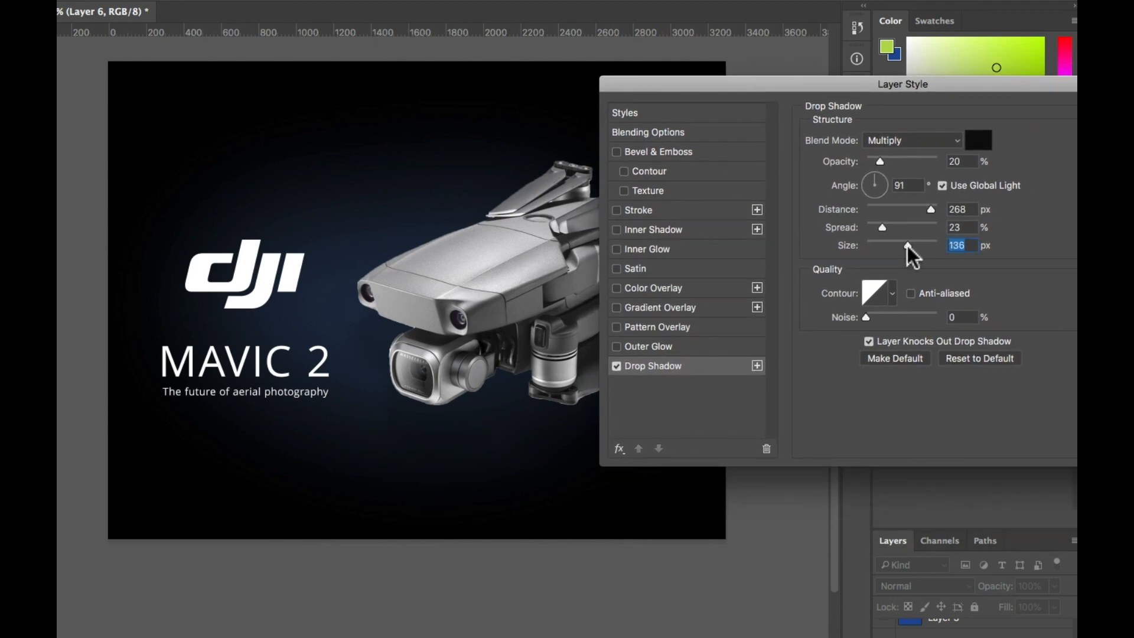
mouse_move(880, 164)
mouse_down()
mouse_move(955, 167)
mouse_move(872, 168)
mouse_move(888, 168)
mouse_up()
drag(881, 90, 785, 75)
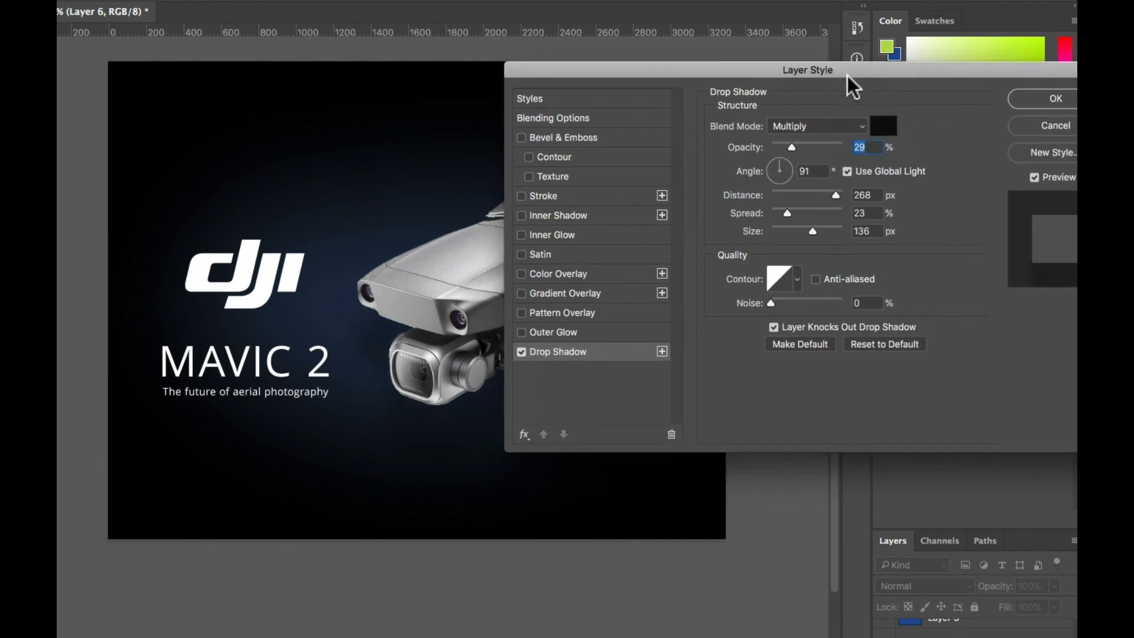
click(1038, 101)
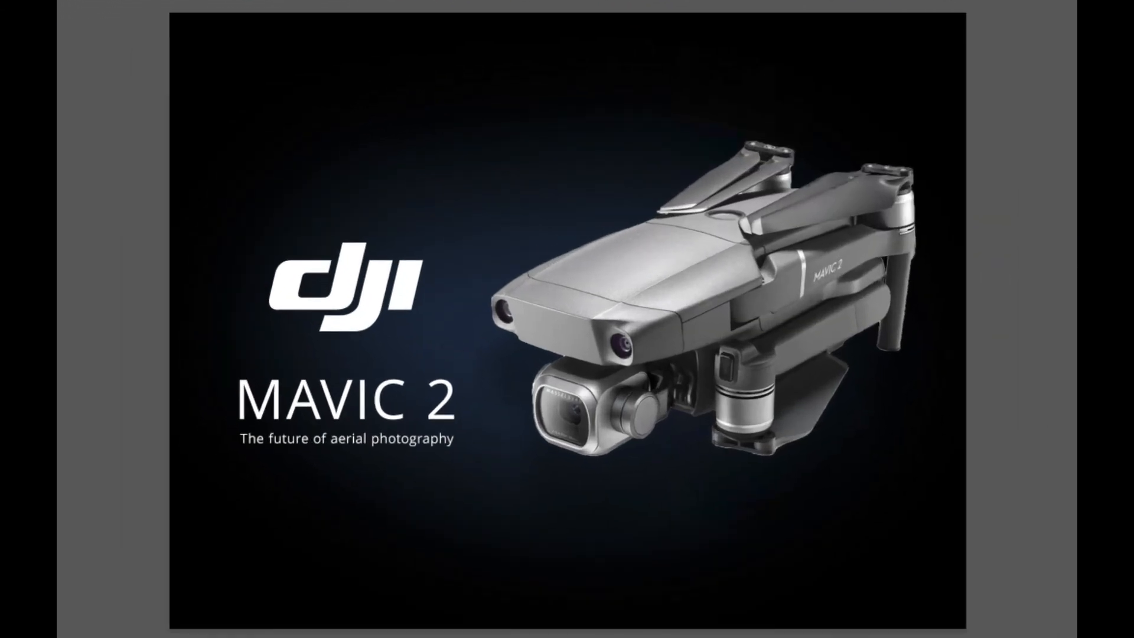